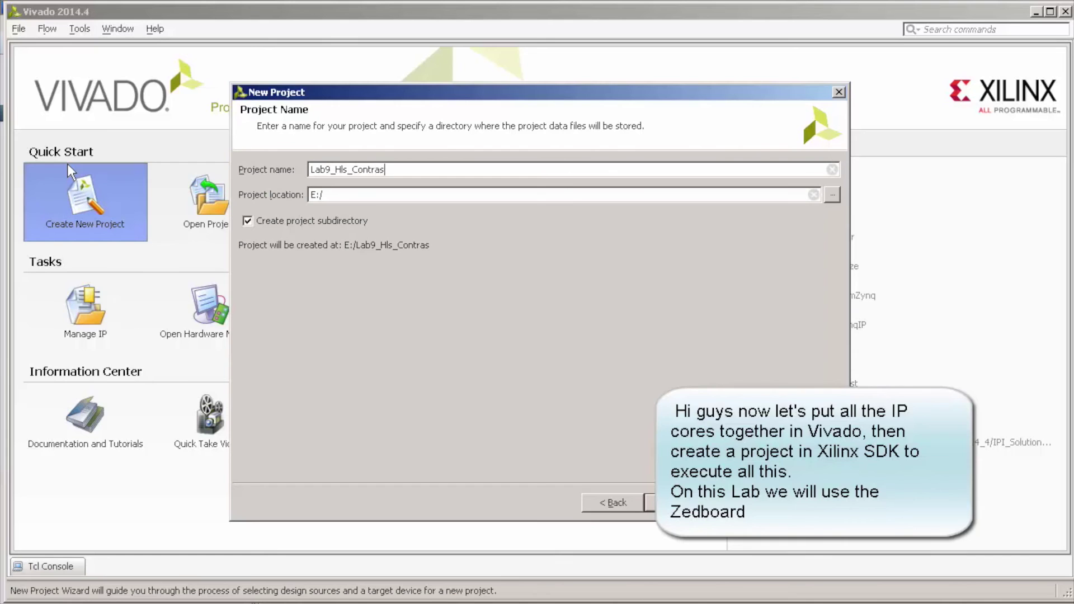
- Accept the project name Lab9_Hls_Contrast located in E:/, keep the RTL Project type, and continue without adding sources, IP or constraints
key(Return)
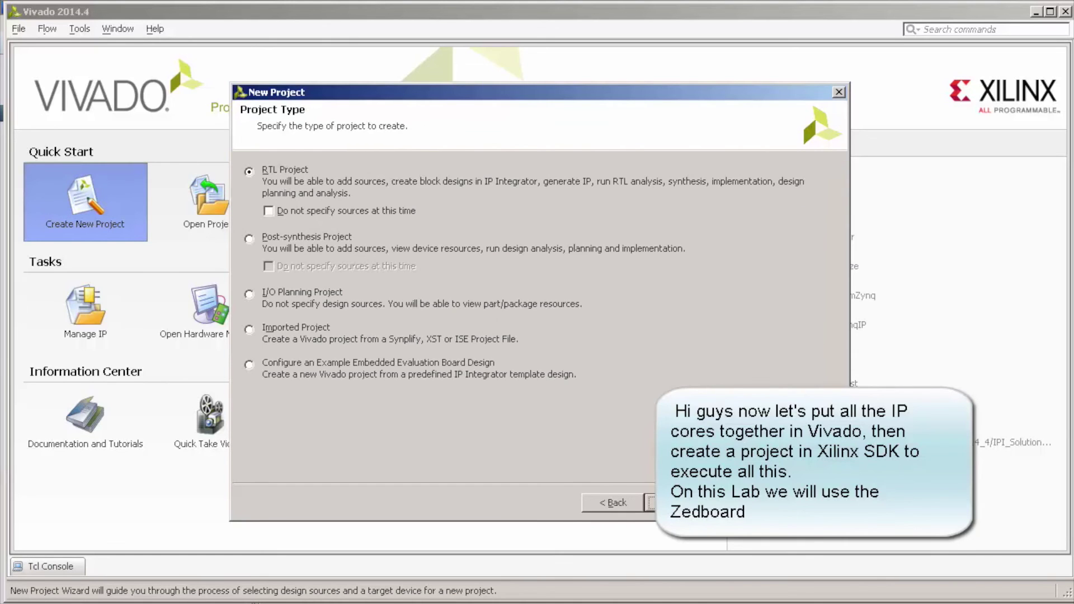
key(Return)
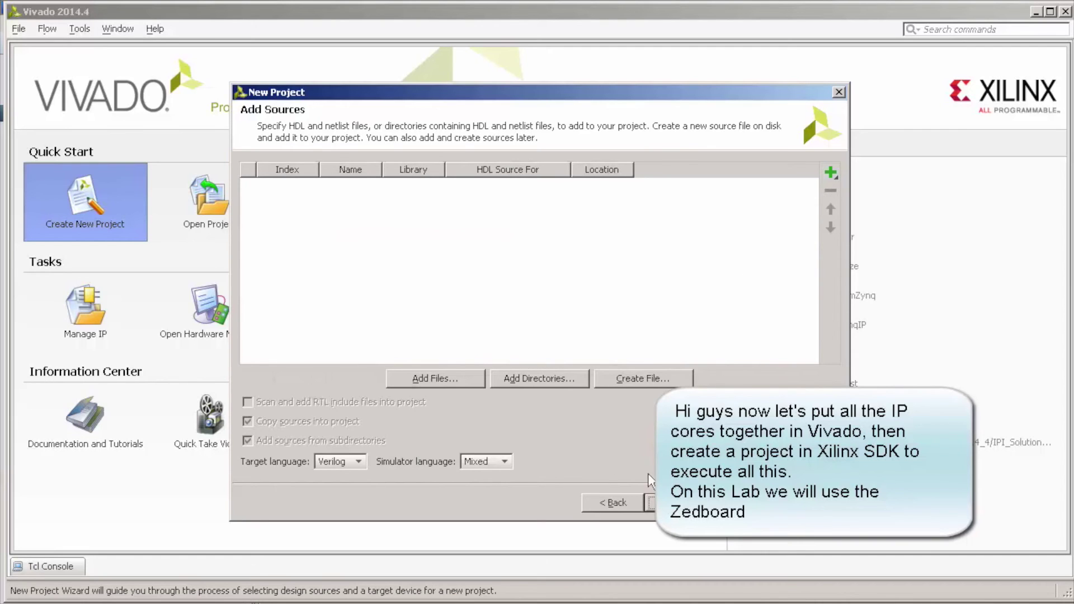
key(Return)
key(Return)
key(Return)
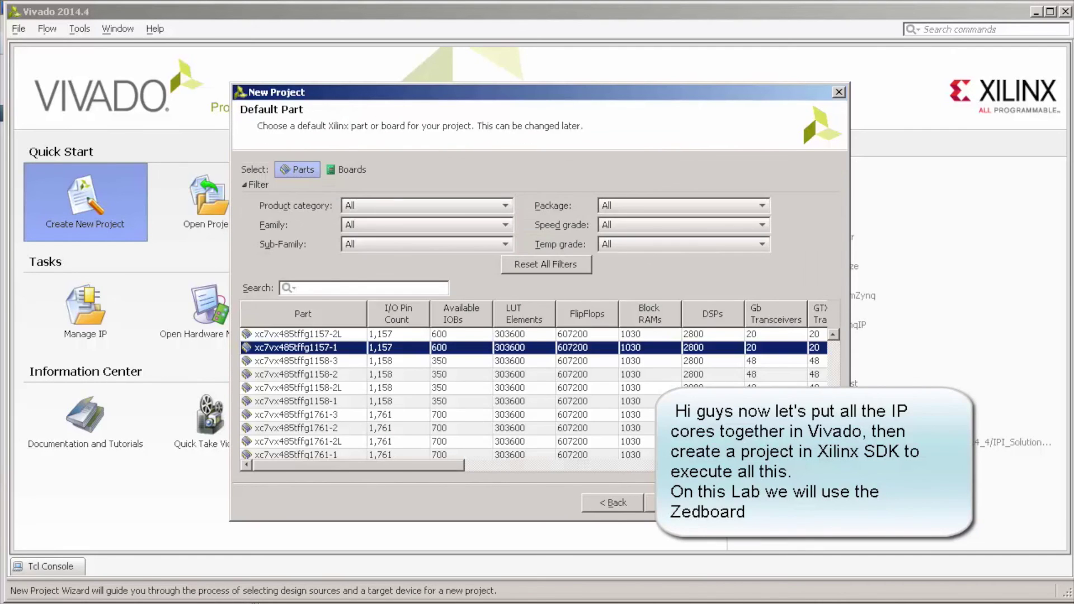
- Choose the ZedBoard Zynq Evaluation and Development Kit as the default board and finish creating the project
click(348, 169)
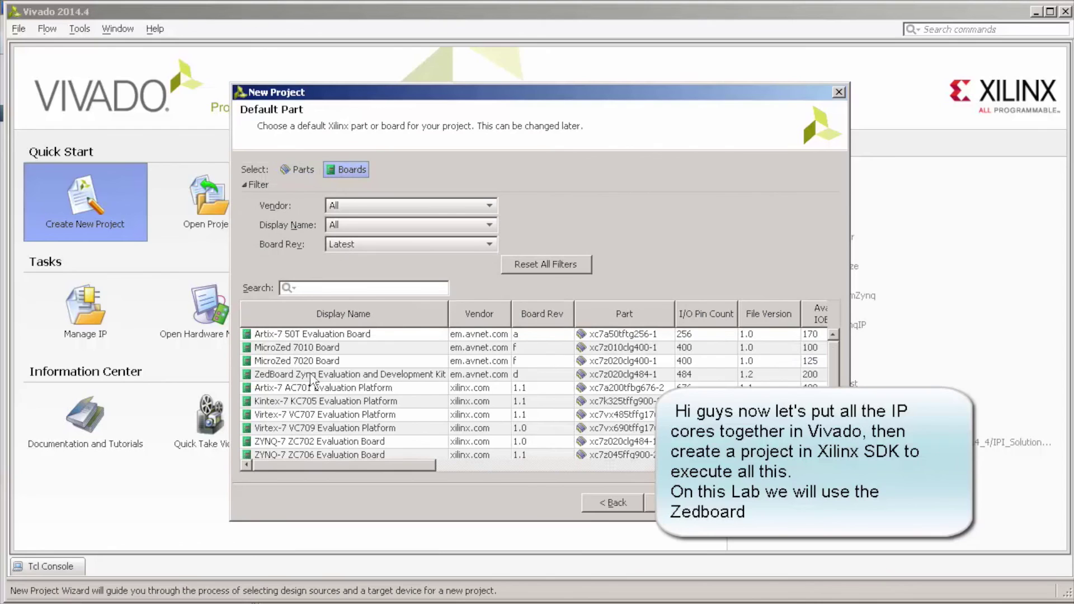
click(311, 376)
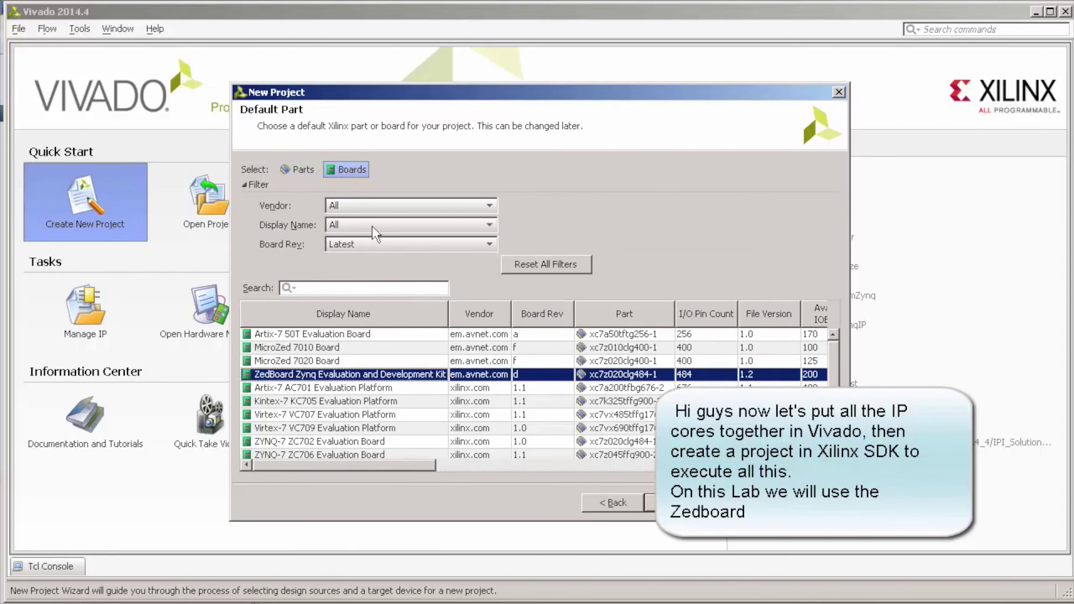
click(381, 247)
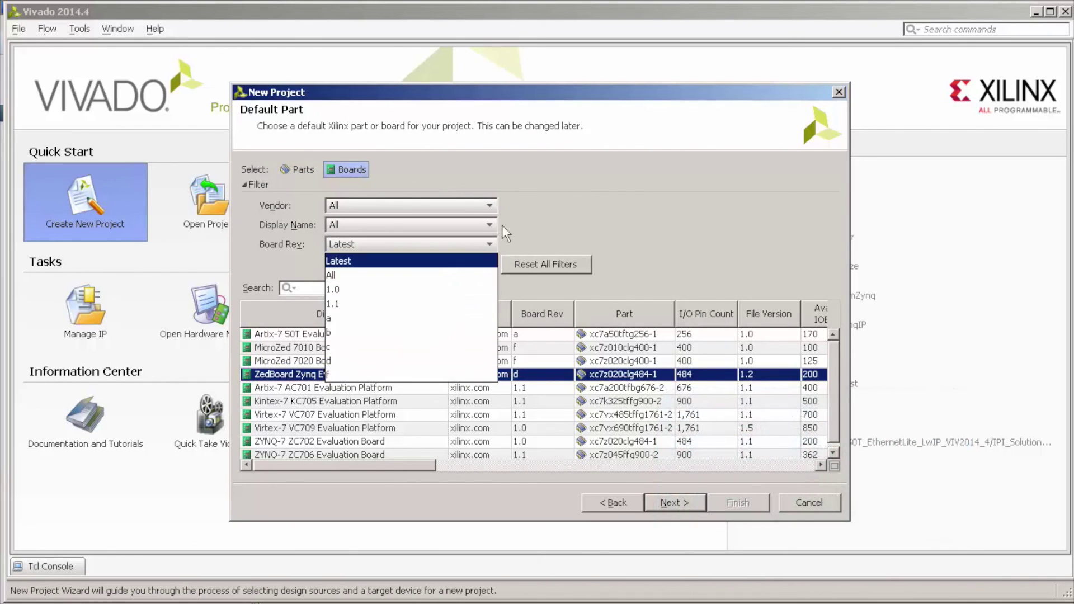
click(629, 223)
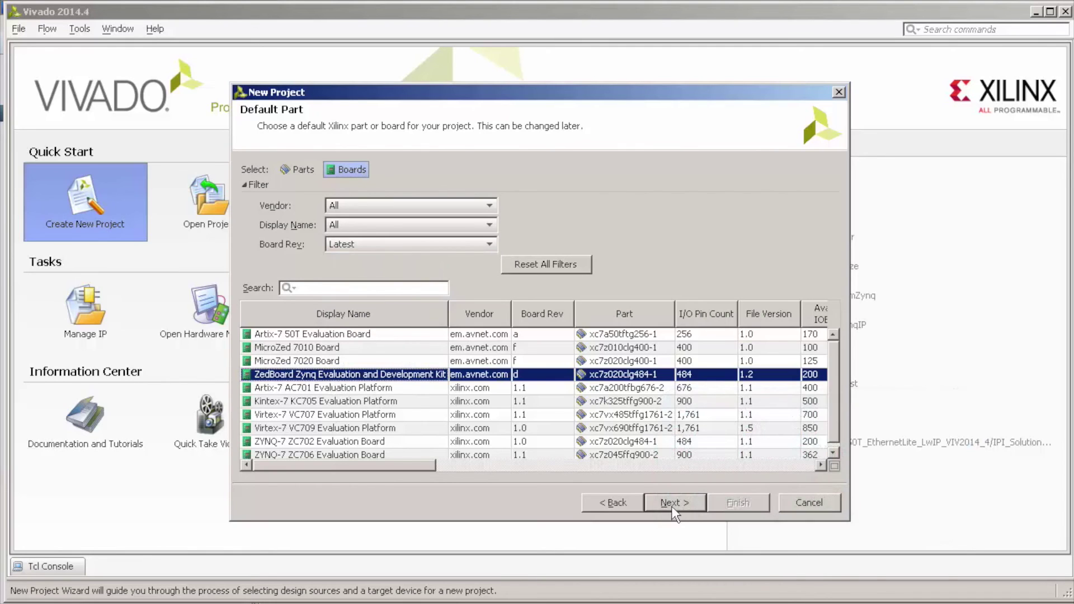
click(673, 505)
click(721, 501)
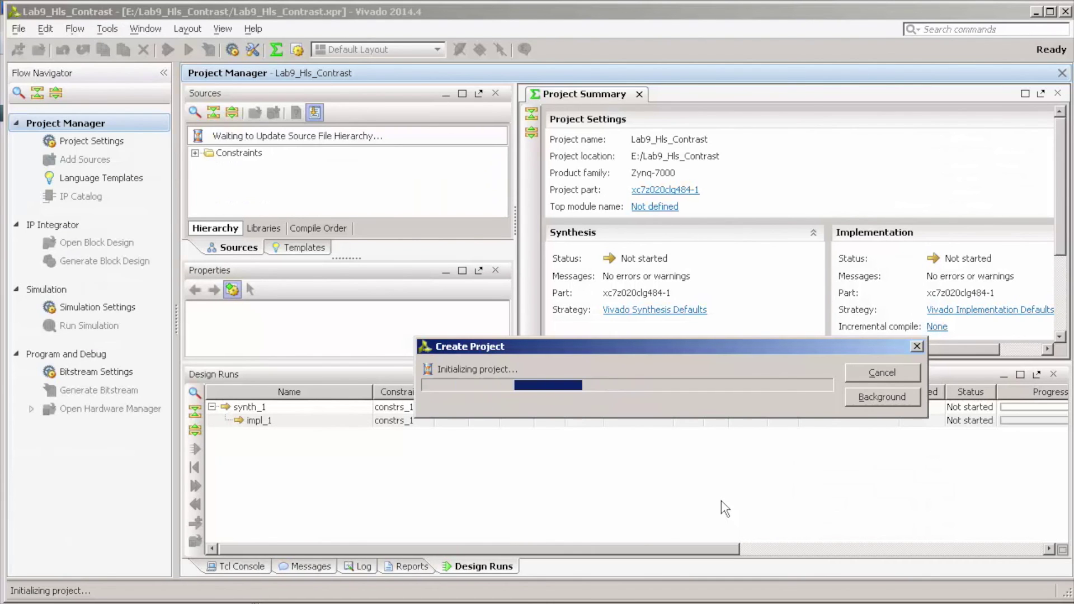
- Create a new block design in the project with the default name
click(100, 243)
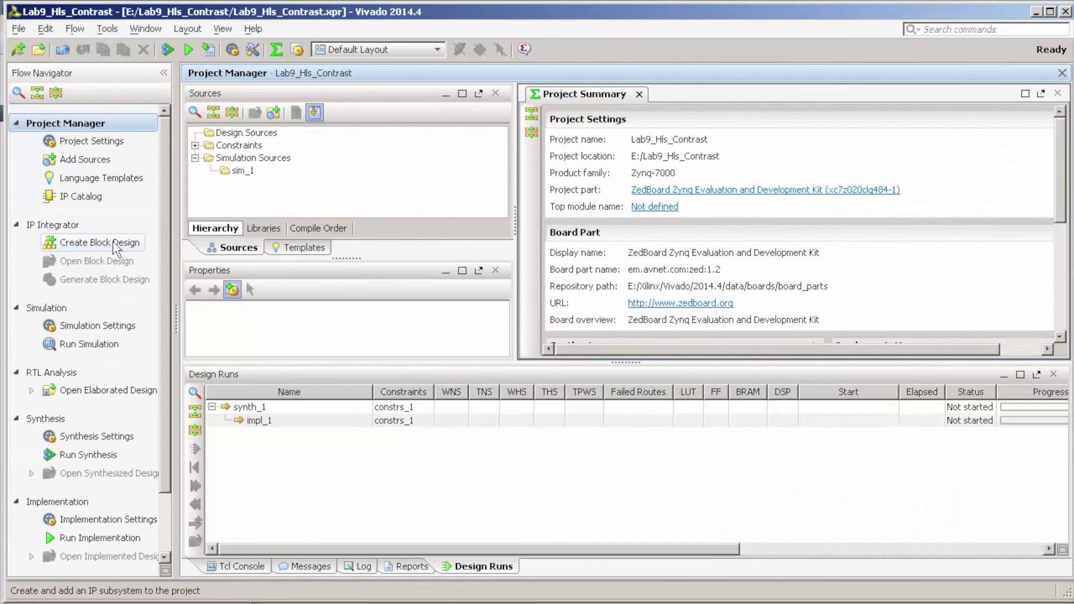
click(620, 378)
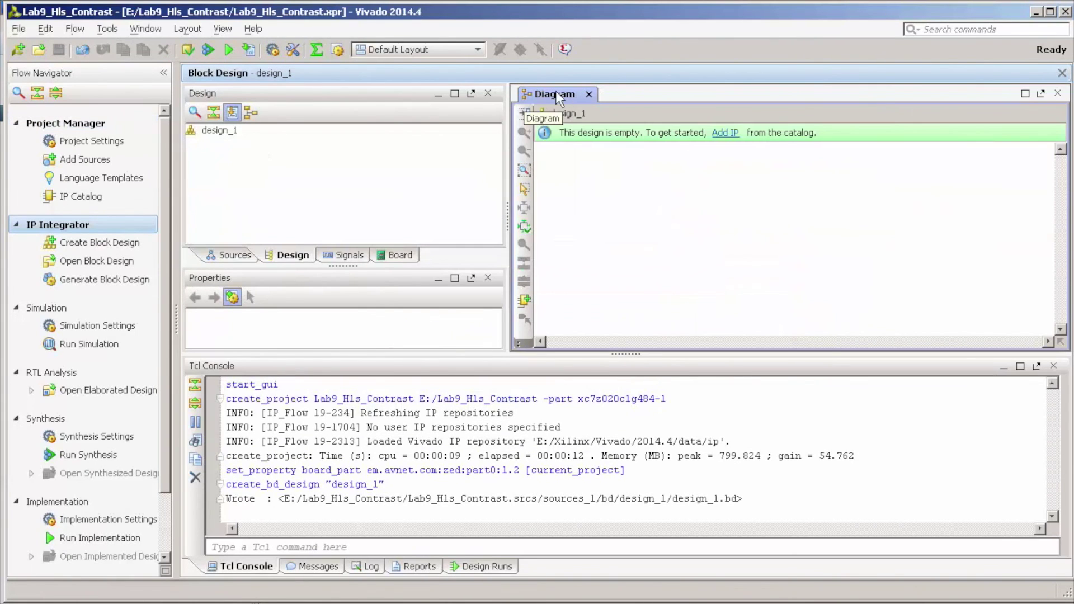
- Add a ZYNQ7 Processing System to the block design and run block automation on it with the default options
click(525, 300)
text(zynq)
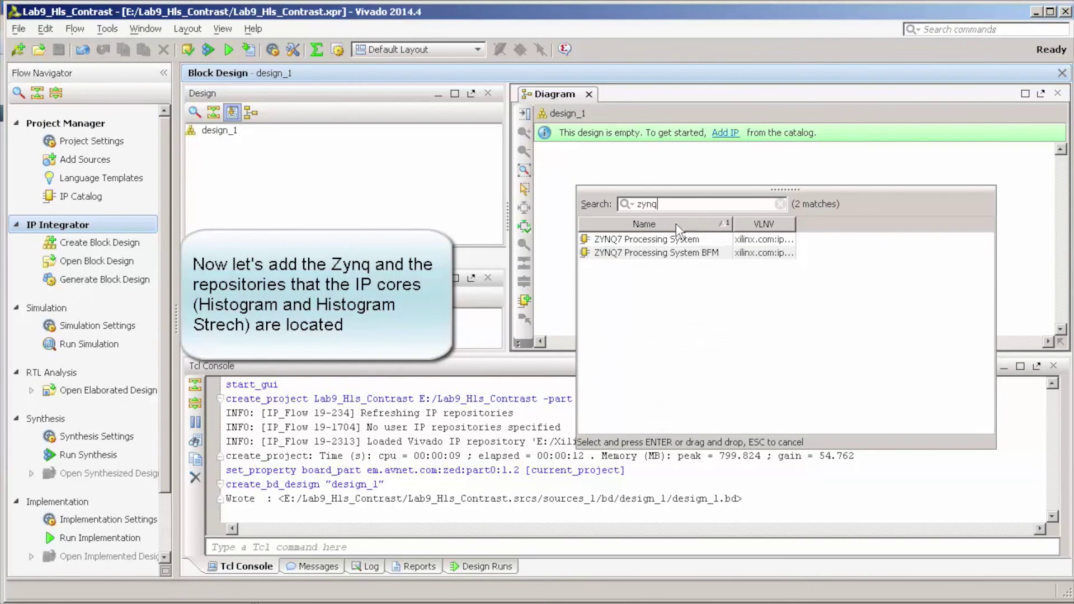
click(660, 240)
double_click(648, 242)
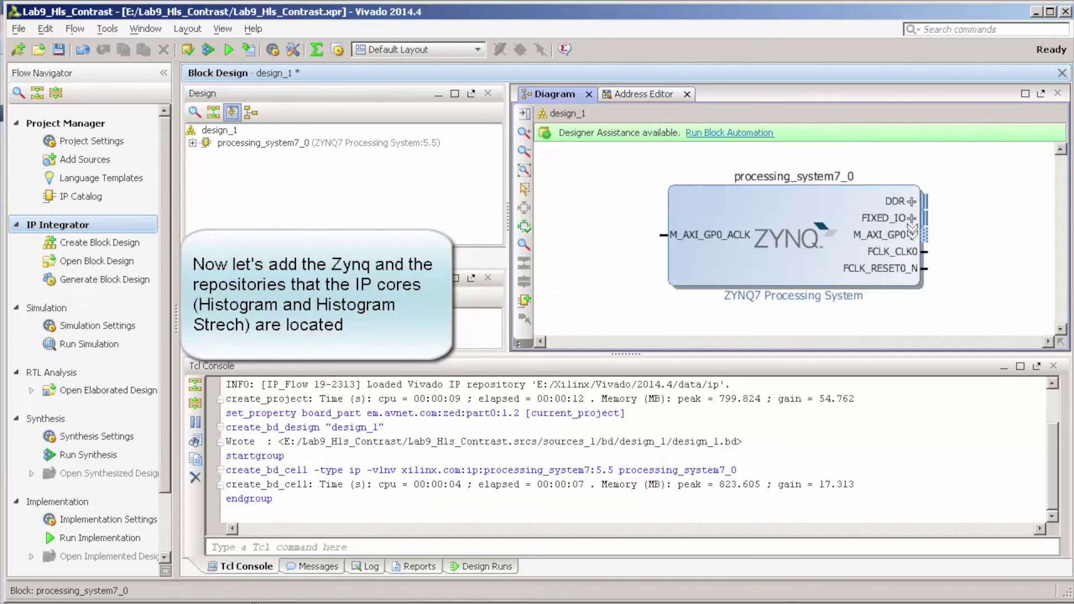
click(730, 132)
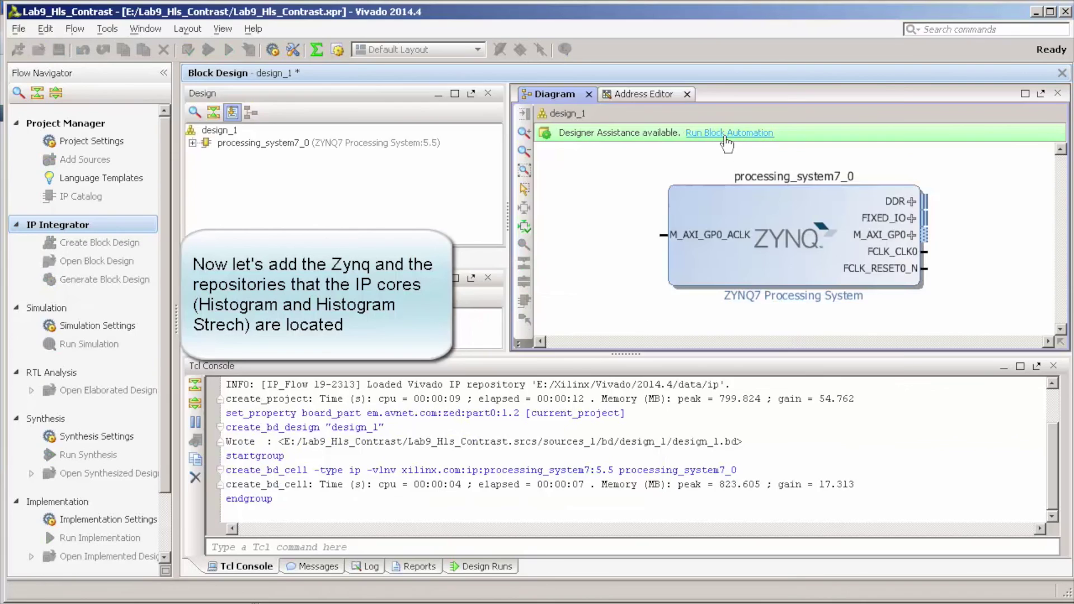
click(800, 510)
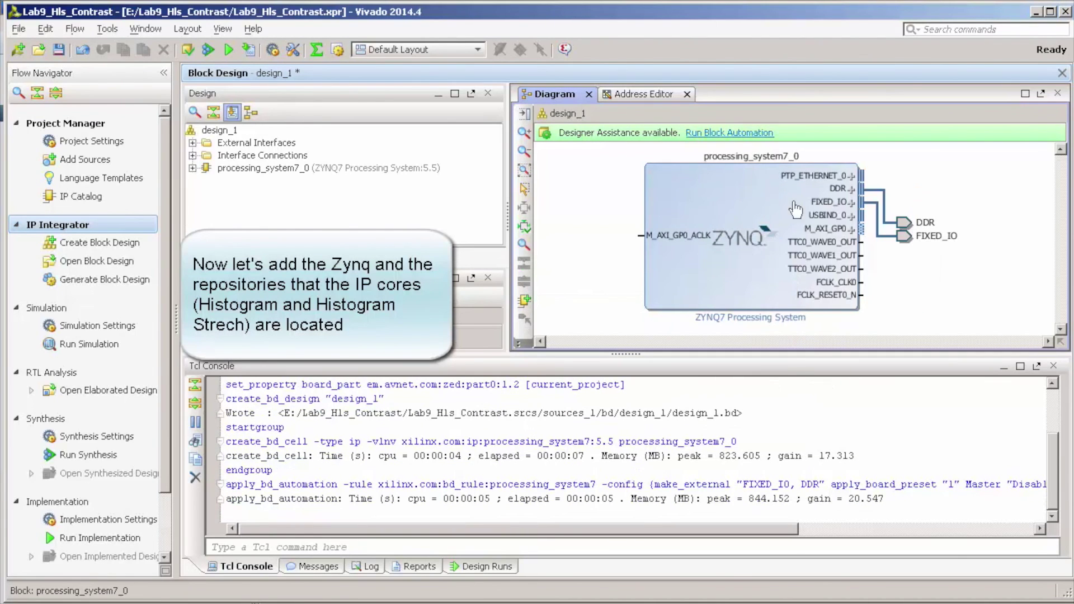
- In the project's IP settings, add the Lab9_HLS_Hist folder from the user's home directory as an IP repository
click(524, 346)
click(503, 349)
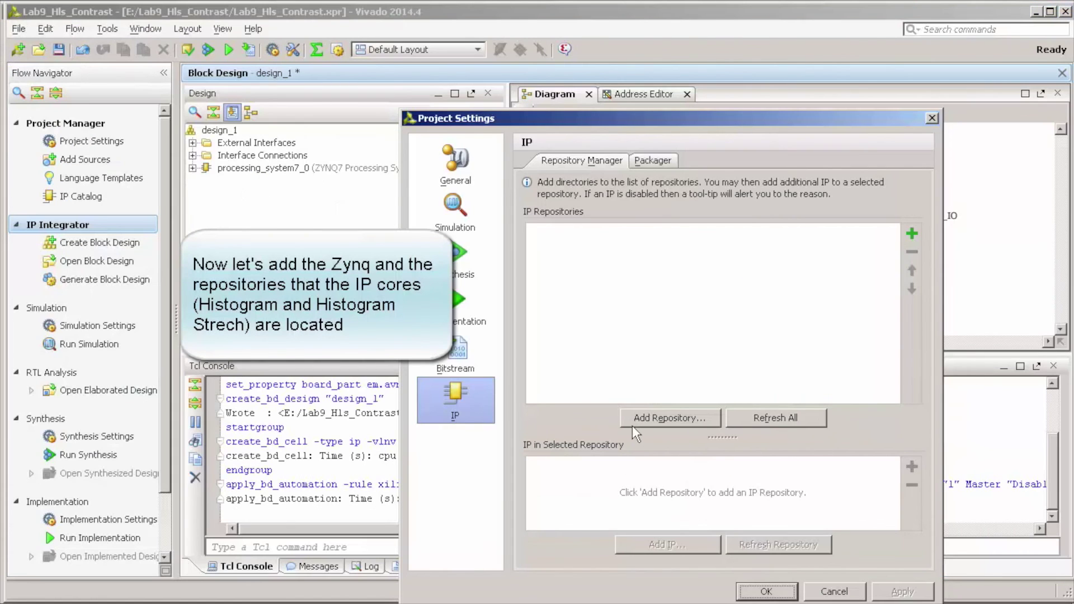
click(694, 417)
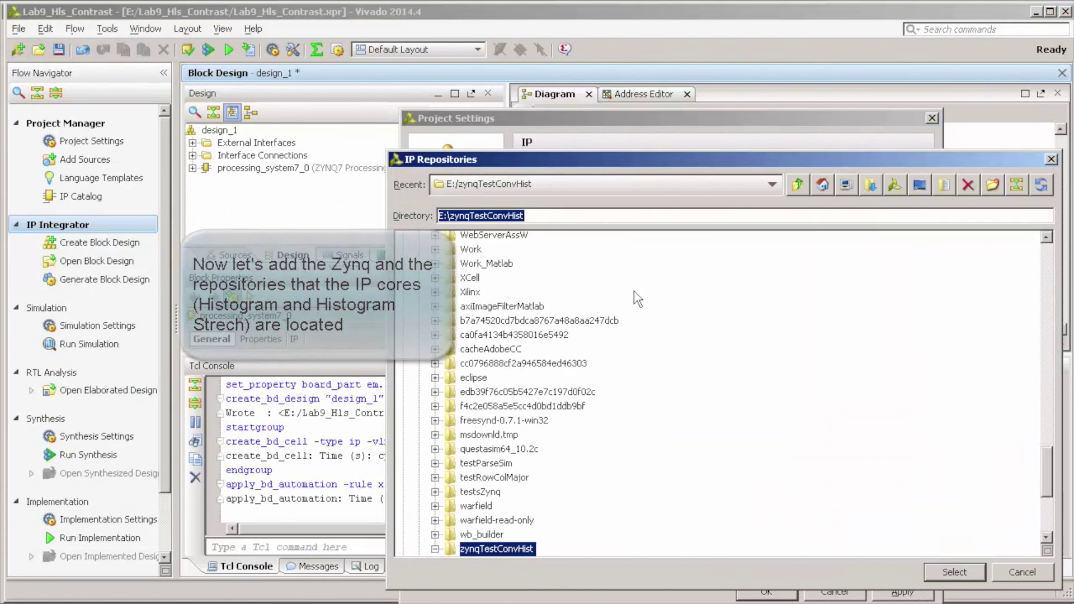
scroll(680, 462, up, 20)
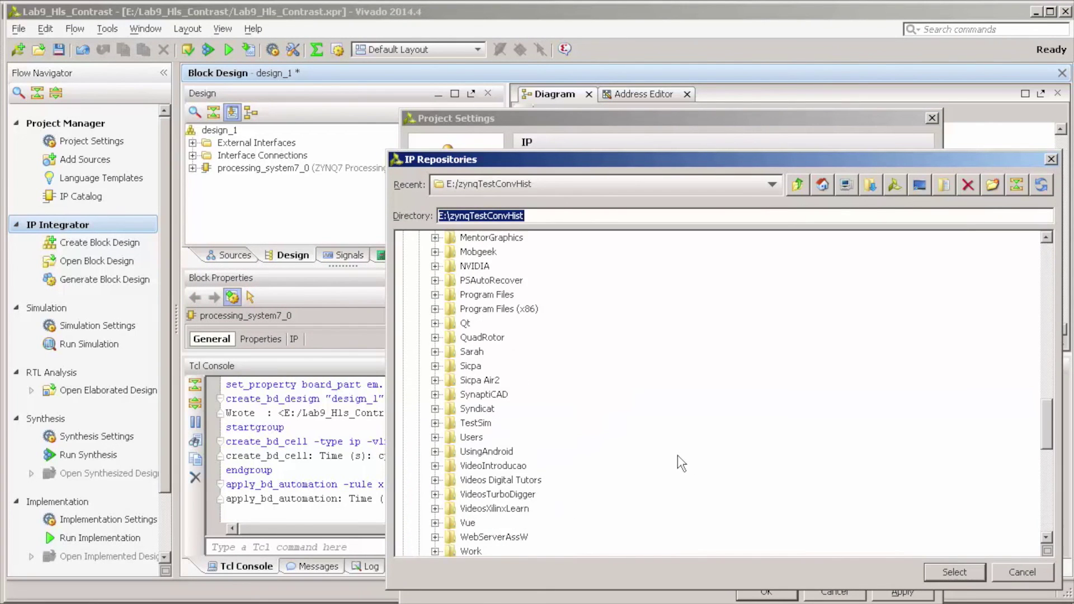
scroll(677, 455, up, 7)
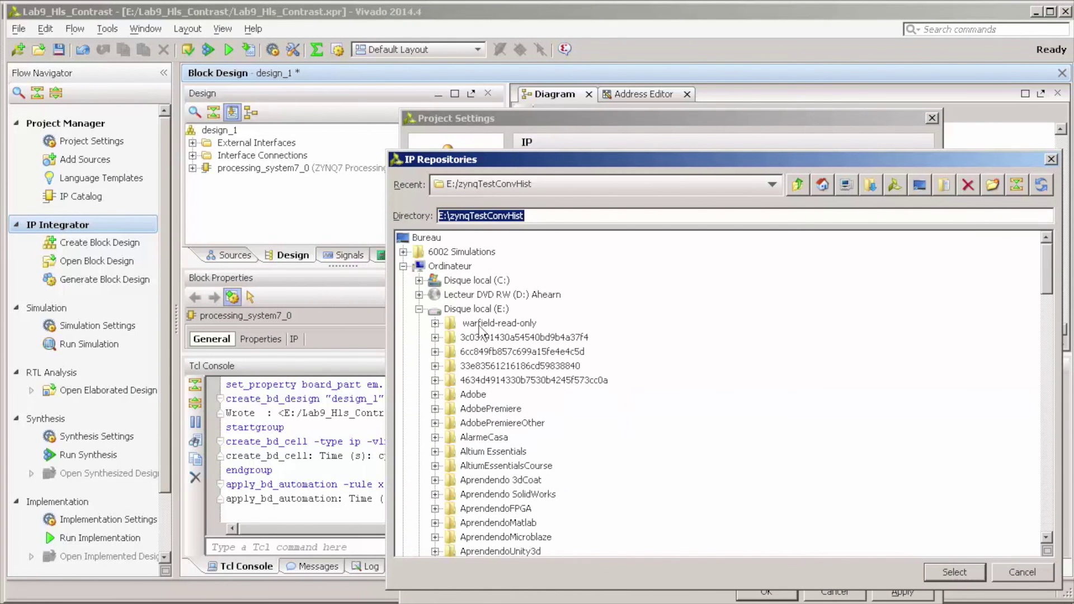
click(424, 315)
click(419, 310)
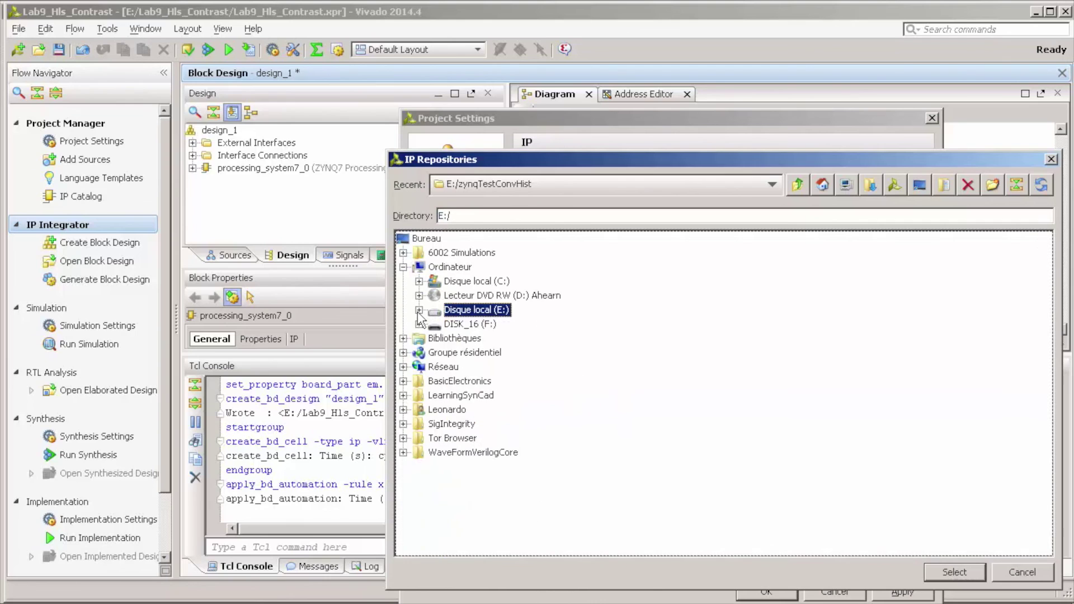
click(402, 410)
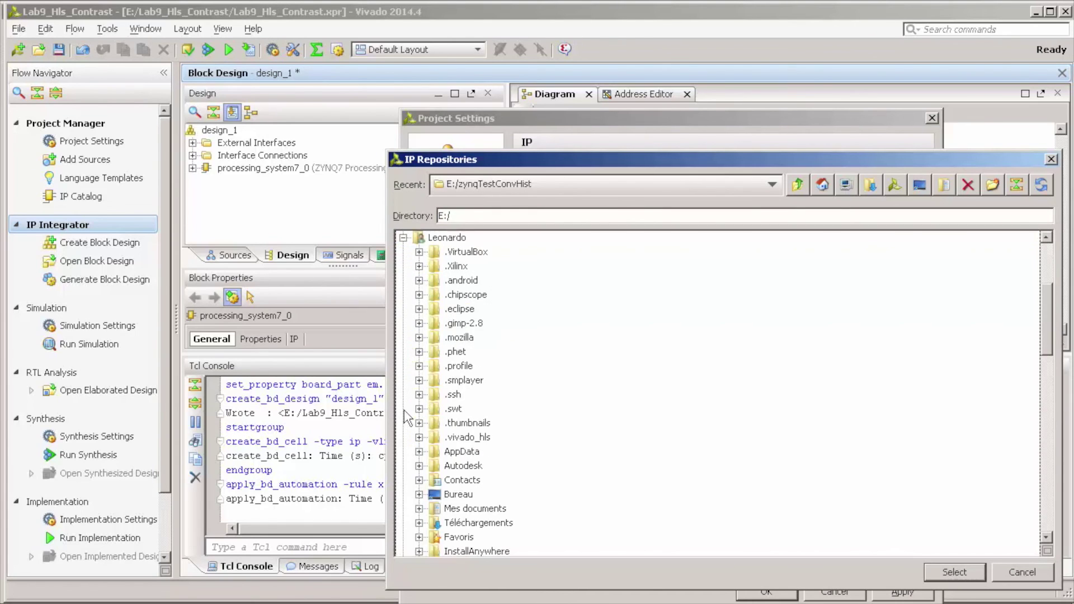
scroll(765, 415, down, 6)
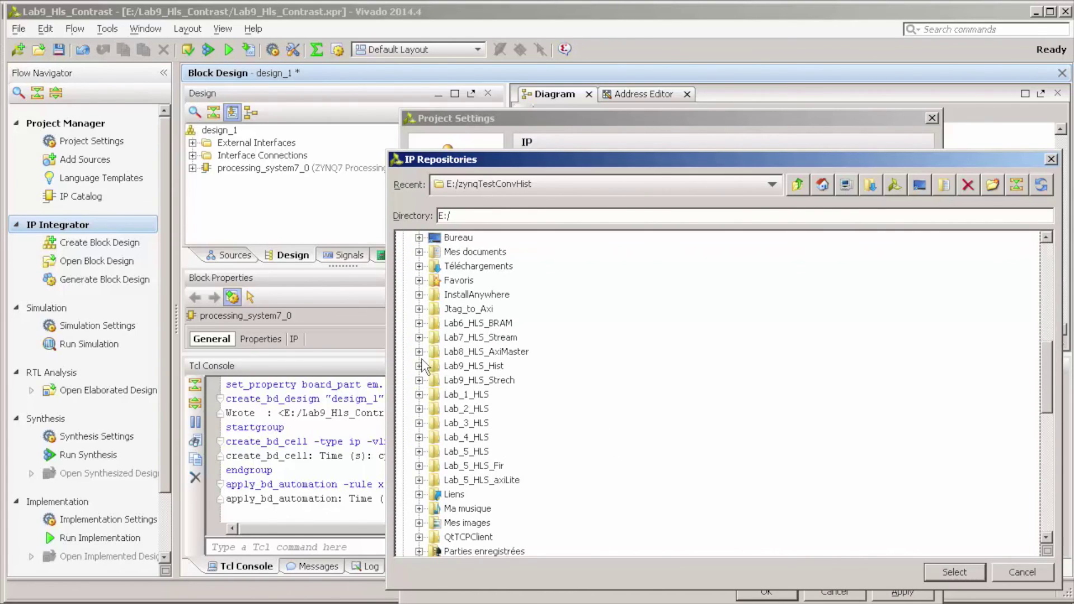
click(479, 366)
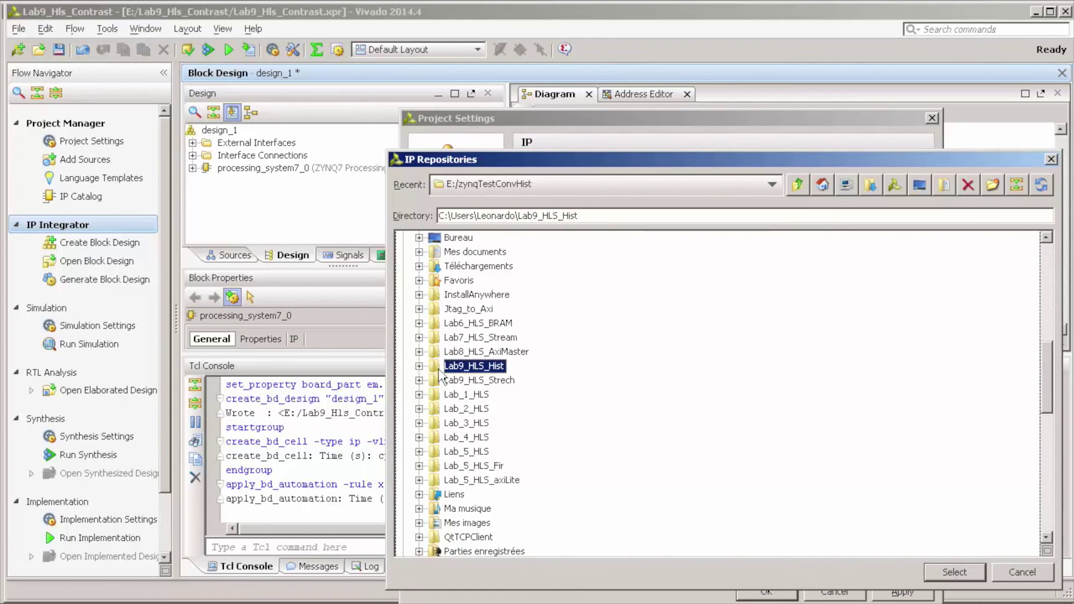
click(419, 366)
click(953, 572)
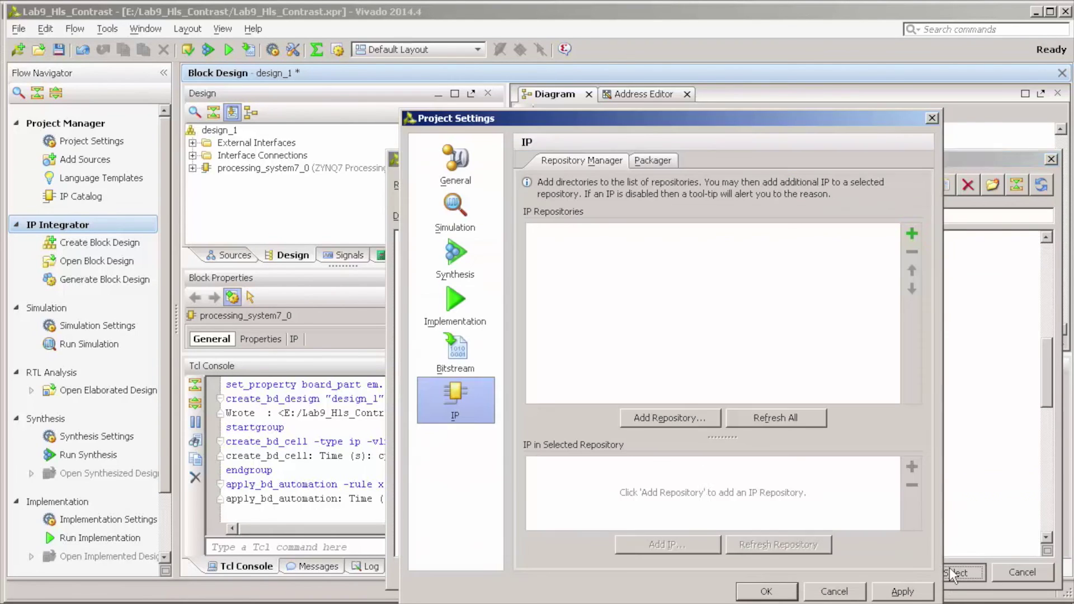
- Add the Lab9_HLS_Strech folder from the user's home directory as a second IP repository and accept the project settings
click(660, 417)
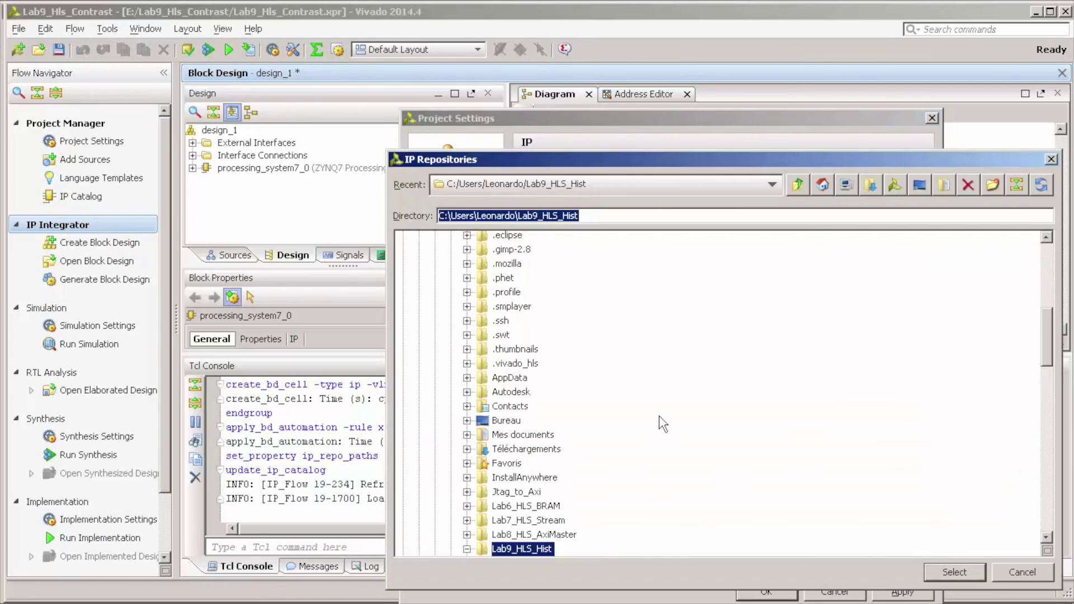
click(542, 483)
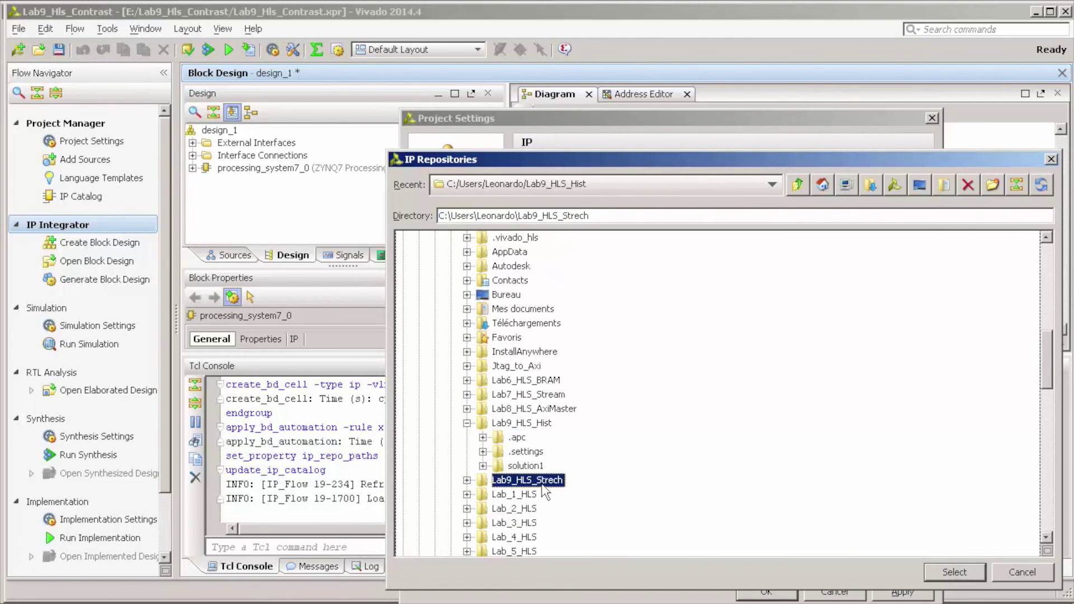
click(466, 481)
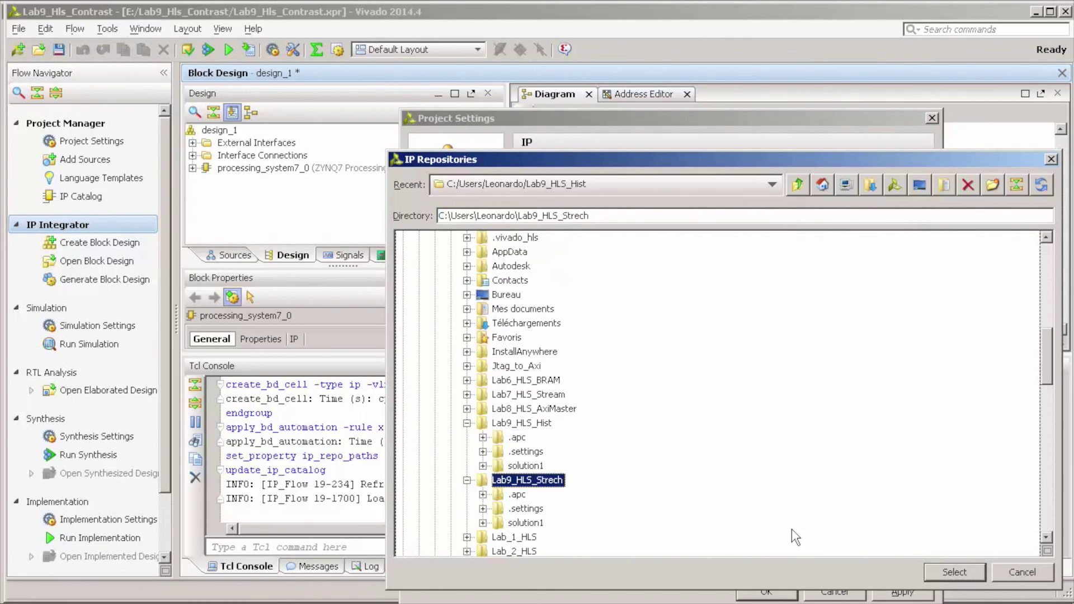
click(941, 573)
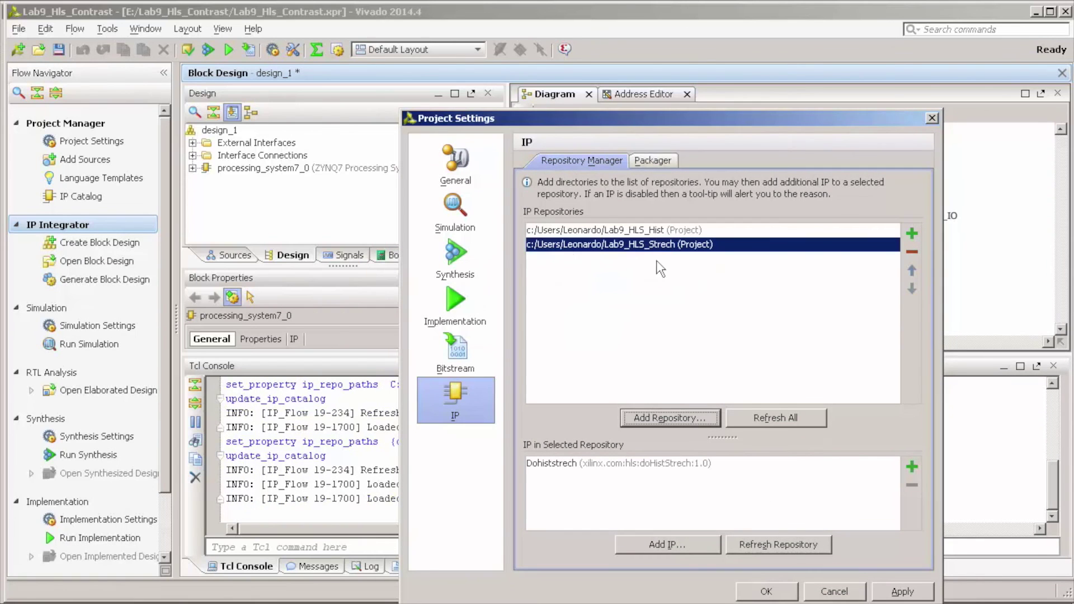
click(766, 591)
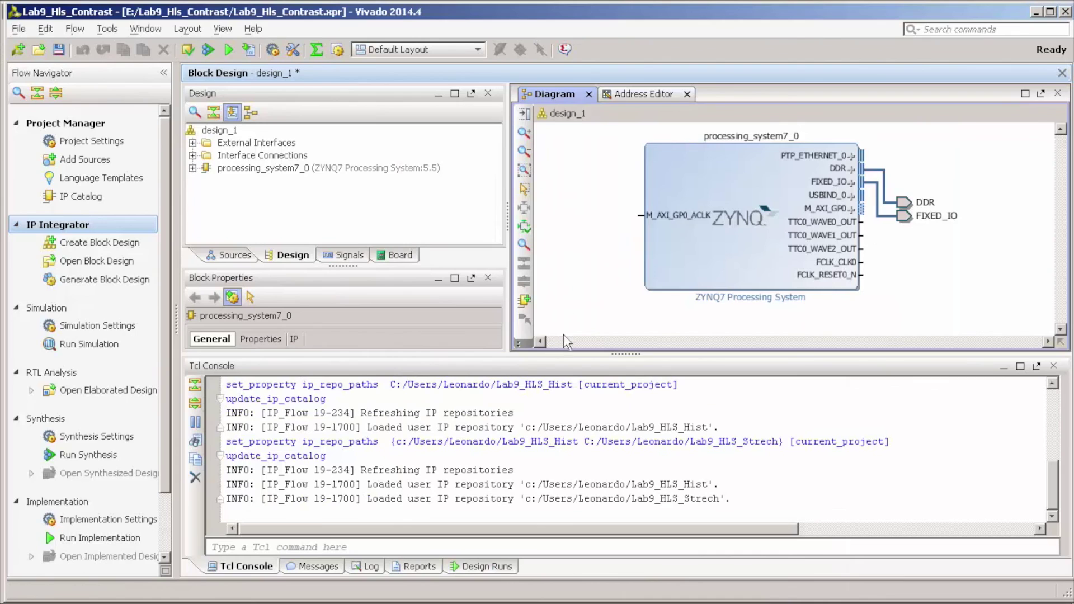
- Search the IP catalog for DMA and add an AXI Direct Memory Access block to the diagram
click(526, 303)
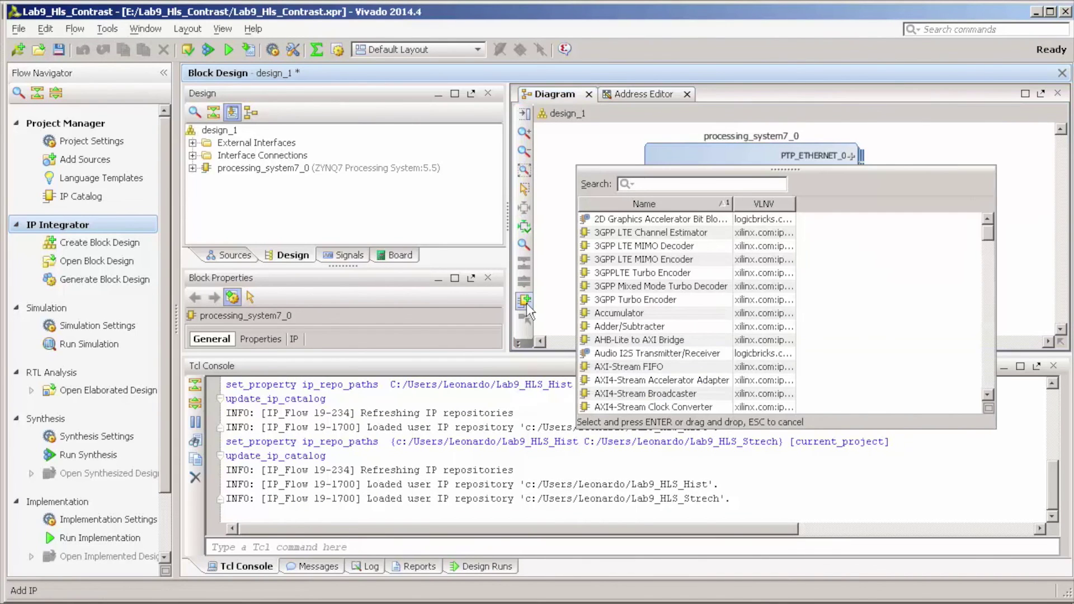
text(DMA)
double_click(629, 234)
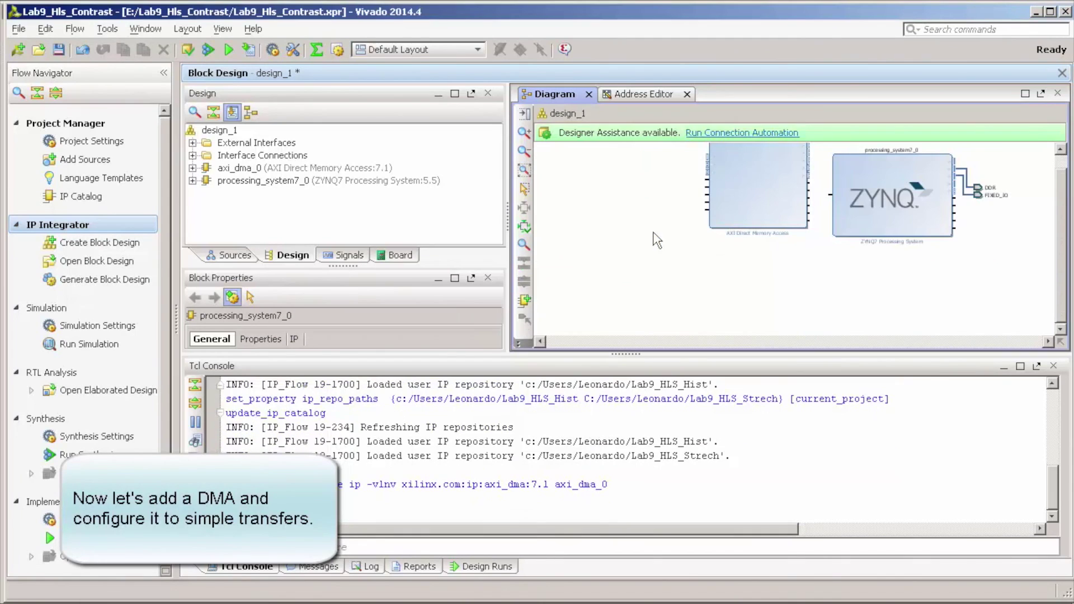
- Customize the AXI Direct Memory Access block: disable the Scatter Gather Engine and set the buffer length register width to 23 bits
click(737, 208)
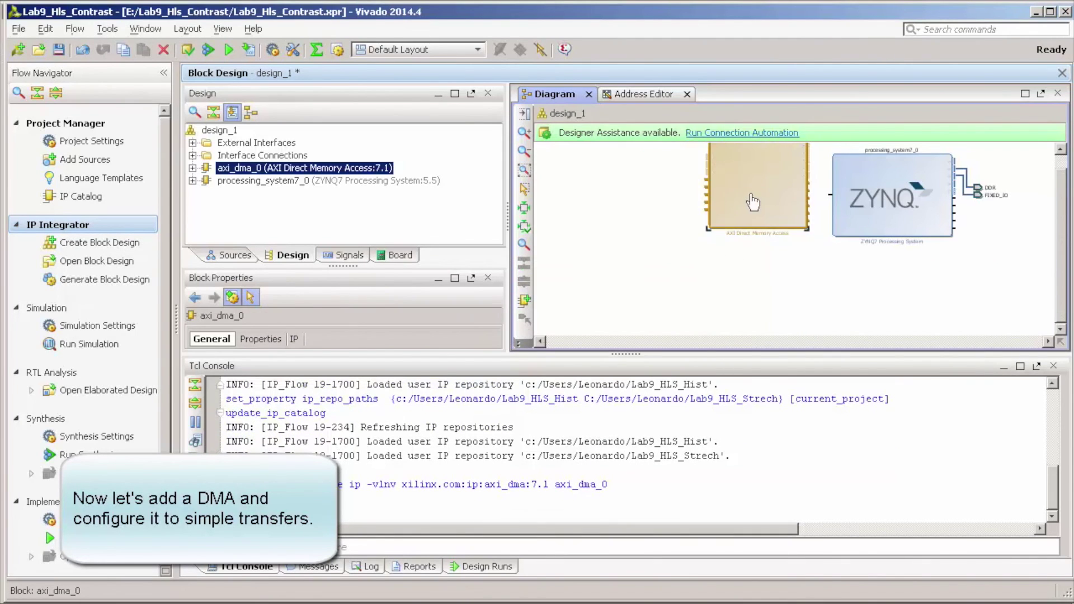
double_click(758, 188)
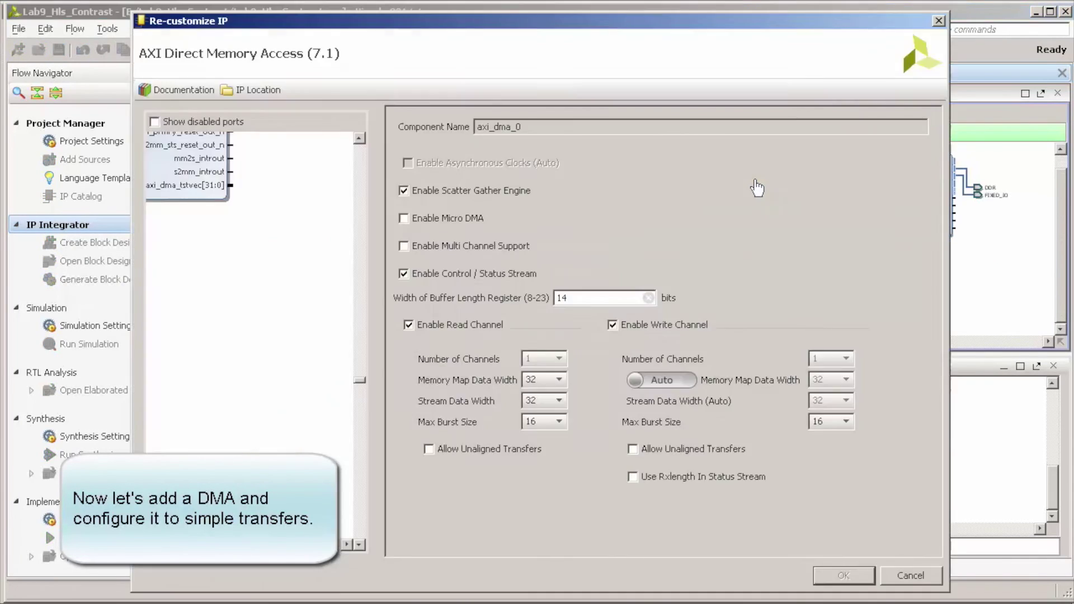
click(436, 192)
double_click(591, 298)
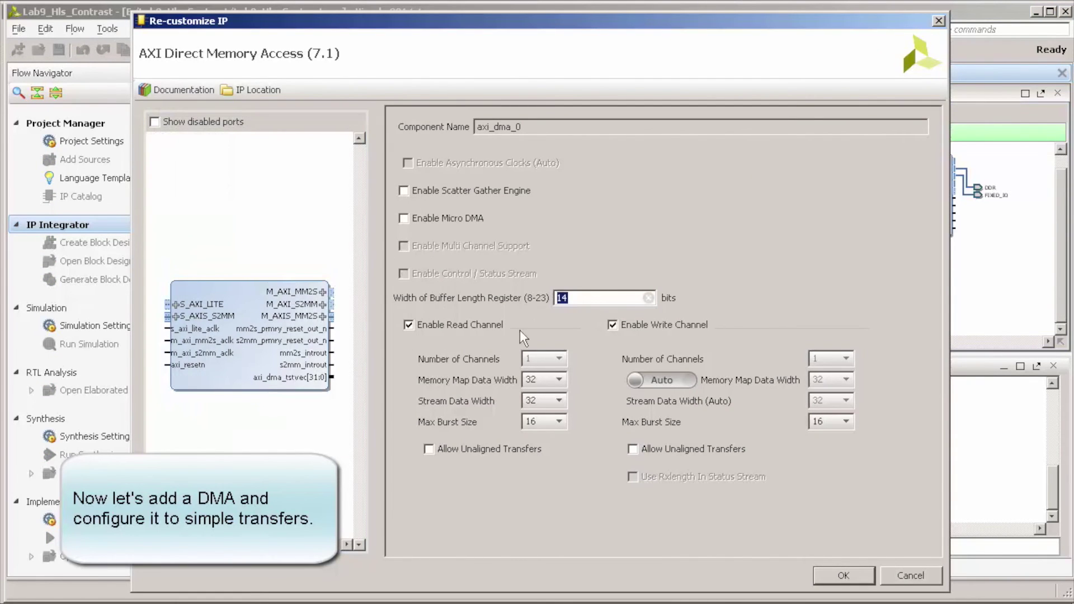
text(23)
- Allow unaligned transfers on the DMA's read and write channels and set the read channel's stream data width to 8
click(651, 451)
click(466, 451)
click(535, 399)
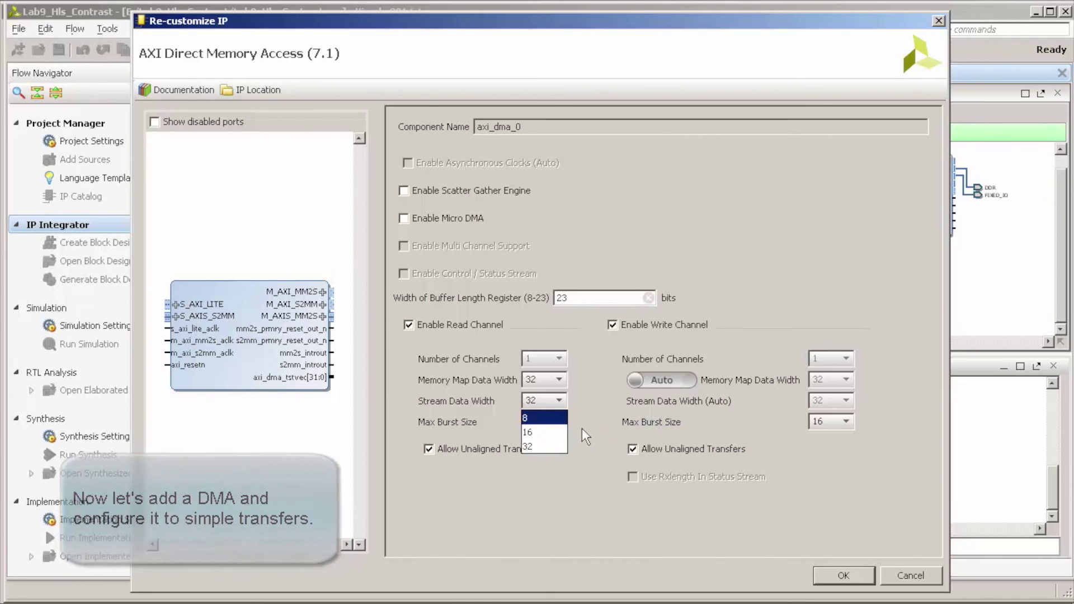
click(553, 418)
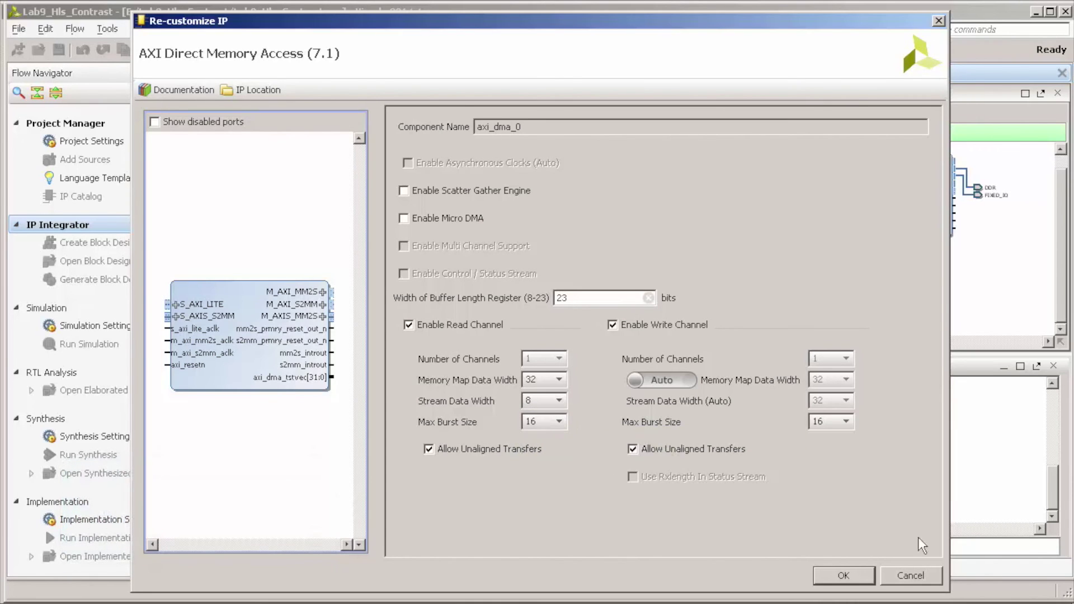
- Accept the DMA customization and enable the S AXI HP0 interface in the Zynq processing system's PS-PL configuration
click(844, 574)
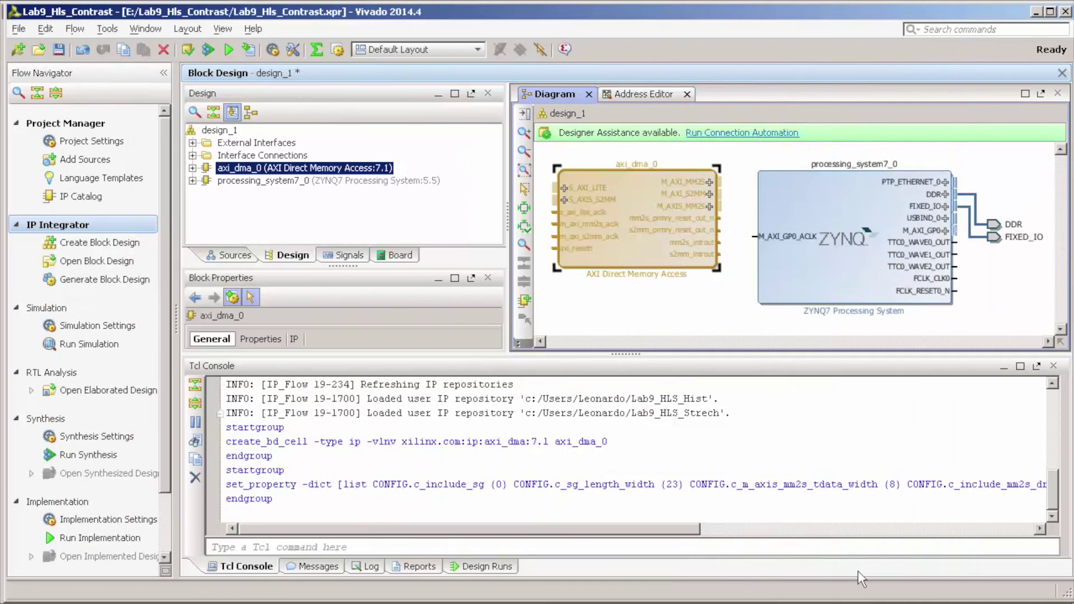
click(739, 334)
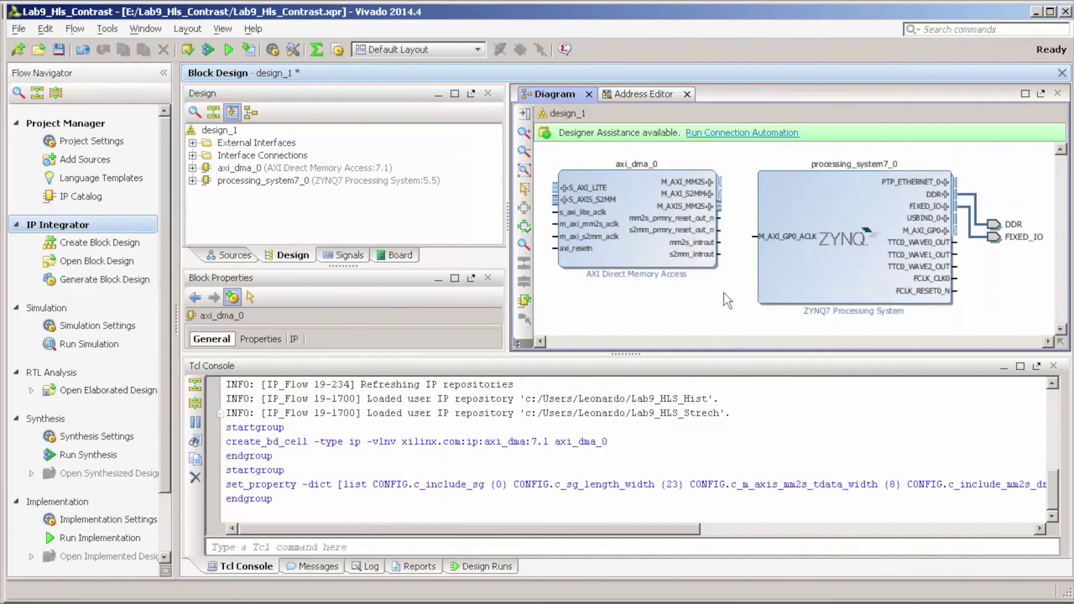
click(853, 245)
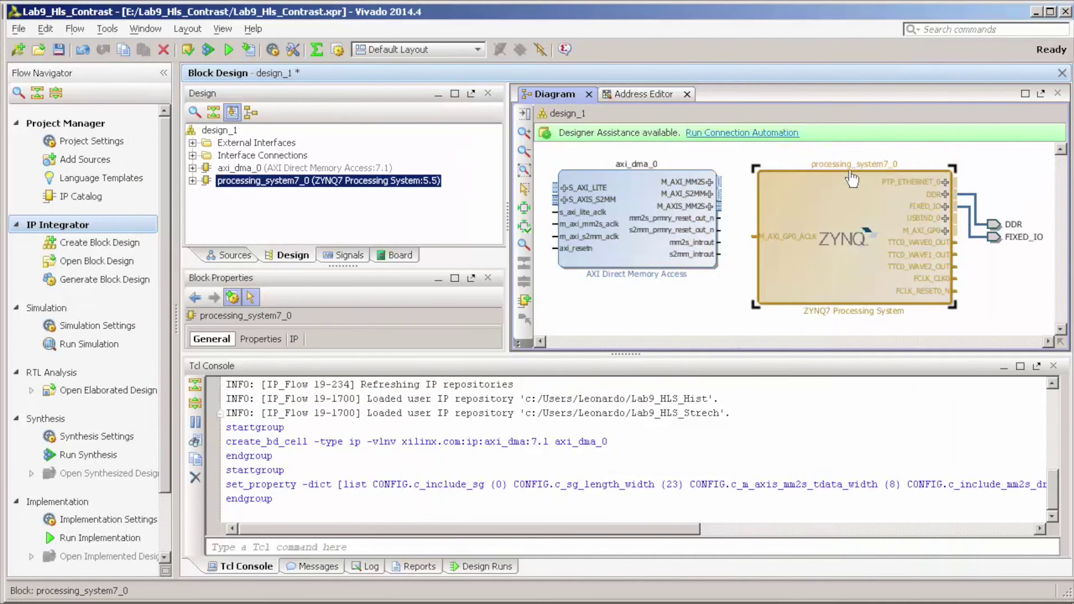
double_click(853, 244)
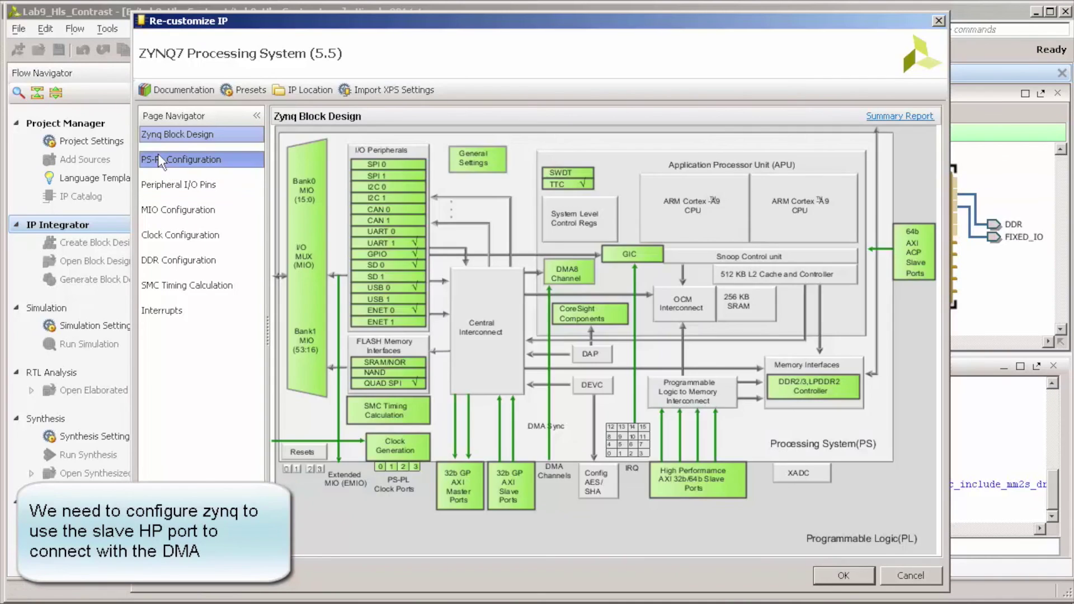
click(159, 161)
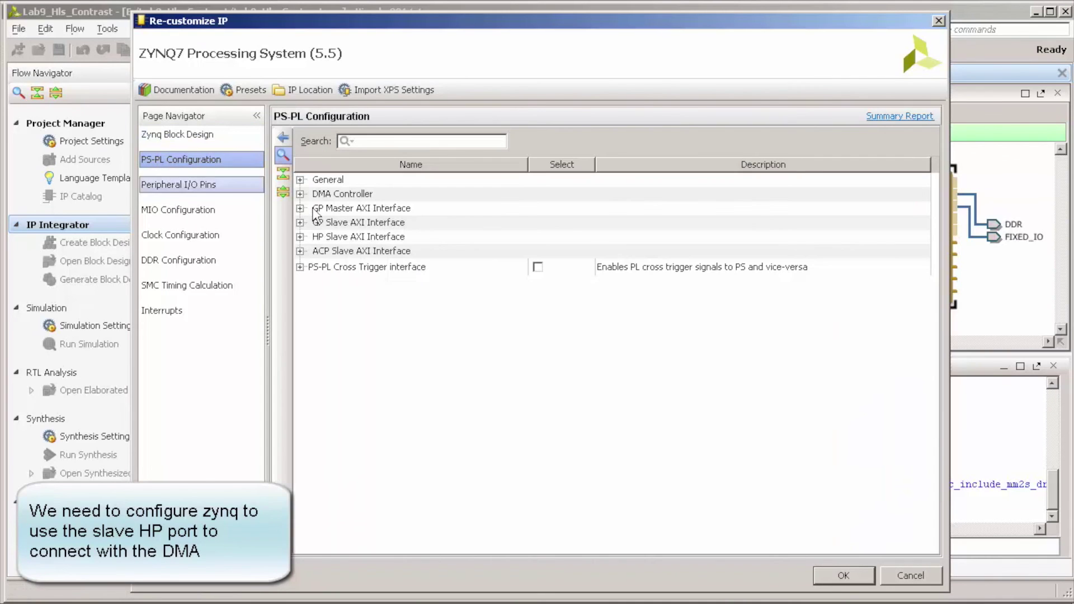
click(300, 238)
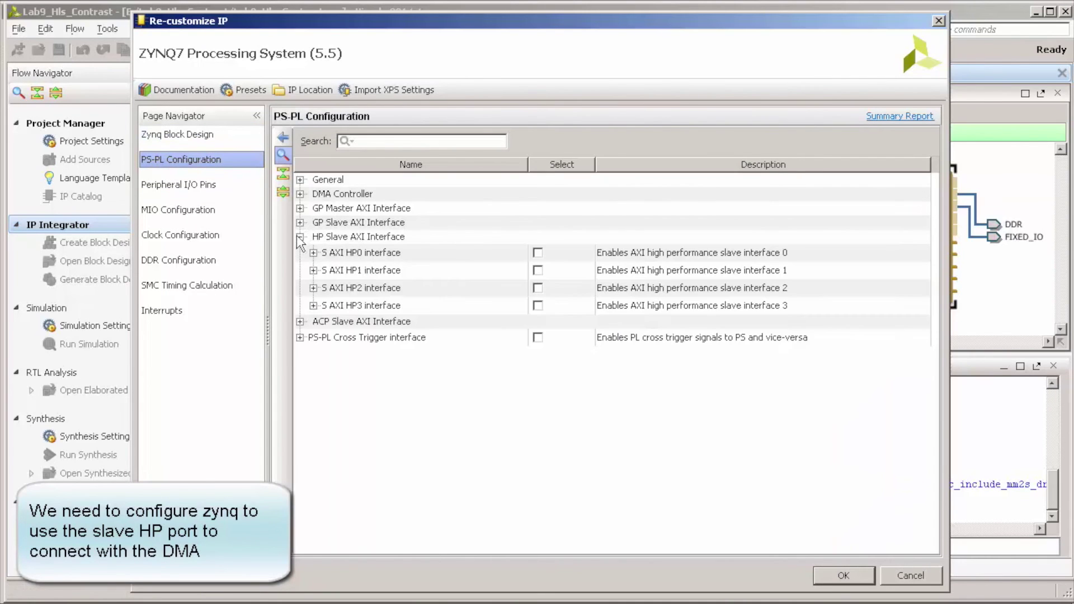
click(537, 253)
click(835, 576)
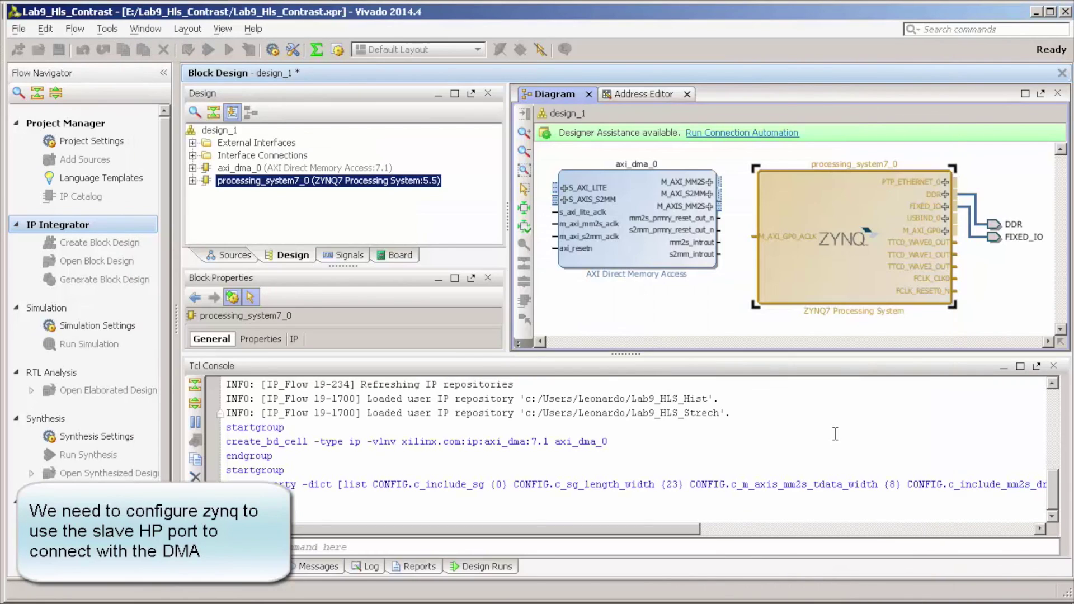
- Run connection automation for the DMA's S_AXI_LITE interface and the Zynq's S_AXI_HP0 interface
click(723, 133)
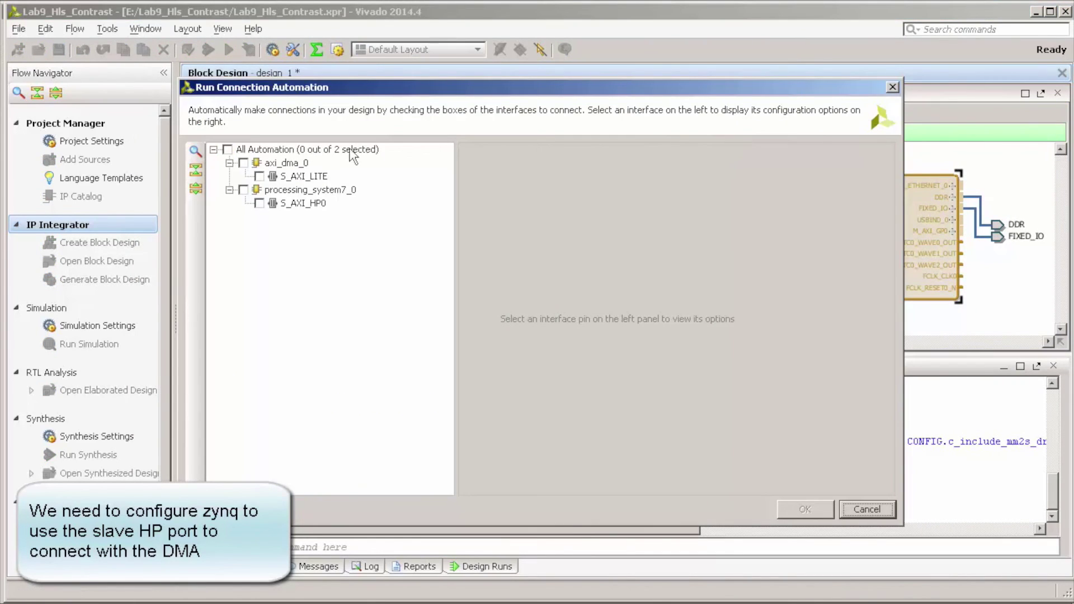
click(244, 190)
click(243, 163)
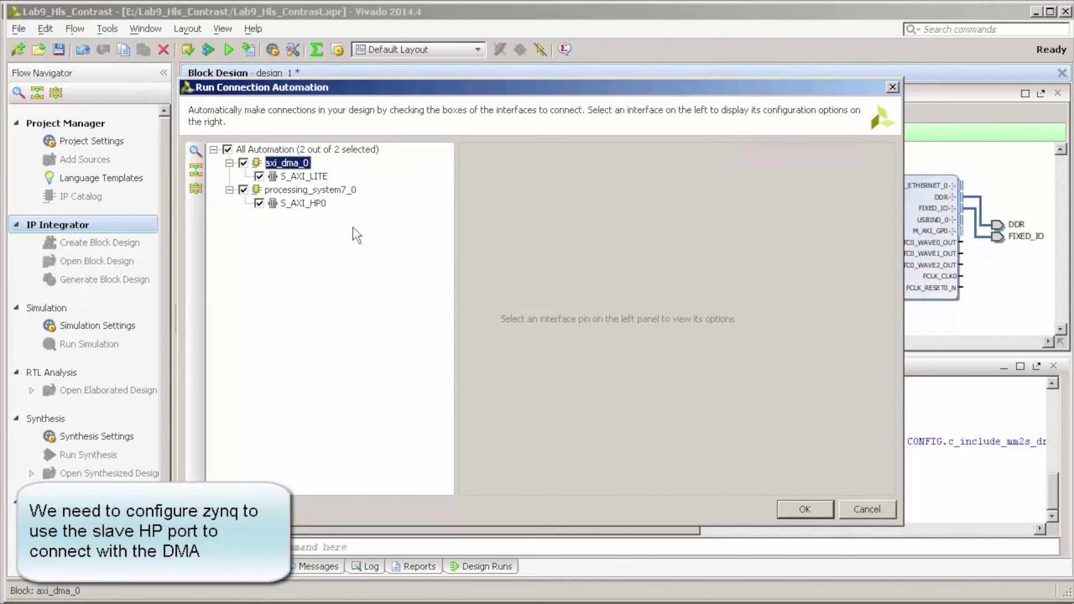
click(804, 507)
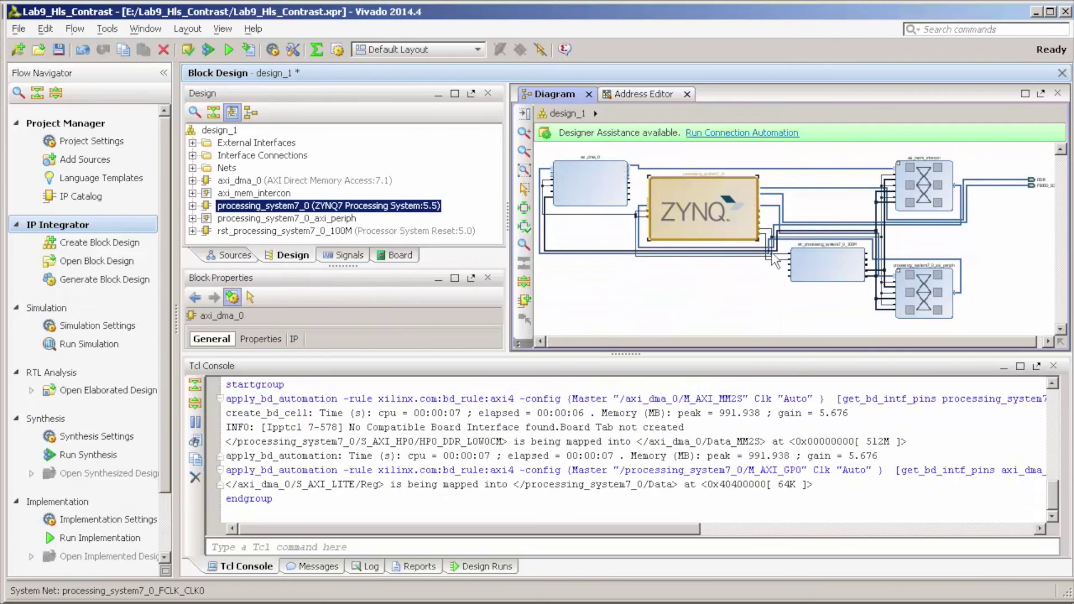
- Maximize the block diagram and add the Dohist IP core, found by searching the catalog for HIST
double_click(538, 92)
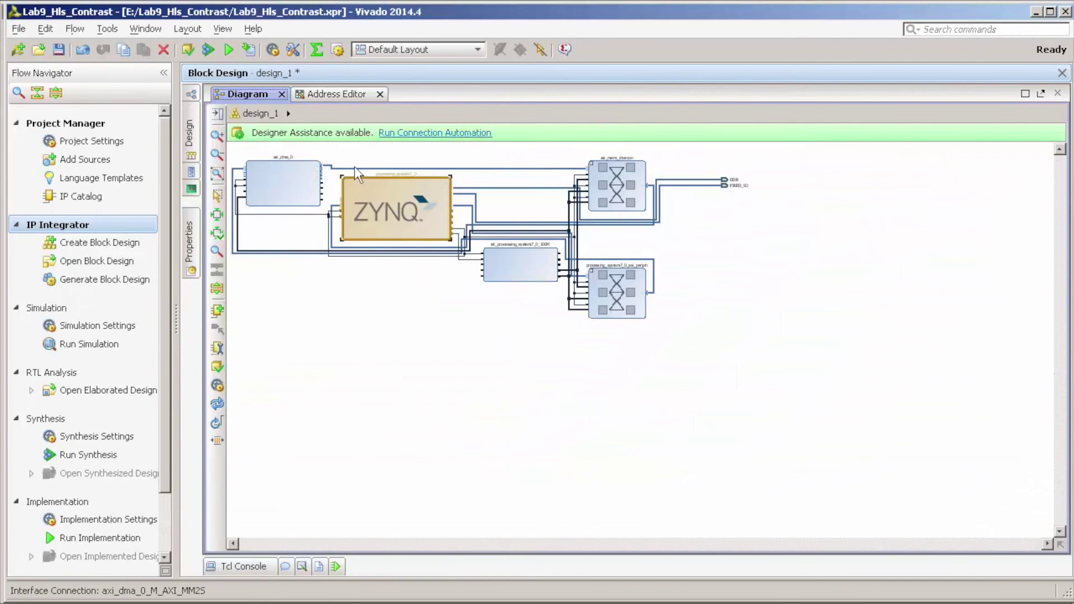
click(217, 174)
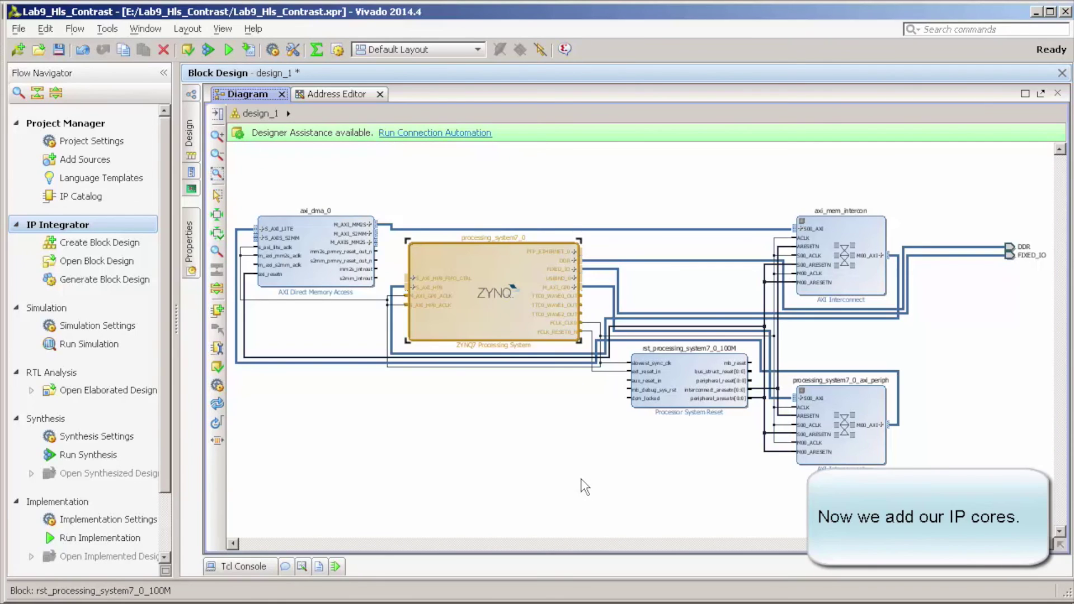
click(516, 487)
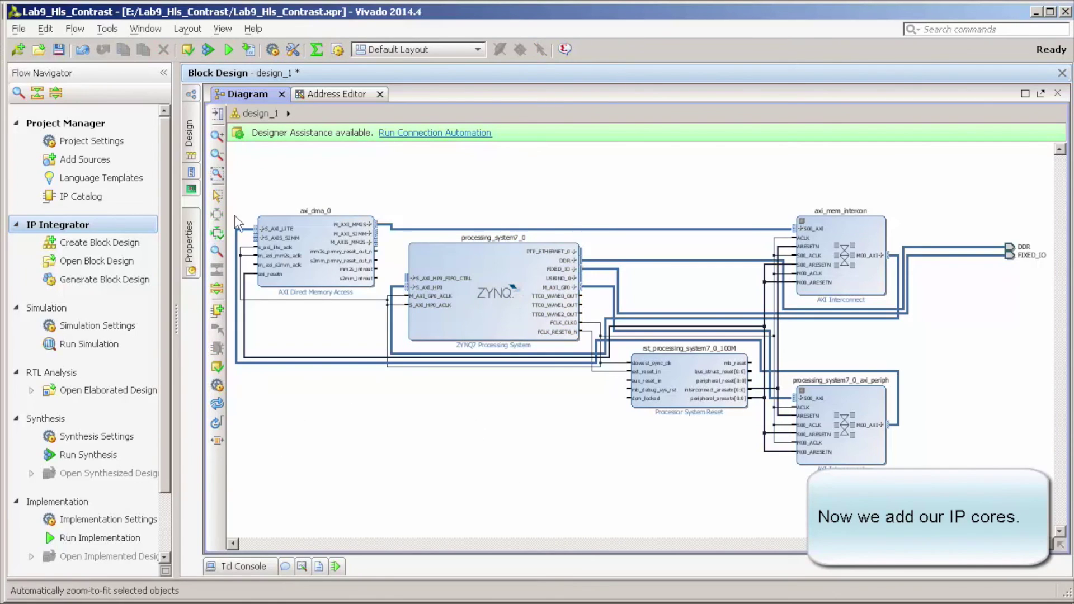
click(217, 310)
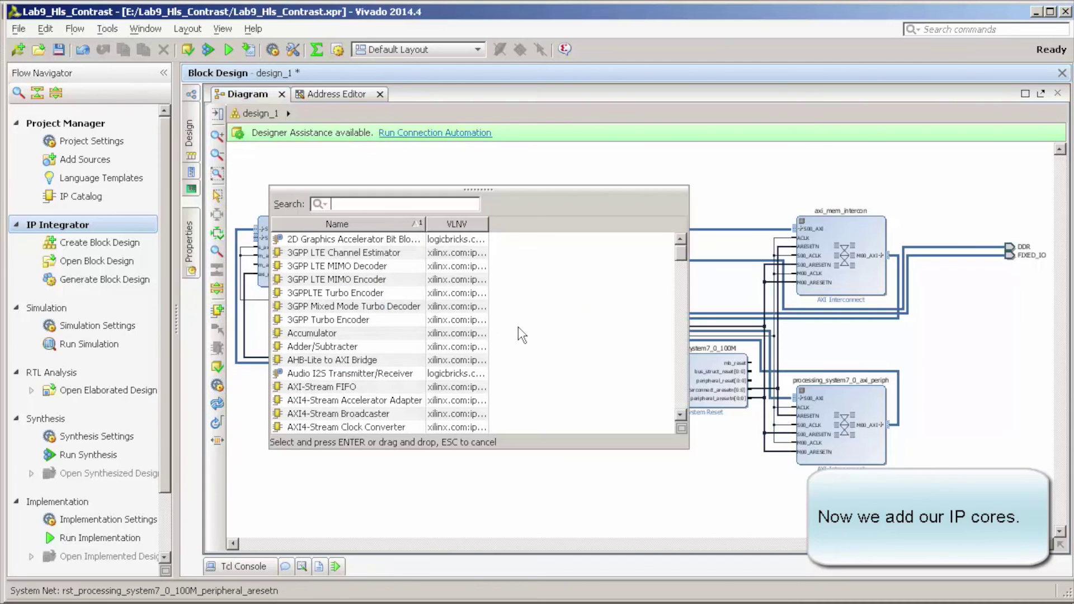
text(HIST)
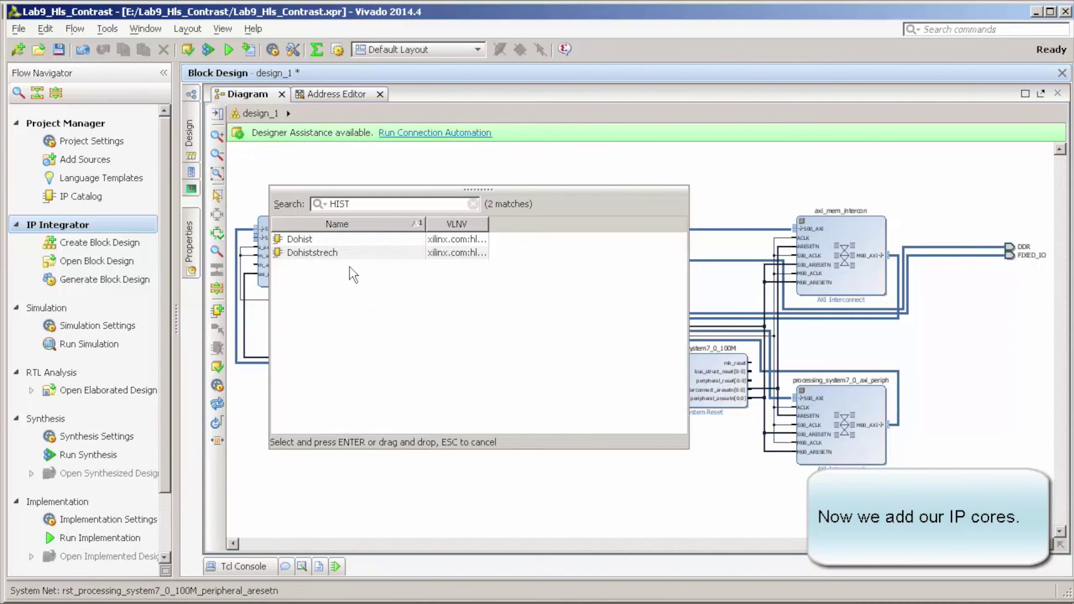
click(305, 242)
key(Return)
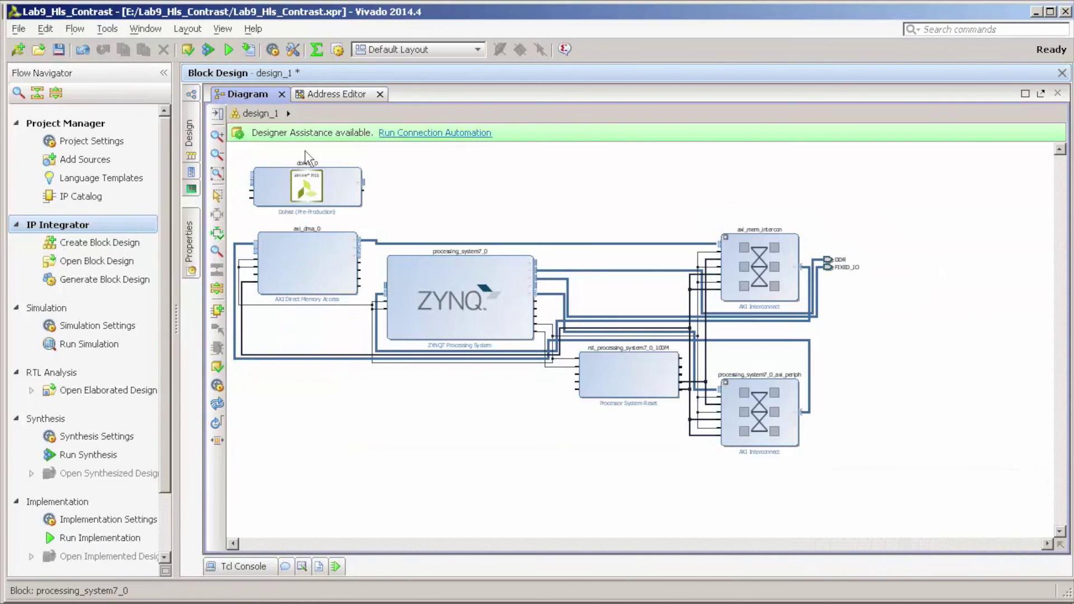
- Search the IP catalog for Hist and add the Dohiststrech core to the diagram
click(218, 312)
text(H)
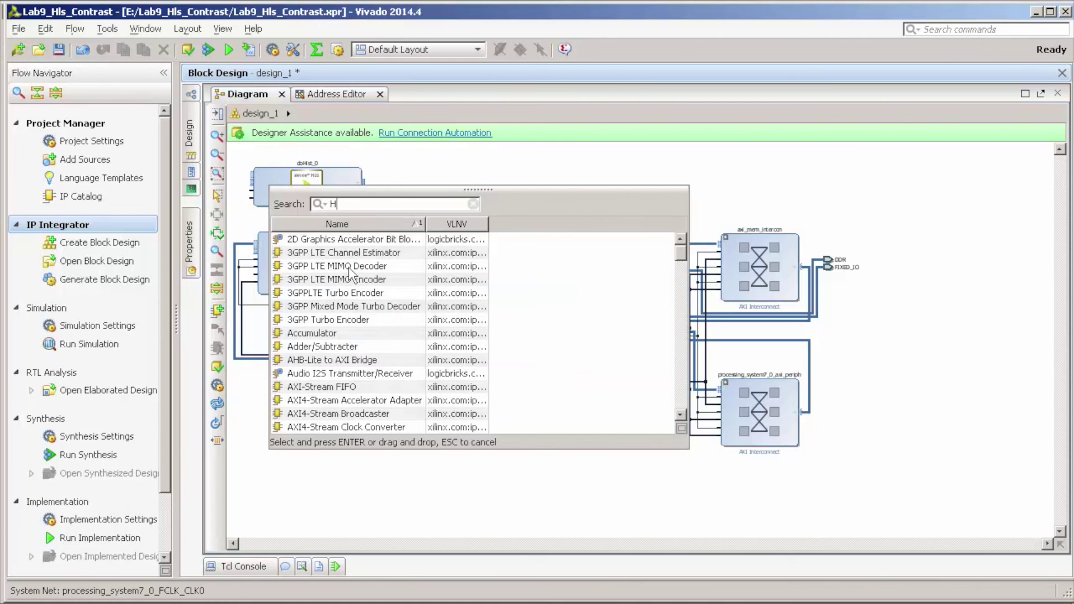
text(ist)
click(321, 256)
key(Return)
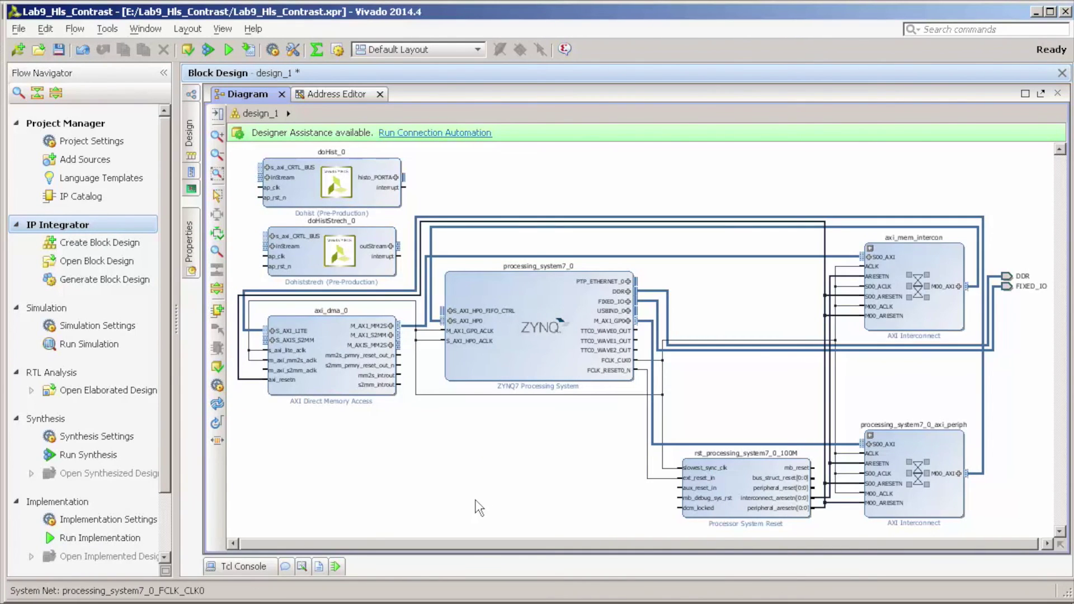
- Search the IP catalog for "bro" and add an AXI4-Stream Broadcaster to the diagram
click(216, 311)
text(borad)
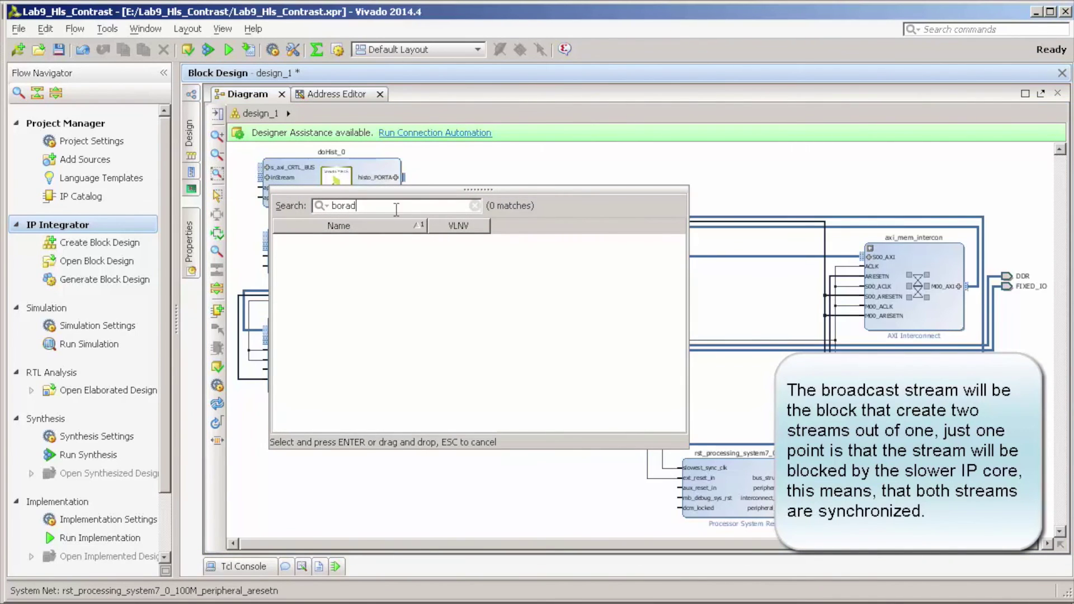
key(ctrl+a)
text(bro)
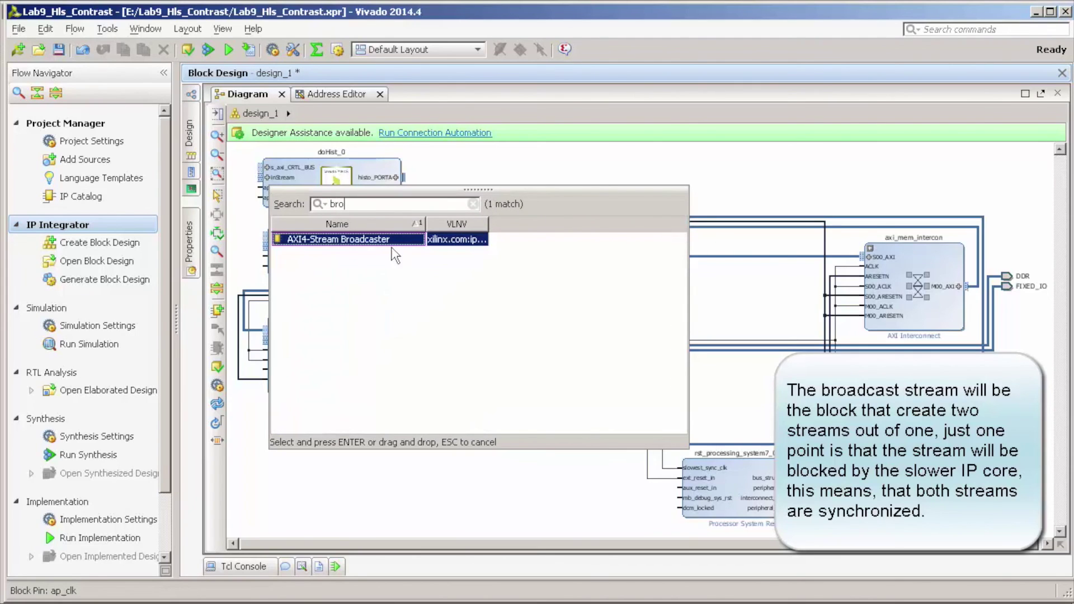
double_click(349, 244)
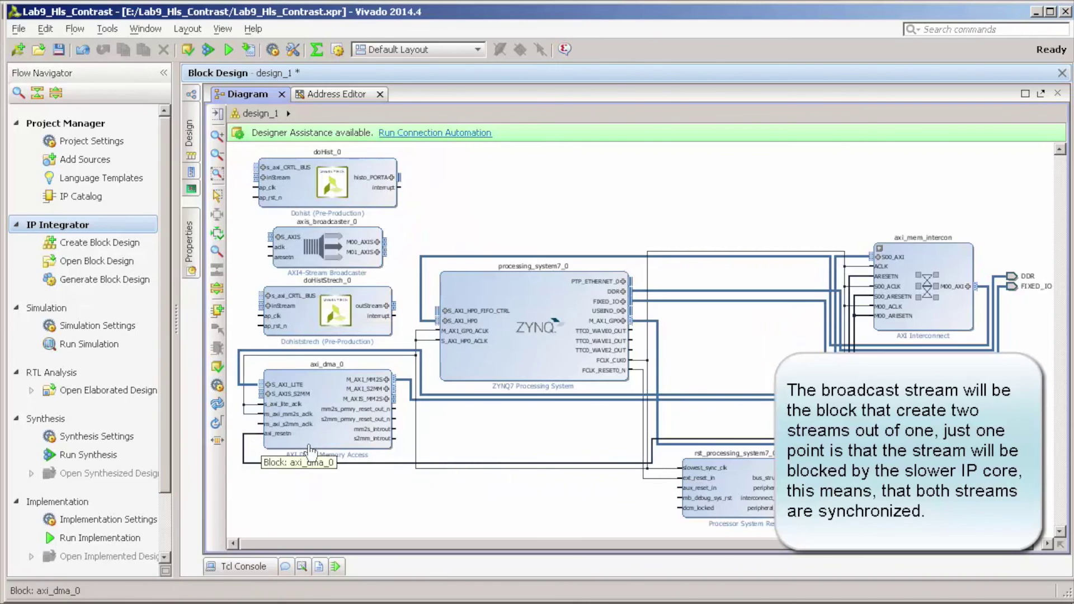
- Connect the DMA's M_AXIS_MM2S to the broadcaster's S_AXIS, M00_AXIS to doHistStrech_0's inStream, and M01_AXIS to doHist_0's inStream
drag(263, 306, 328, 410)
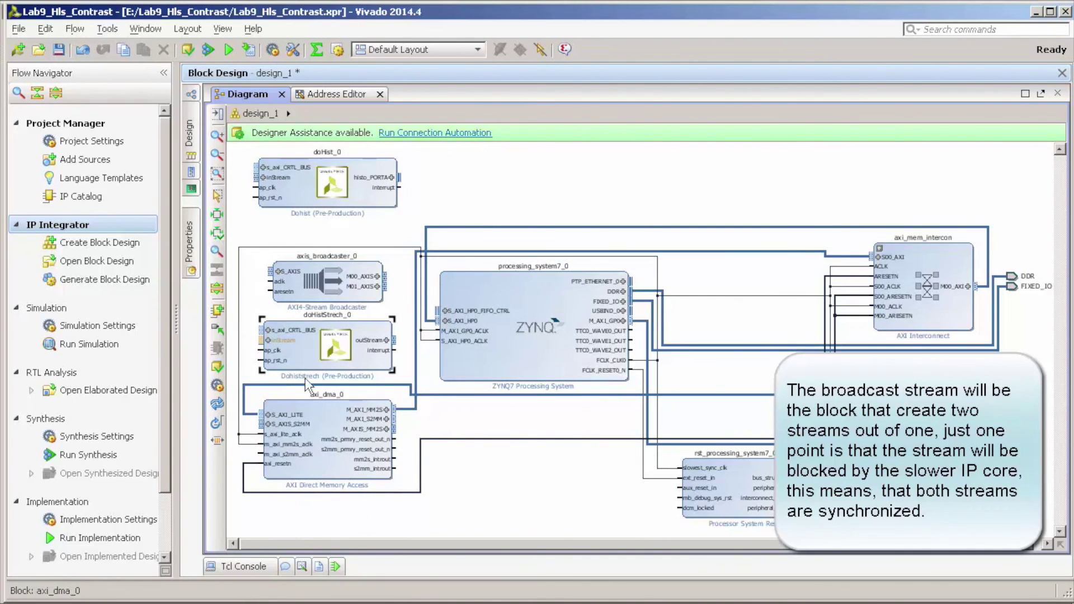
mouse_move(262, 340)
mouse_down()
mouse_move(396, 425)
mouse_move(347, 286)
mouse_move(272, 272)
mouse_up()
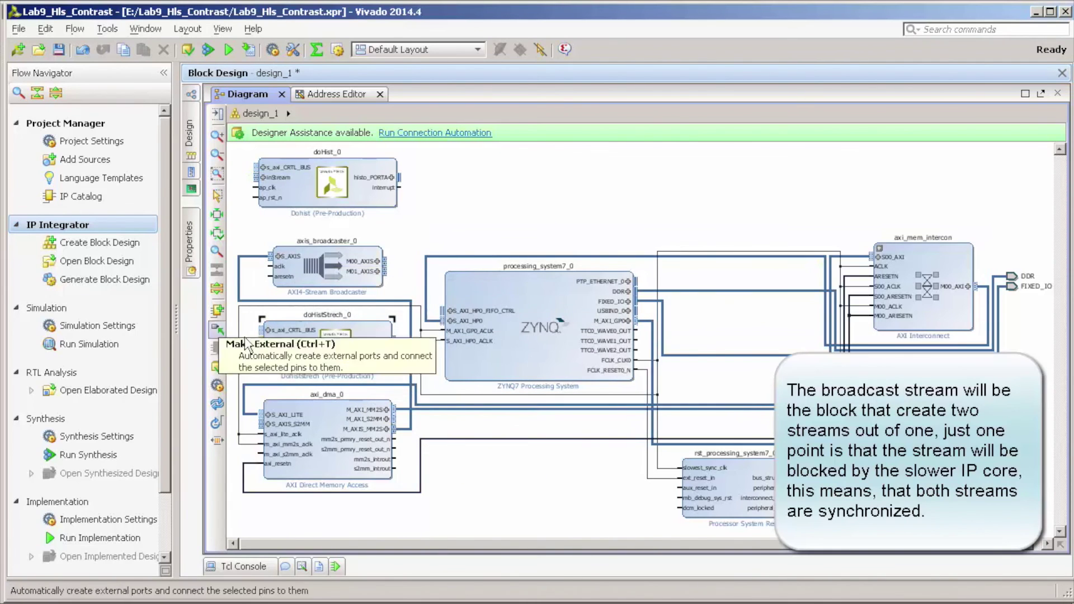
mouse_move(387, 261)
mouse_down()
mouse_move(291, 297)
mouse_move(268, 341)
mouse_up()
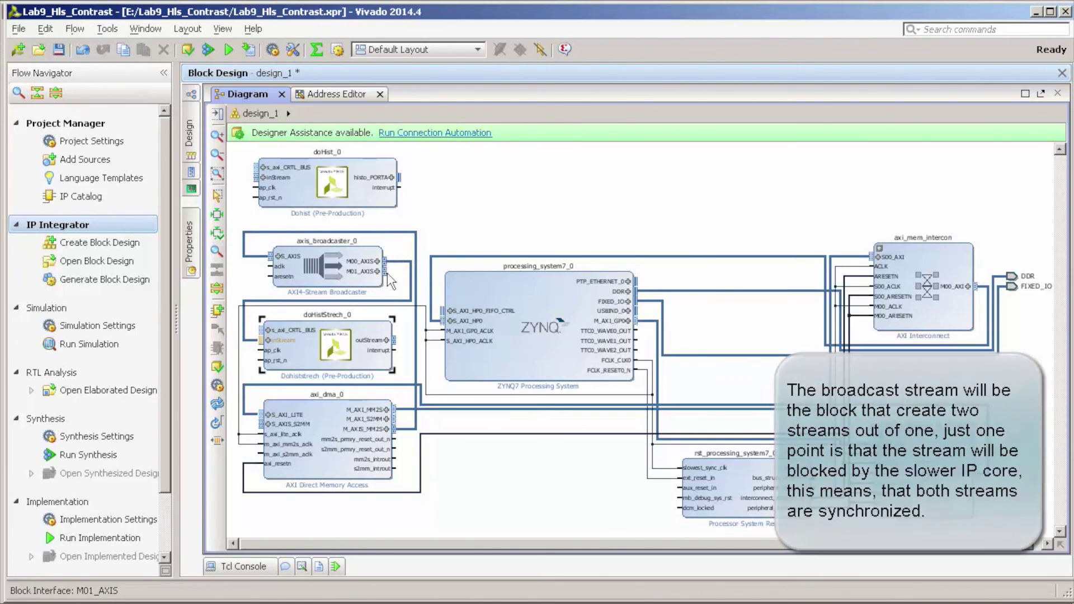
drag(387, 270, 253, 174)
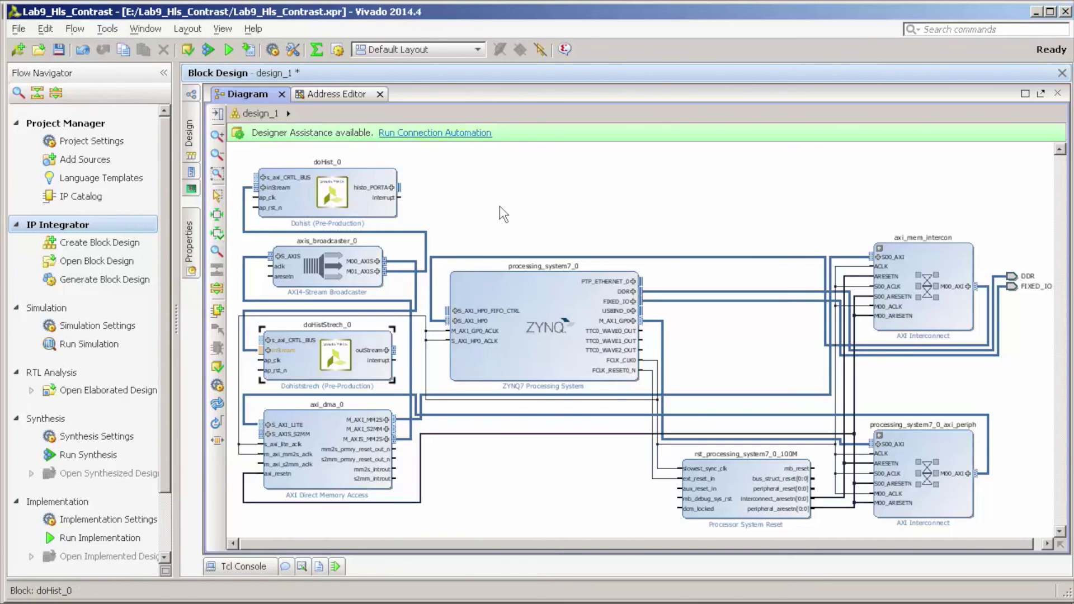
- Connect doHistStrech_0's outStream to the DMA's S_AXIS_S2MM and regenerate the diagram layout
drag(400, 345, 277, 435)
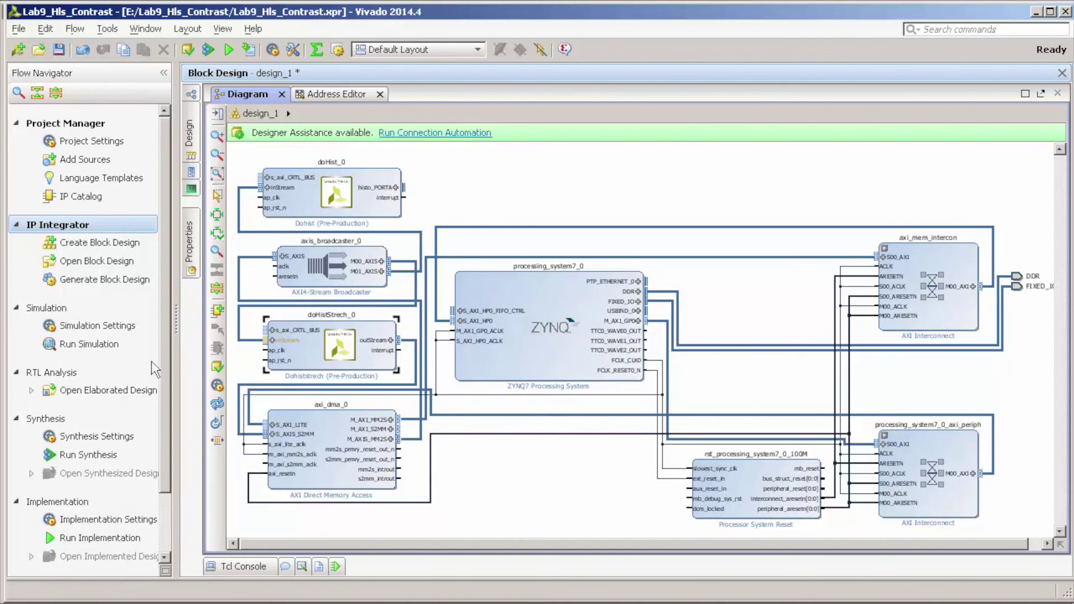
click(217, 403)
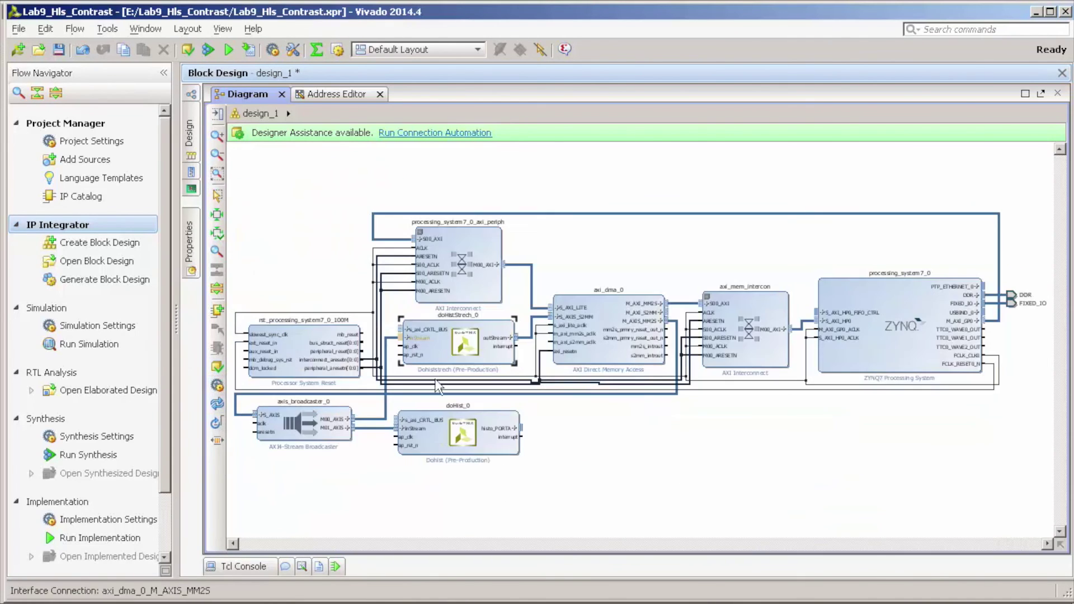
scroll(514, 441, up, 3)
scroll(514, 440, down, 3)
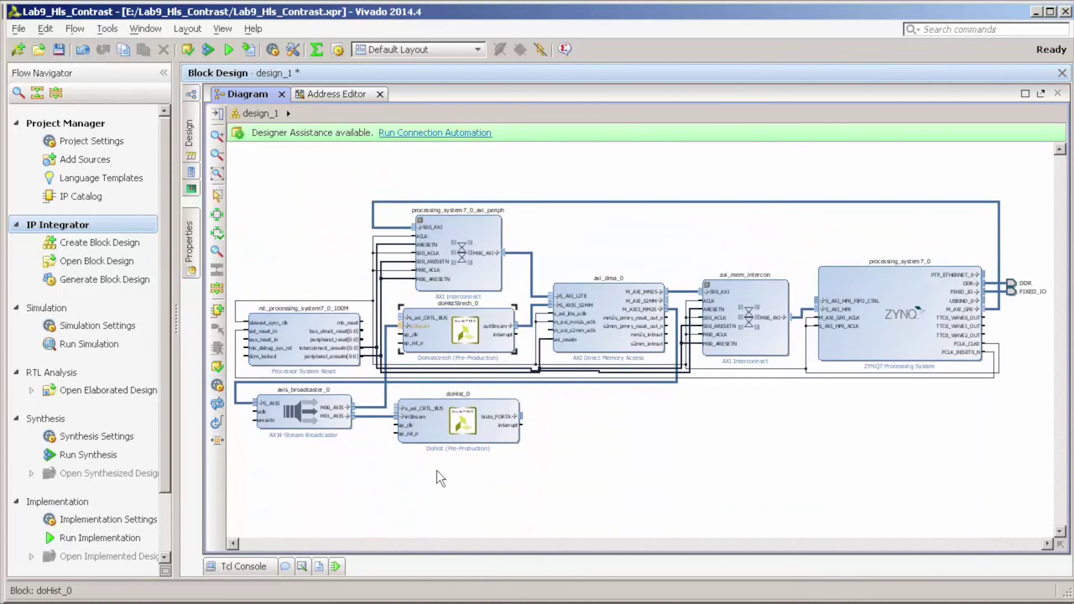
- Run connection automation for doHistStrech_0's s_axi_CRTL_BUS only, keeping the clock connection on Auto
click(416, 133)
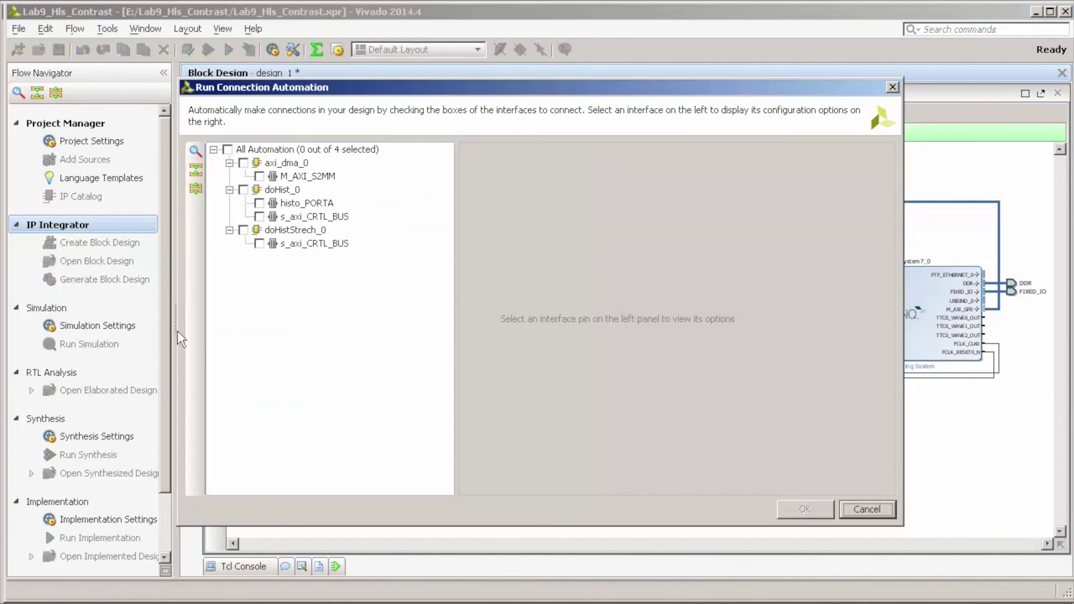
click(278, 231)
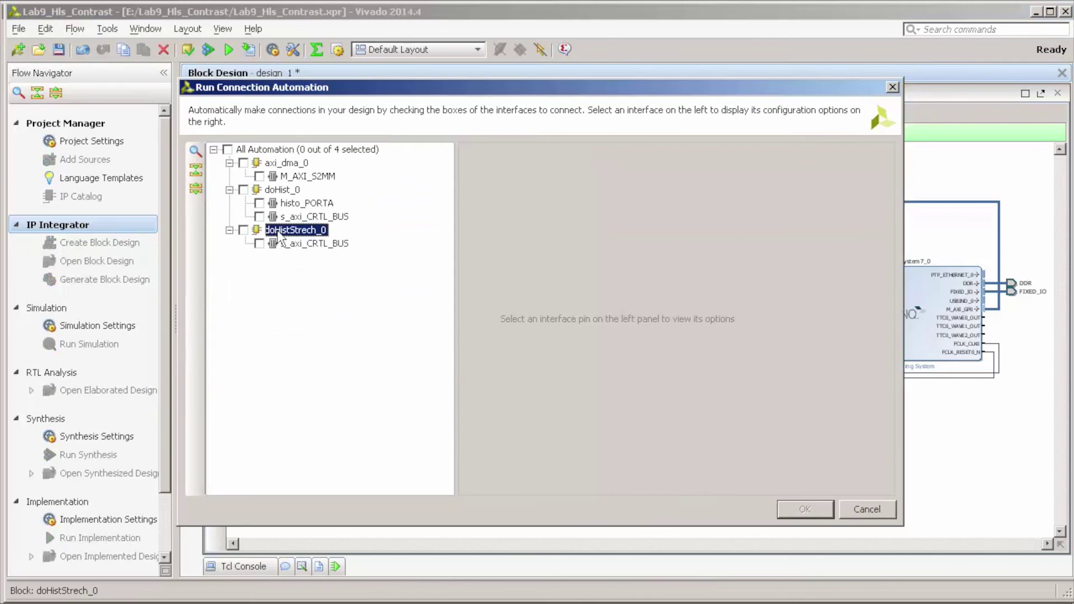
click(295, 244)
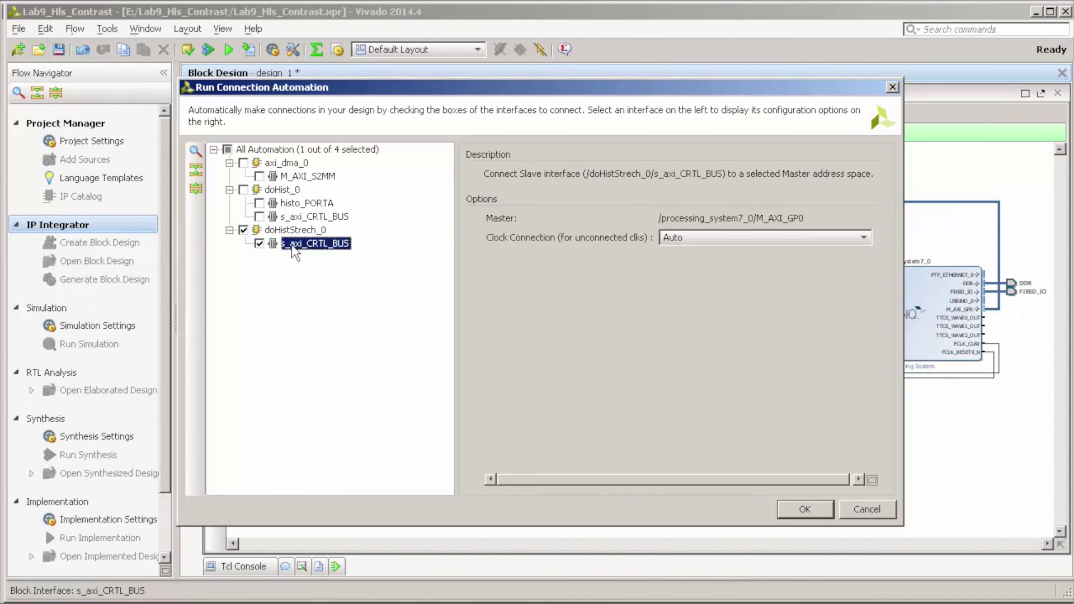
click(804, 509)
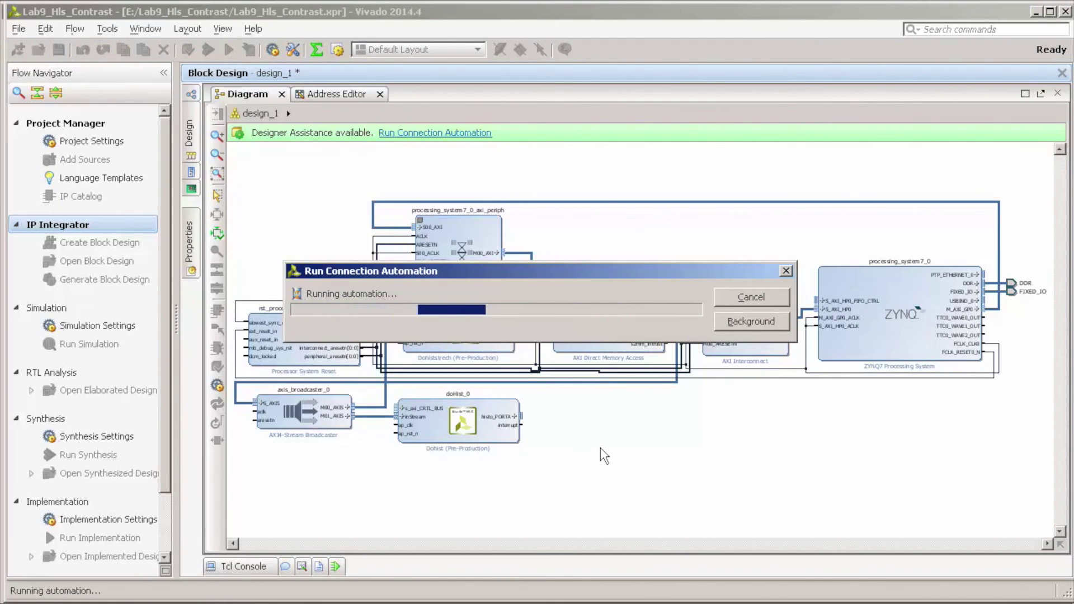
- Run connection automation for doHist_0's s_axi_CRTL_BUS only, leaving histo_PORTA and the DMA's M_AXI_S2MM unselected
click(413, 133)
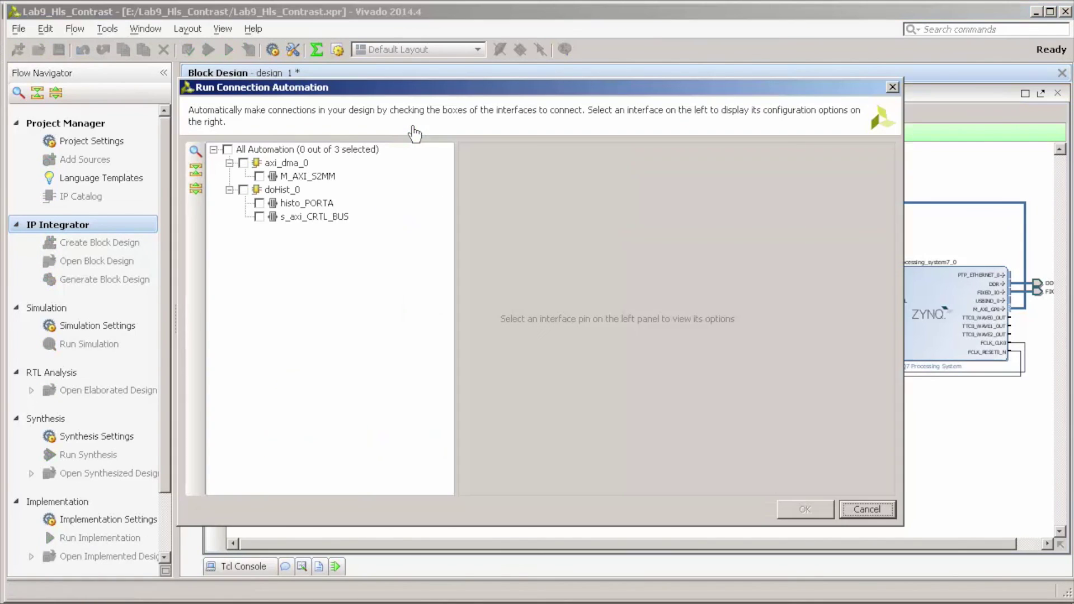
click(259, 217)
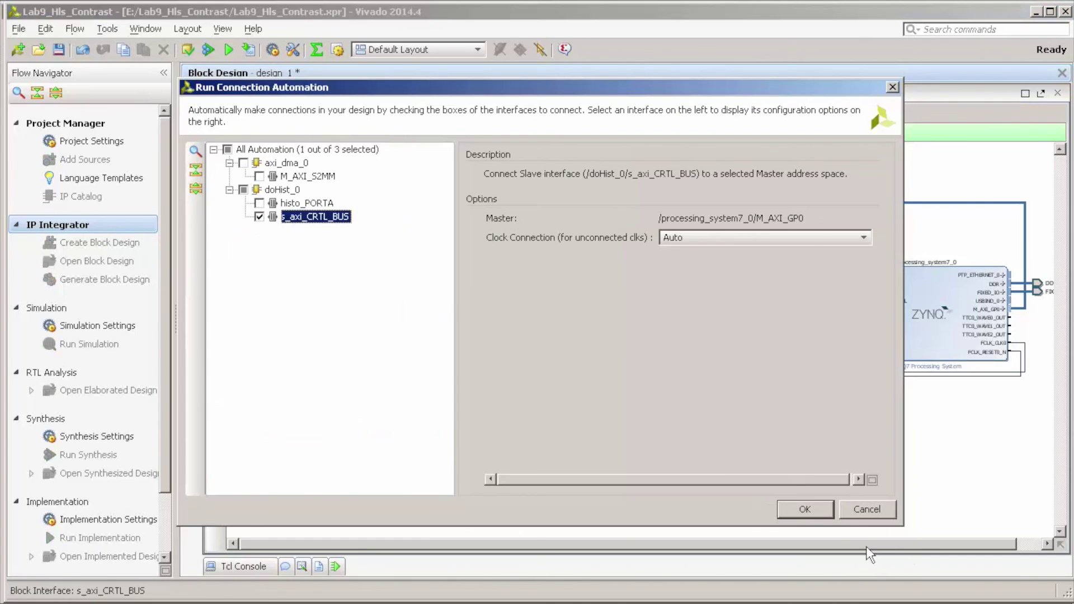
click(811, 513)
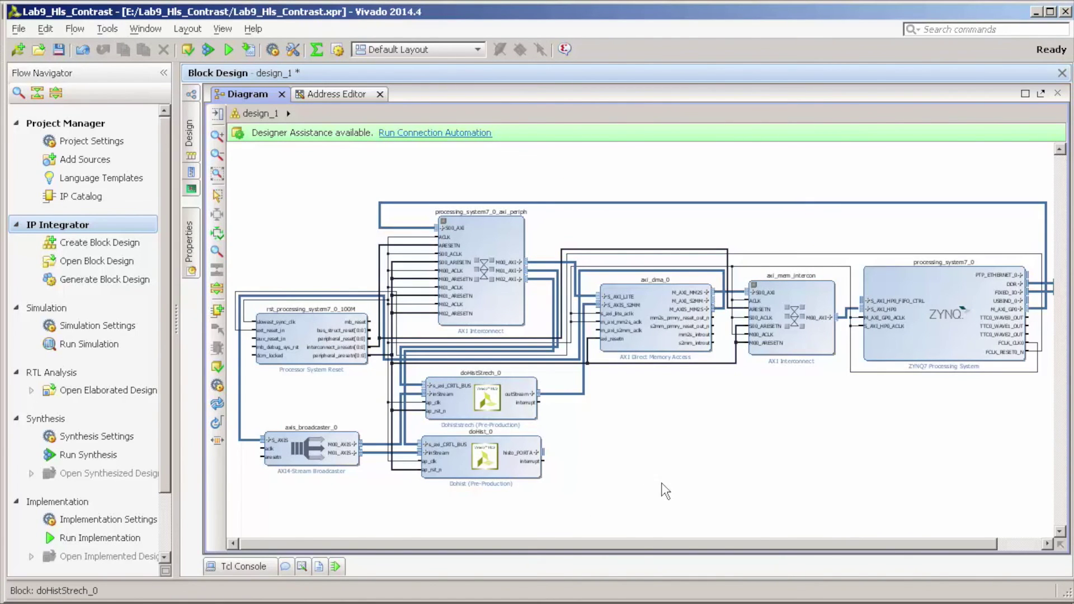
- Run connection automation for axi_dma_0's M_AXI_S2MM, and separately for doHist_0's histo_PORTA with a new block memory generator
click(427, 133)
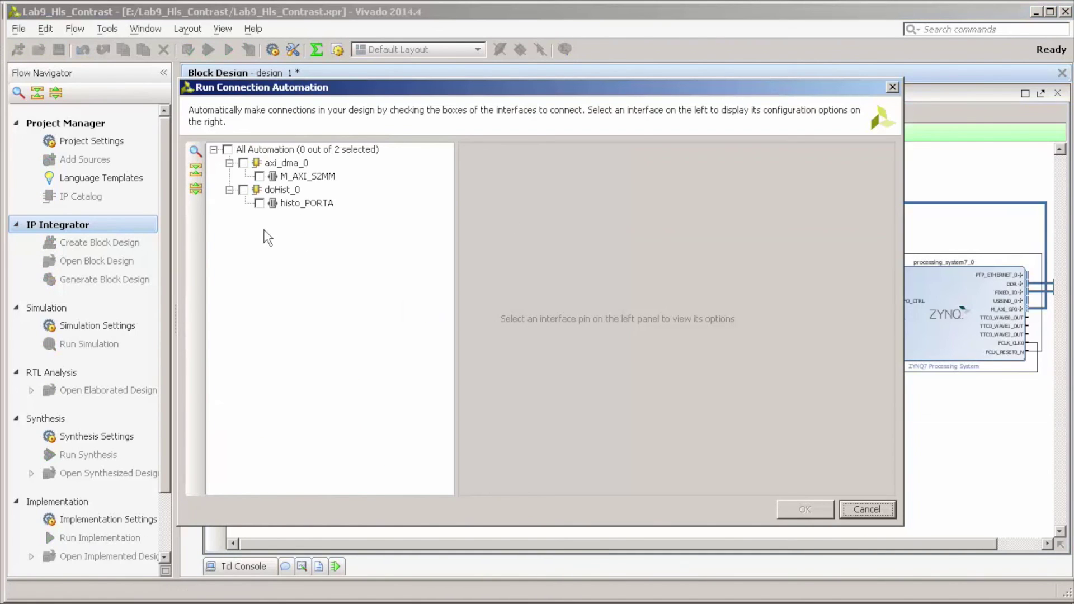
click(244, 164)
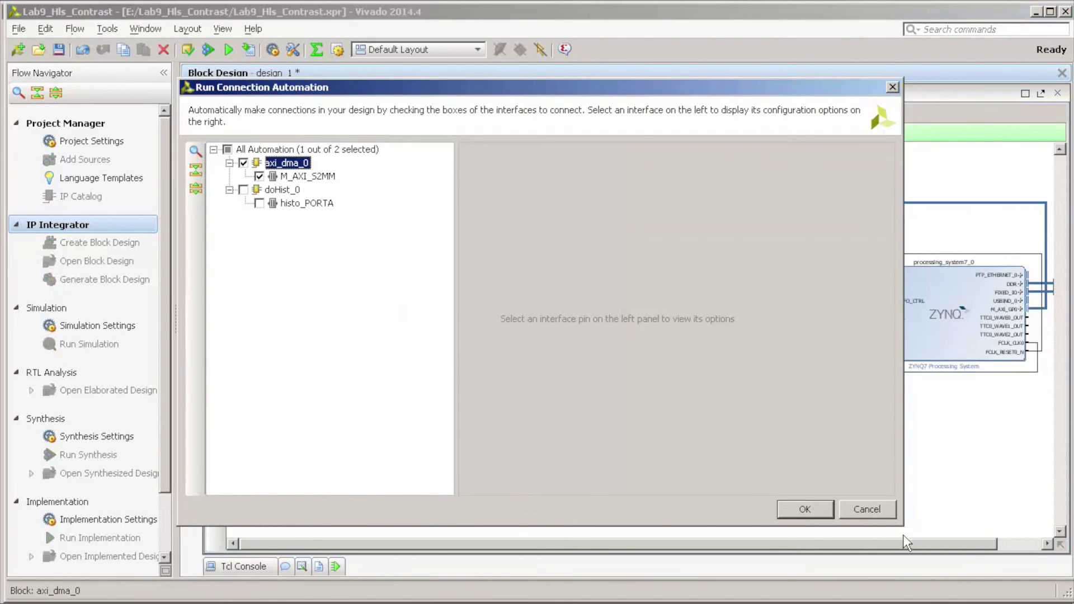
click(803, 510)
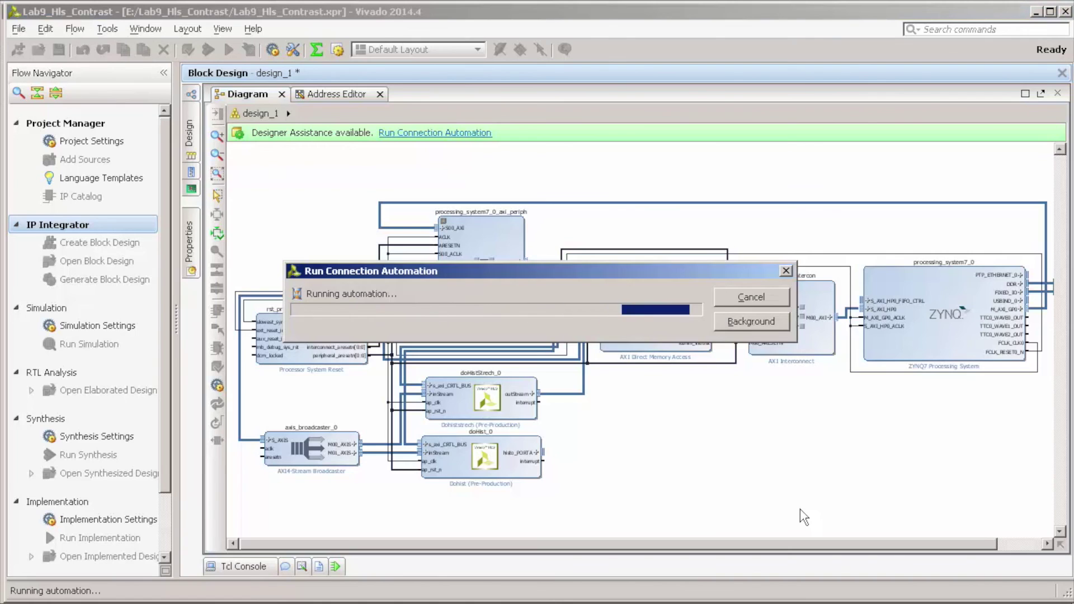
click(446, 133)
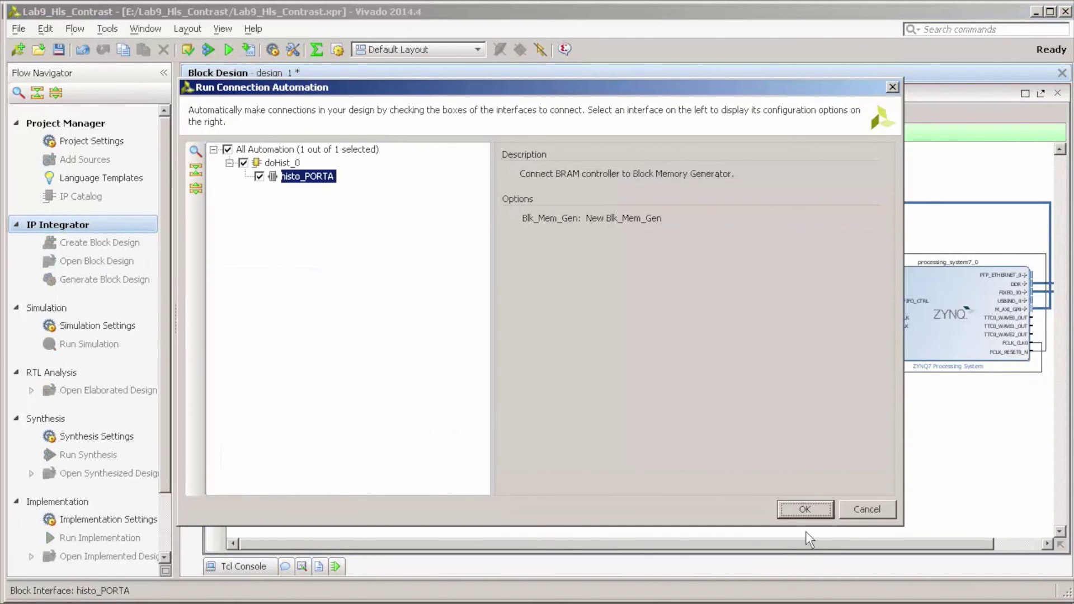
click(805, 510)
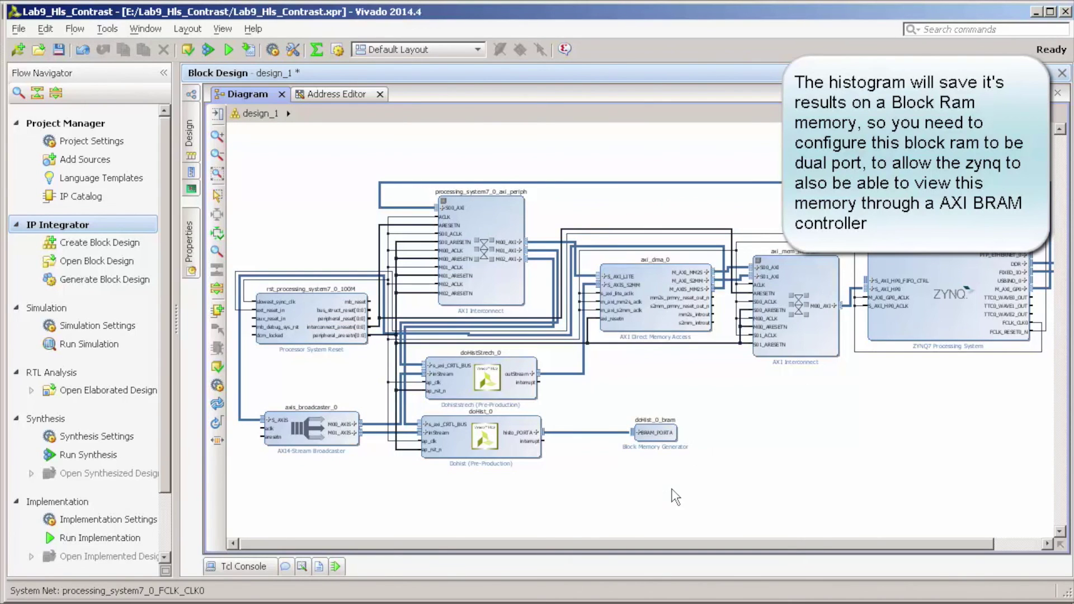
- Set the memory type of the doHist_0_bram block memory generator to True Dual Port RAM
click(659, 435)
double_click(658, 435)
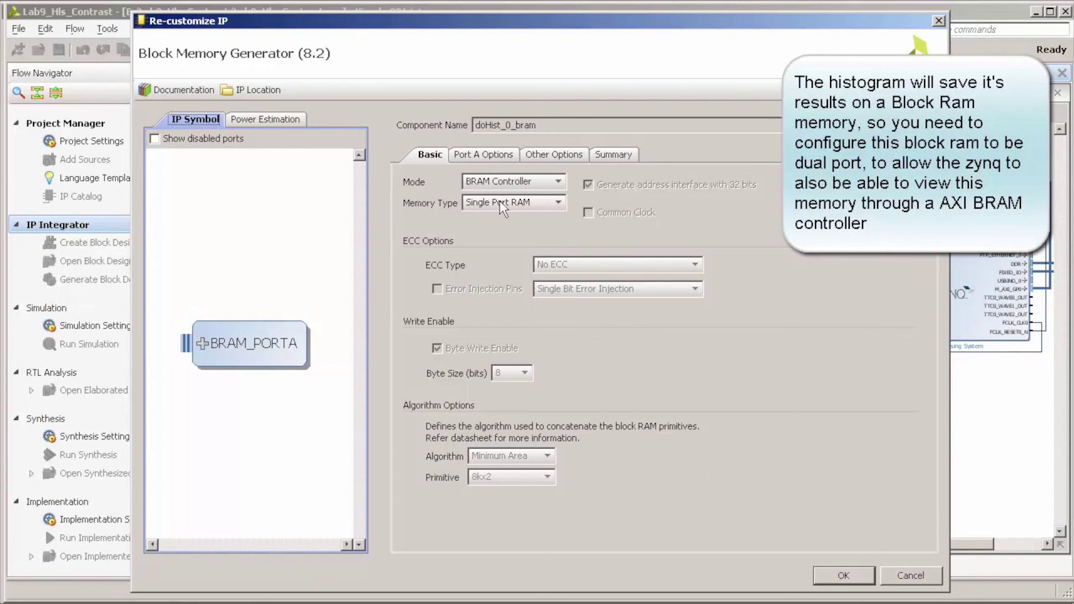
click(499, 200)
click(492, 230)
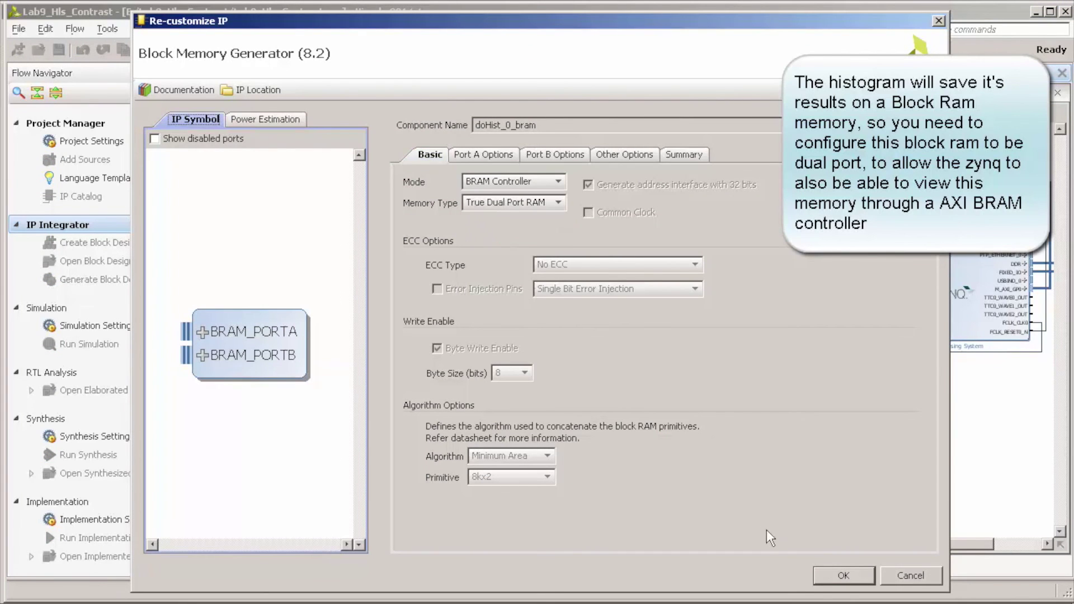
click(838, 575)
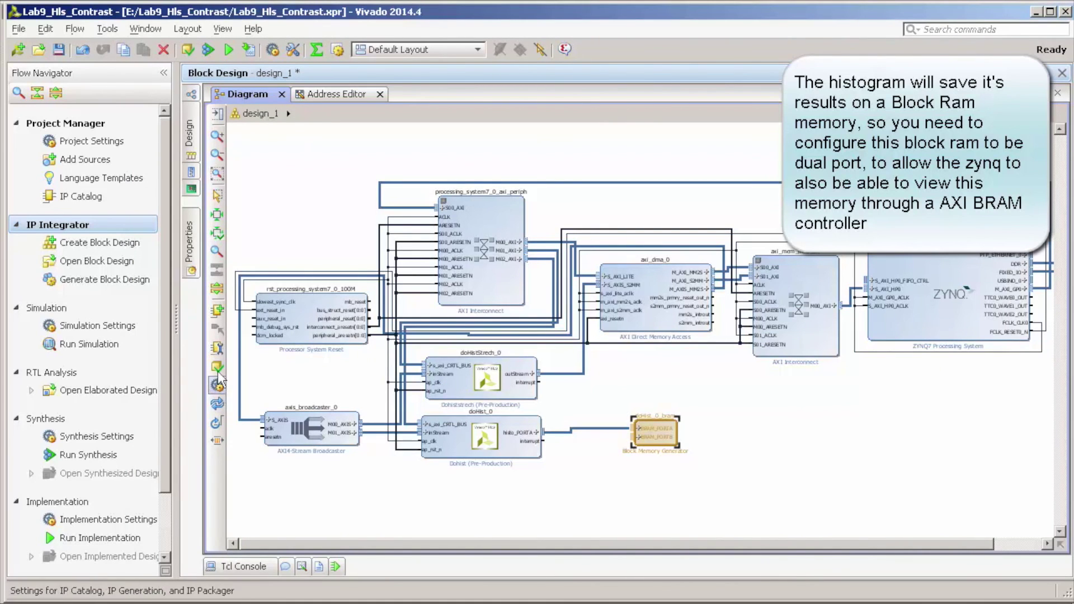
- Search the IP catalog for bram and add an AXI BRAM Controller to the block design
click(217, 310)
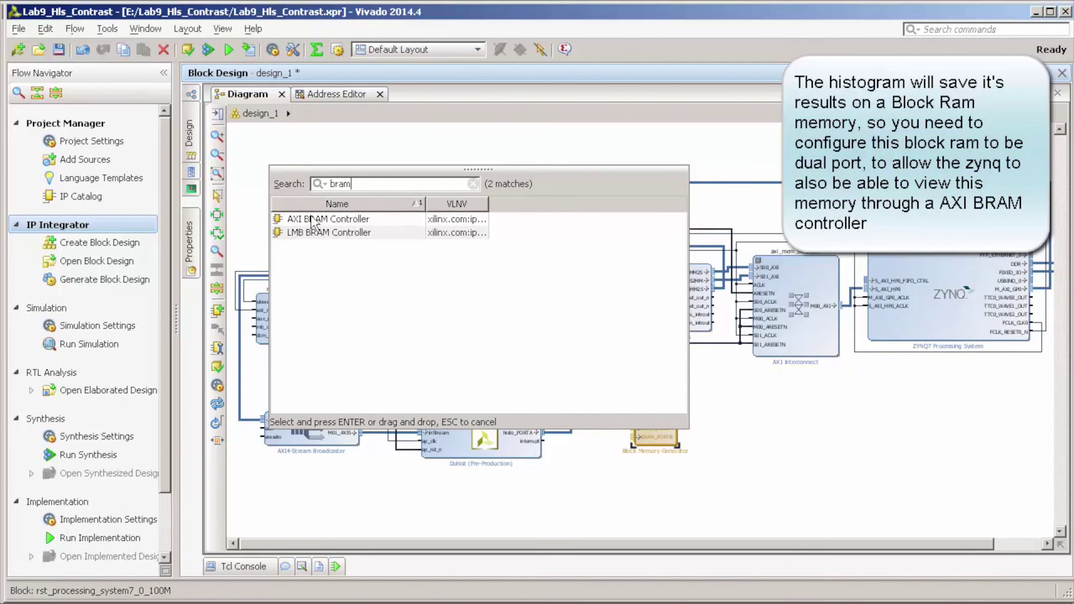
click(312, 220)
double_click(342, 220)
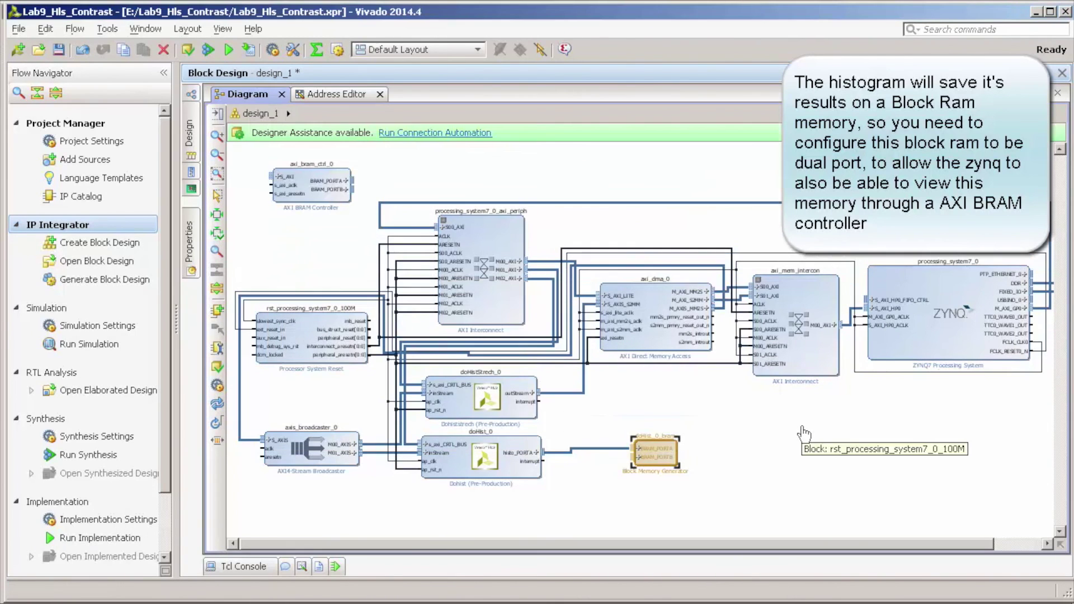
- Set the AXI BRAM Controller's number of BRAM interfaces to 1
click(312, 185)
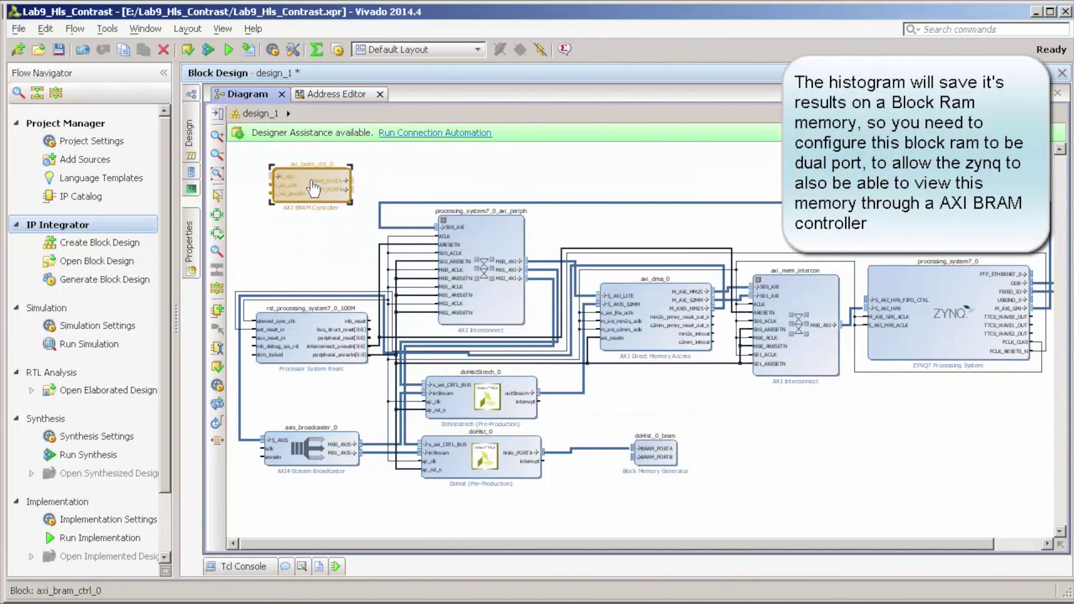
double_click(313, 187)
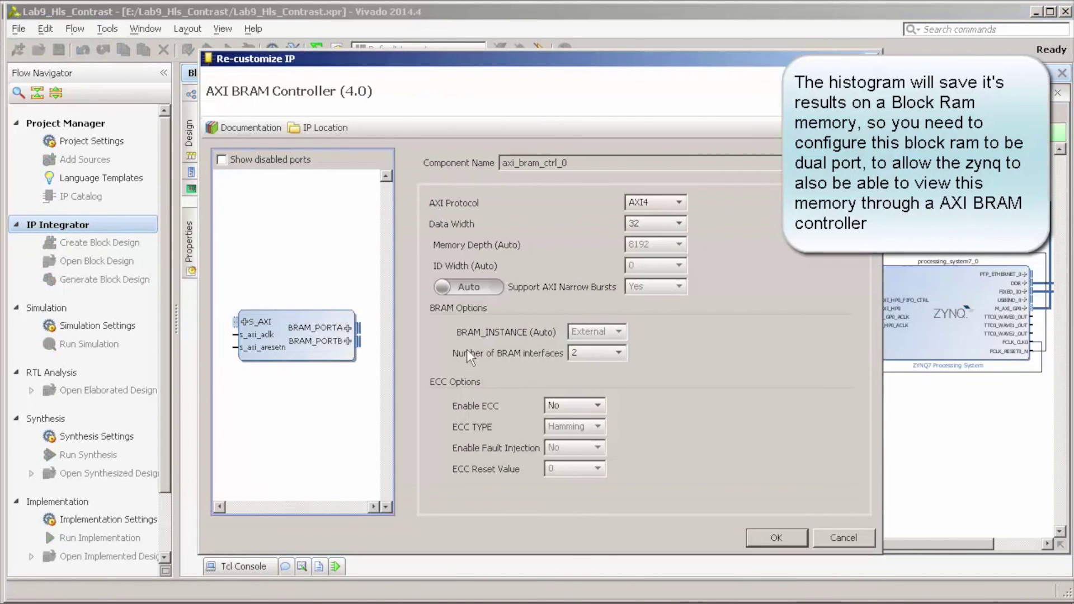
click(592, 353)
click(593, 365)
click(784, 542)
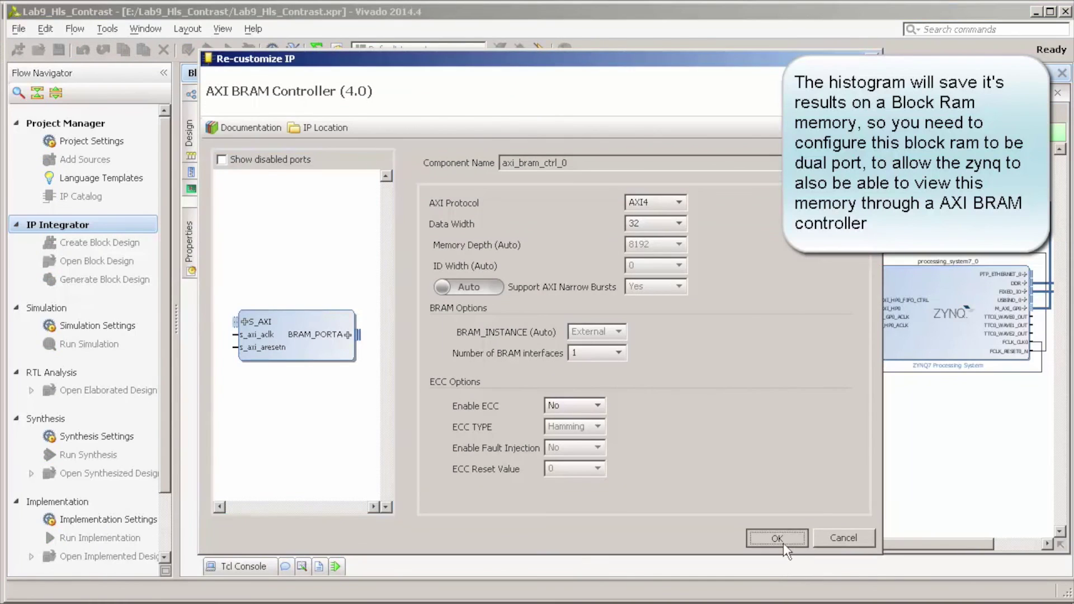
- Connect the BRAM controller's BRAM_PORTA to doHist_0_bram's BRAM_PORTB, and run connection automation for its S_AXI with master /processing_system7_0/M_AXI_GP0
drag(352, 181, 637, 453)
drag(310, 180, 593, 492)
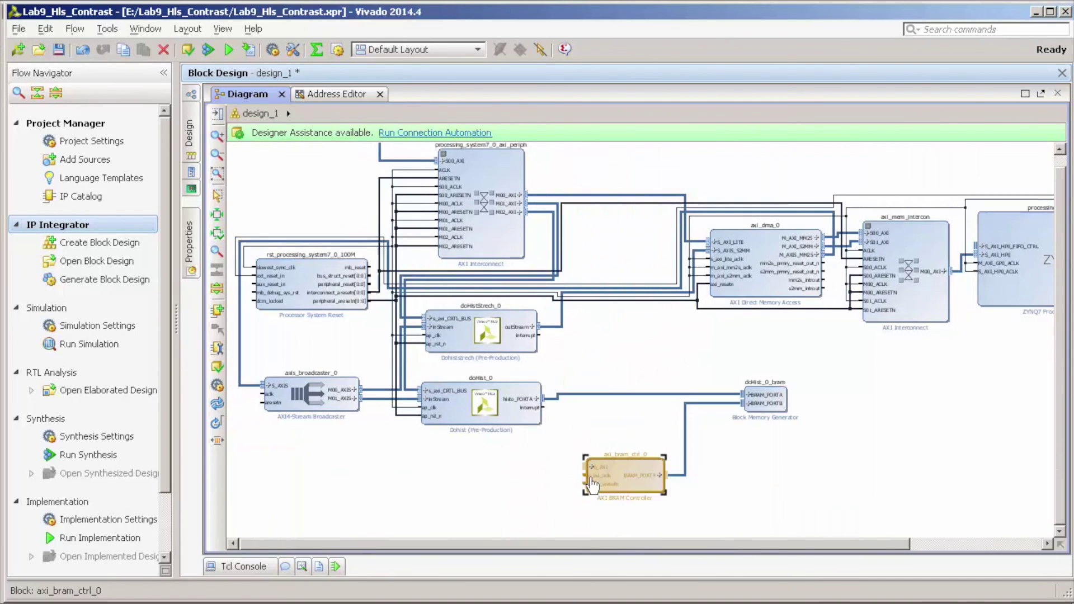
click(402, 134)
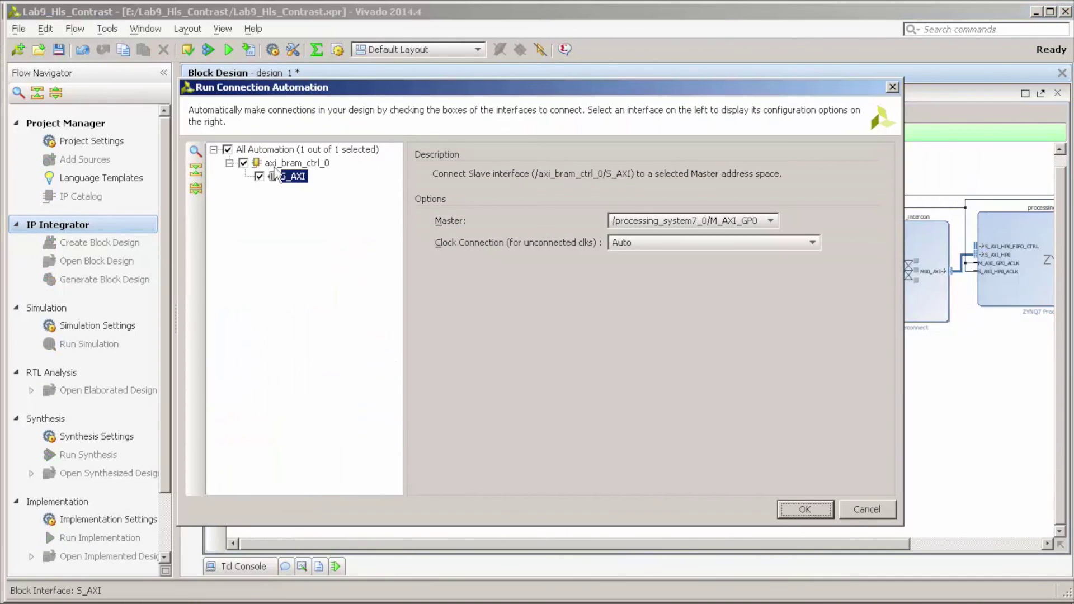
click(798, 505)
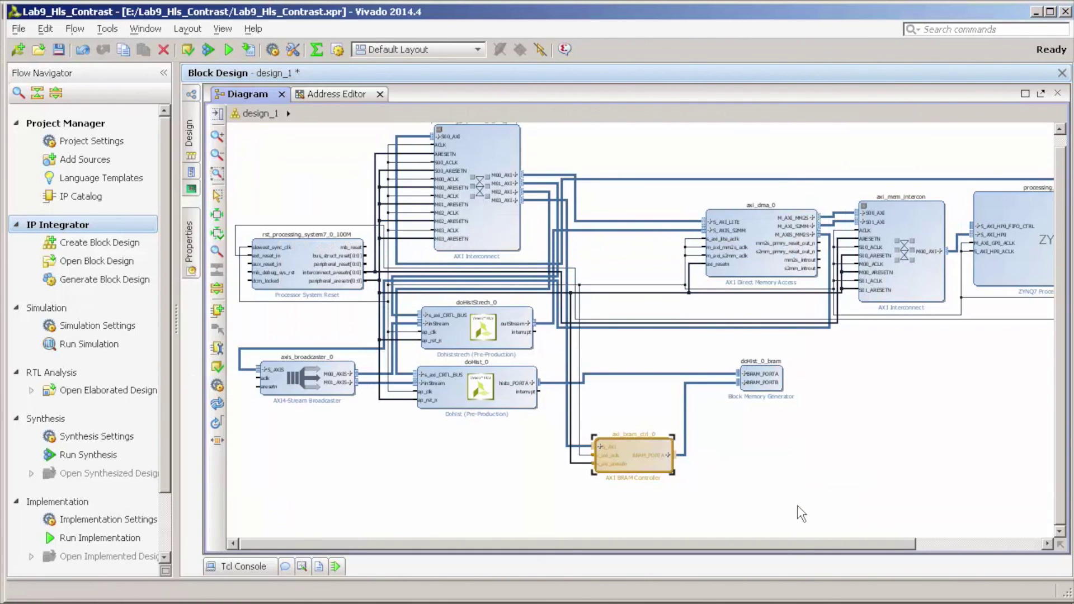
- Regenerate the diagram layout and rearrange the stream broadcaster beside doHist_0 and doHistStrech_0, above the block memory generator
click(217, 404)
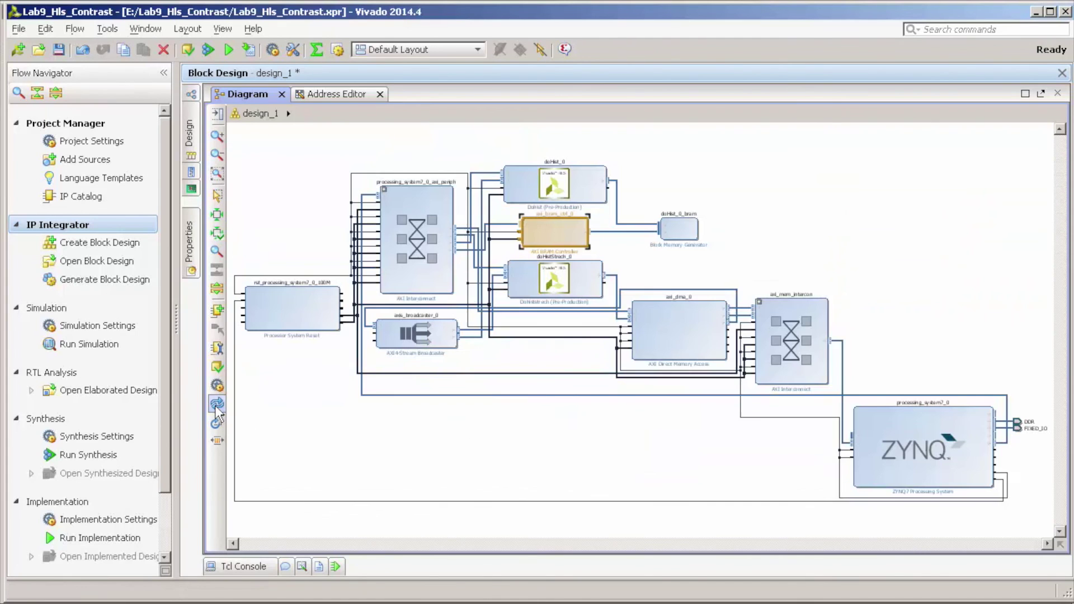
click(626, 253)
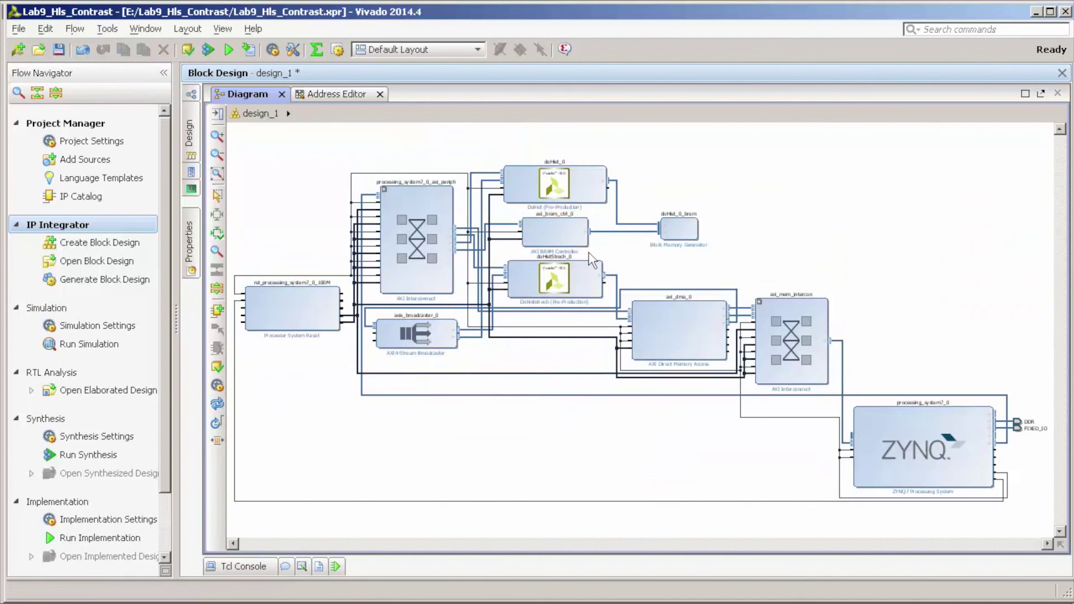
scroll(785, 348, up, 2)
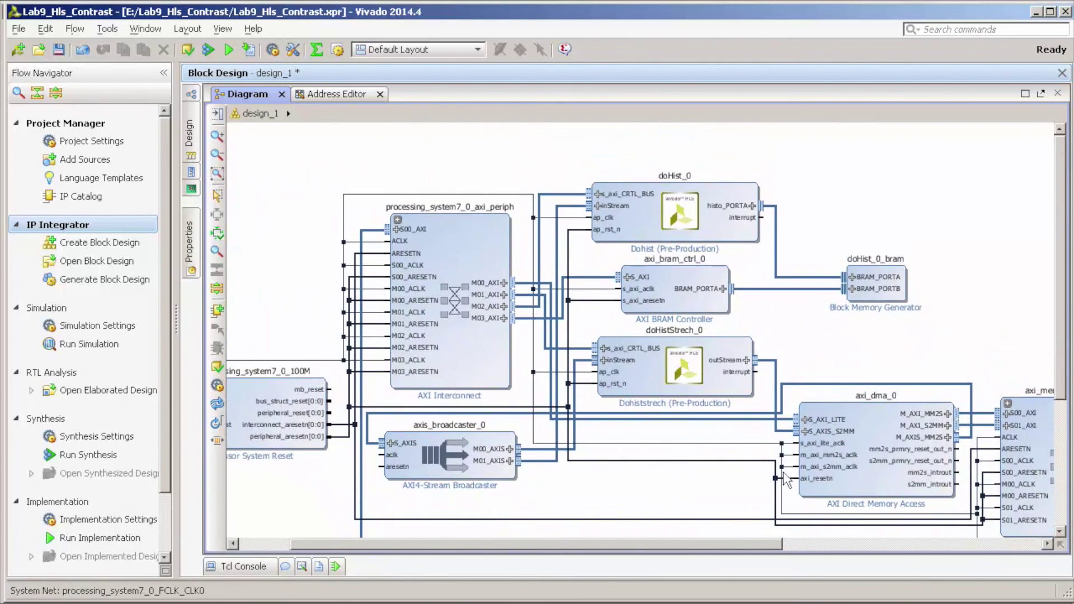
drag(453, 470, 881, 235)
drag(642, 215, 1000, 158)
drag(595, 462, 419, 254)
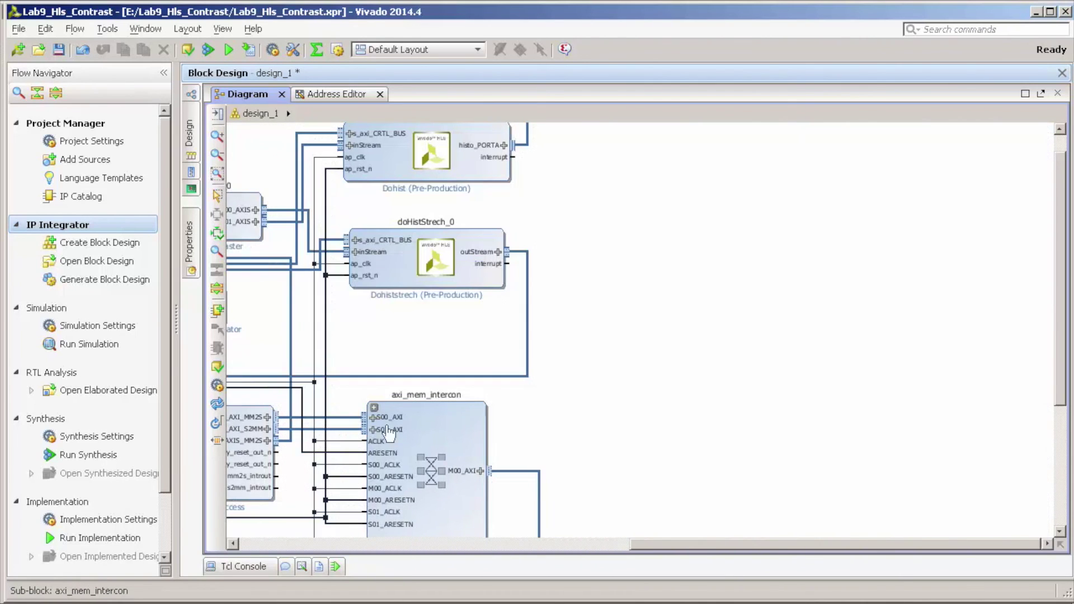
drag(608, 409, 1028, 418)
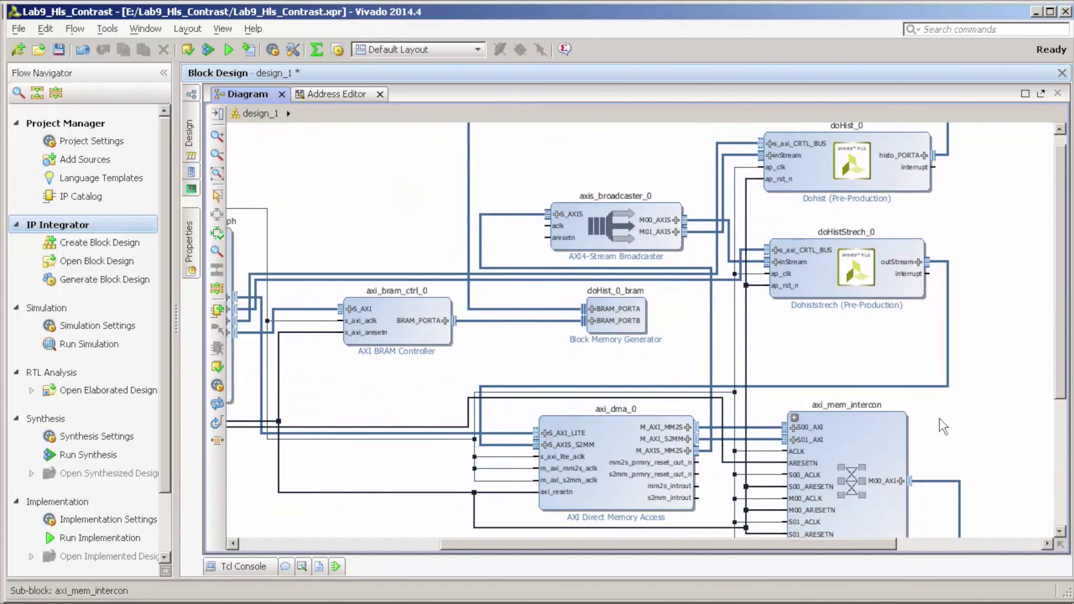
- Trace the stream path by highlighting the nets on the DMA's S_AXIS_S2MM, M_AXIS_MM2S and doHistStrech_0's outStream
click(512, 446)
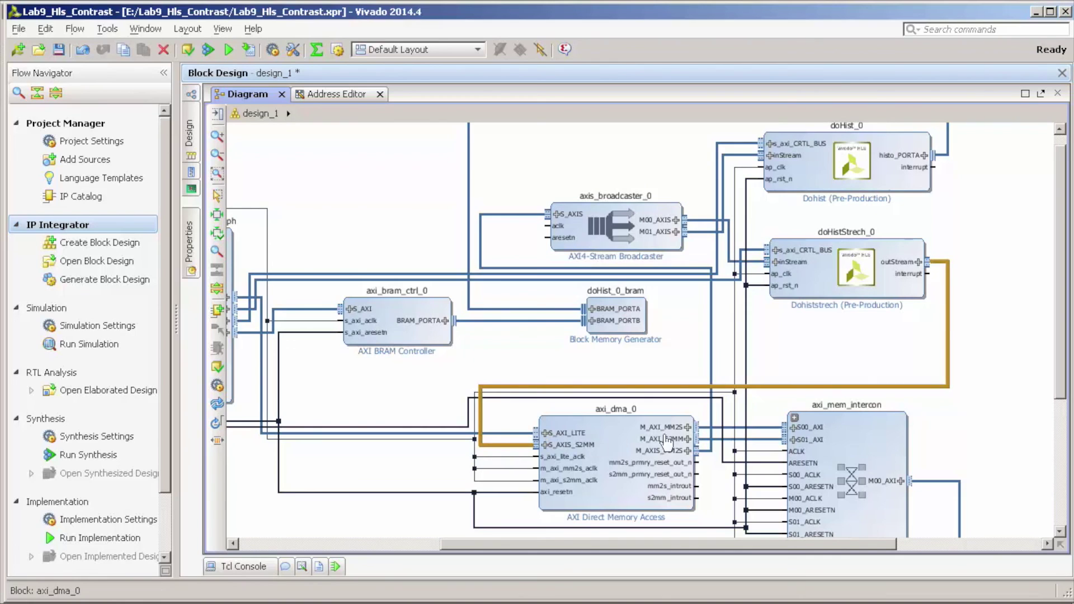
click(710, 447)
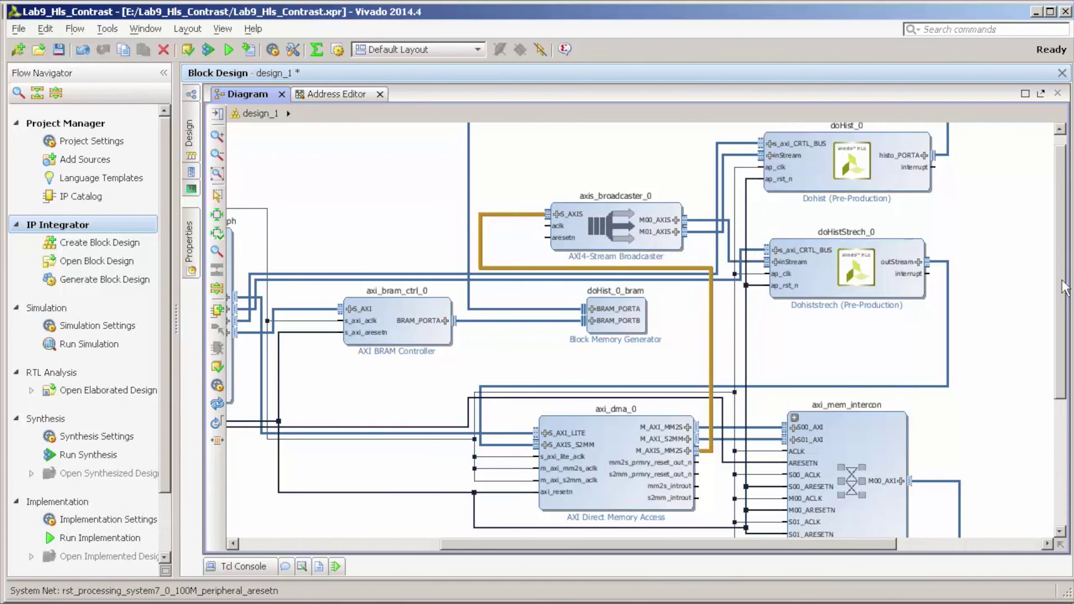
scroll(1060, 285, up, 1)
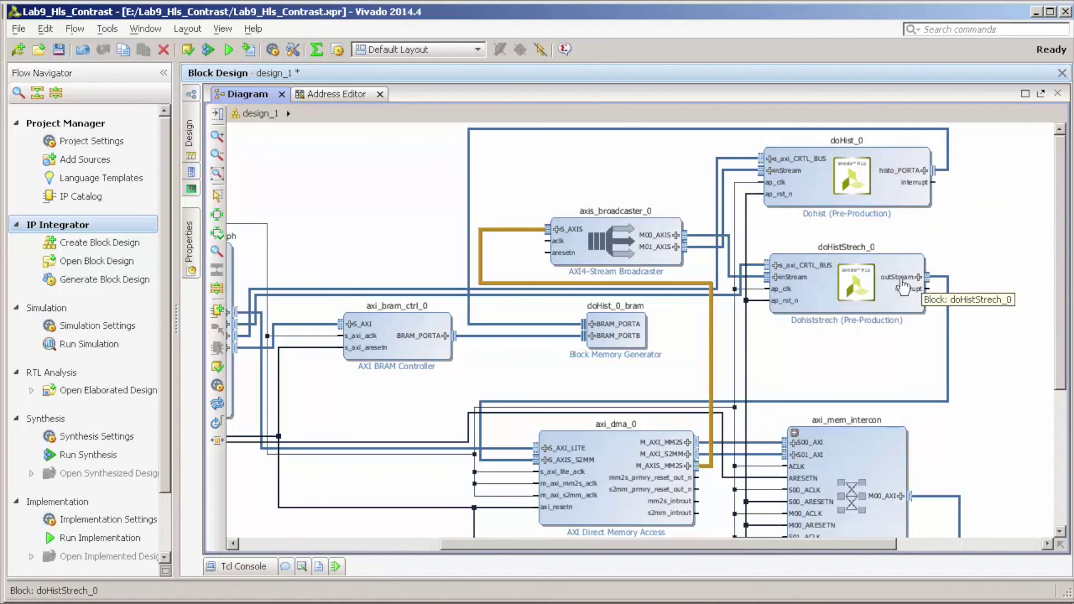
click(941, 401)
drag(1062, 327, 1063, 355)
click(1018, 365)
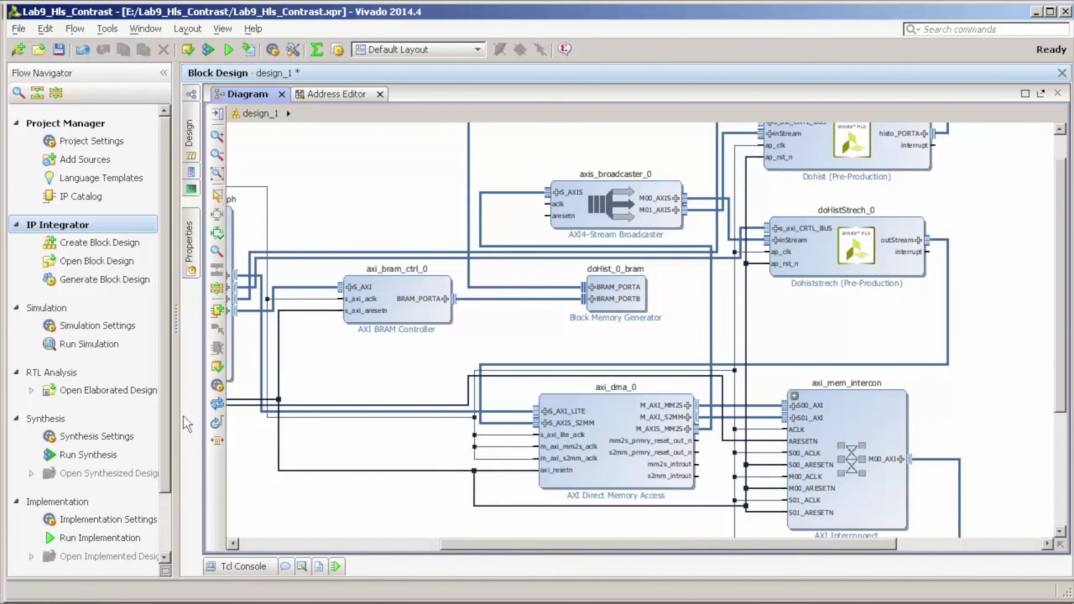
- Validate the block design and dismiss the validation report
click(217, 367)
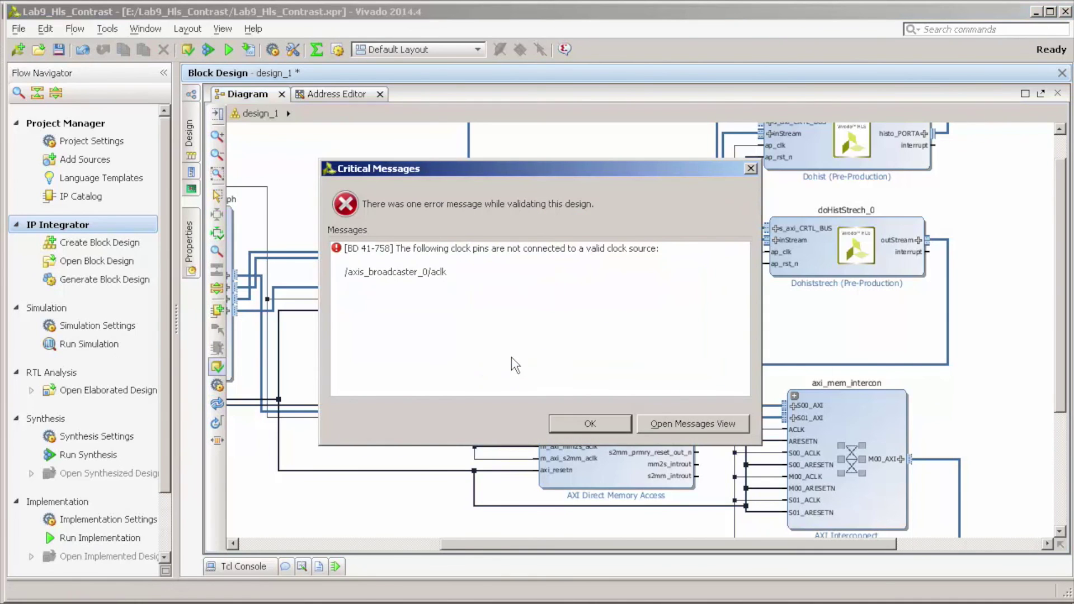
click(585, 423)
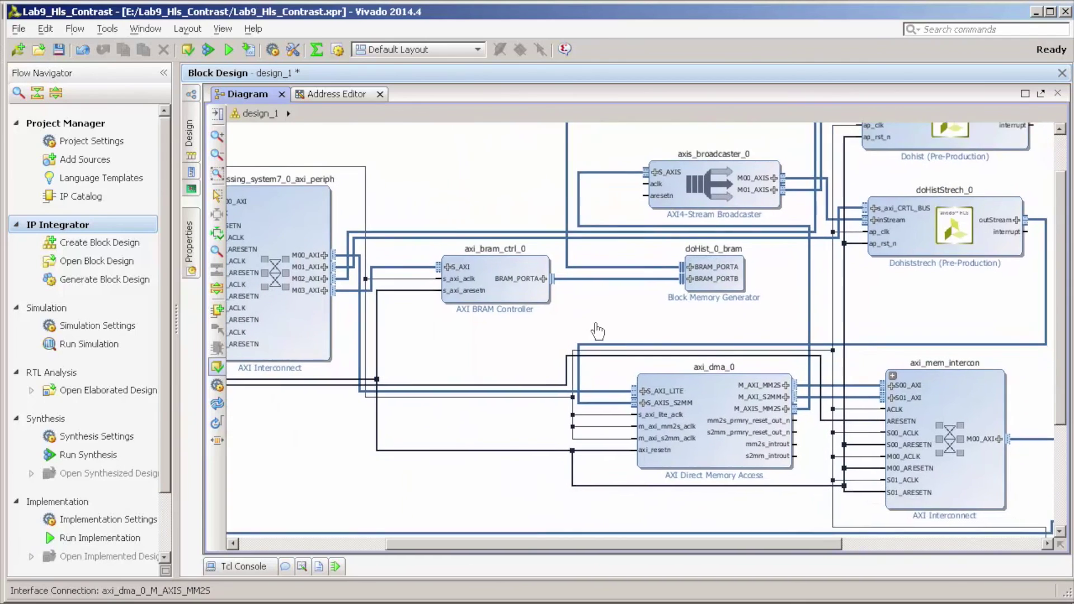
- Connect axis_broadcaster_0's aclk to the FCLK_CLK0 clock net and its aresetn to the cores' ap_rst_n reset net, and validate the design again
drag(597, 331, 639, 366)
click(875, 324)
drag(692, 217, 876, 311)
drag(877, 312, 877, 312)
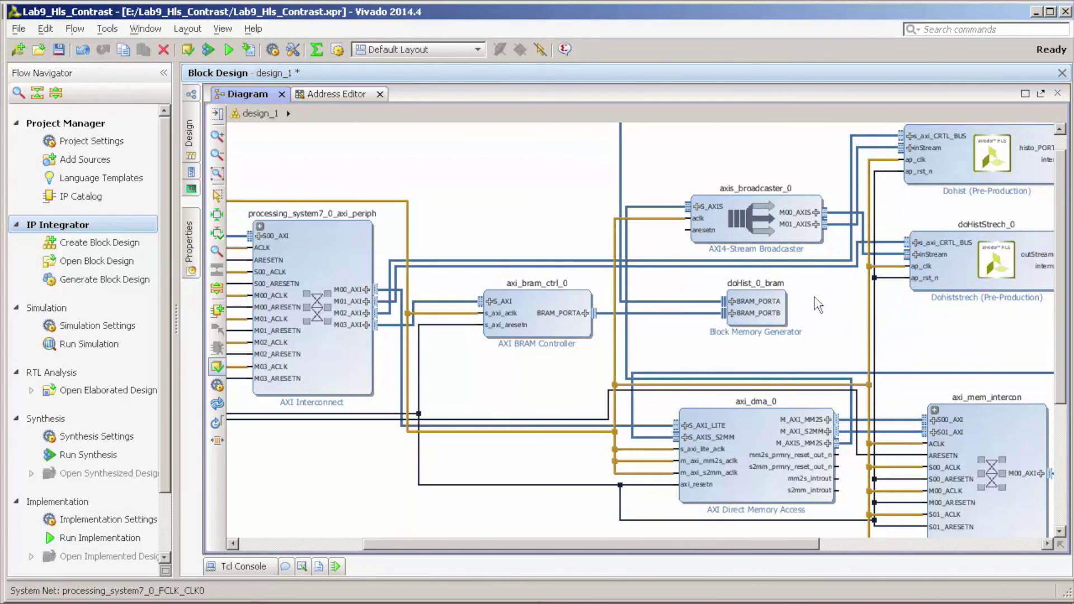
drag(689, 225, 880, 322)
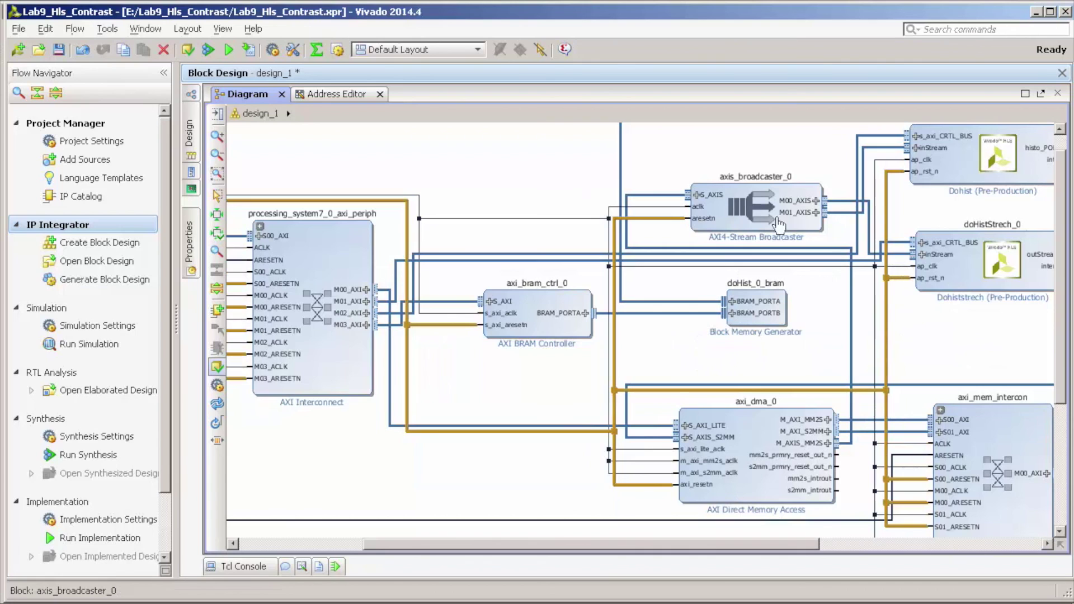
click(217, 366)
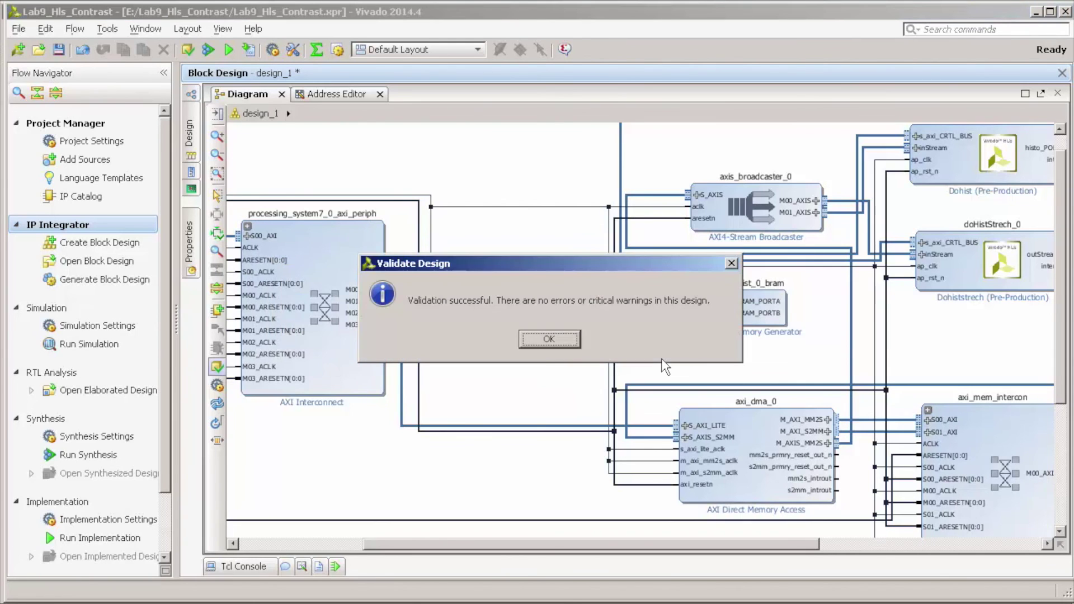
click(549, 339)
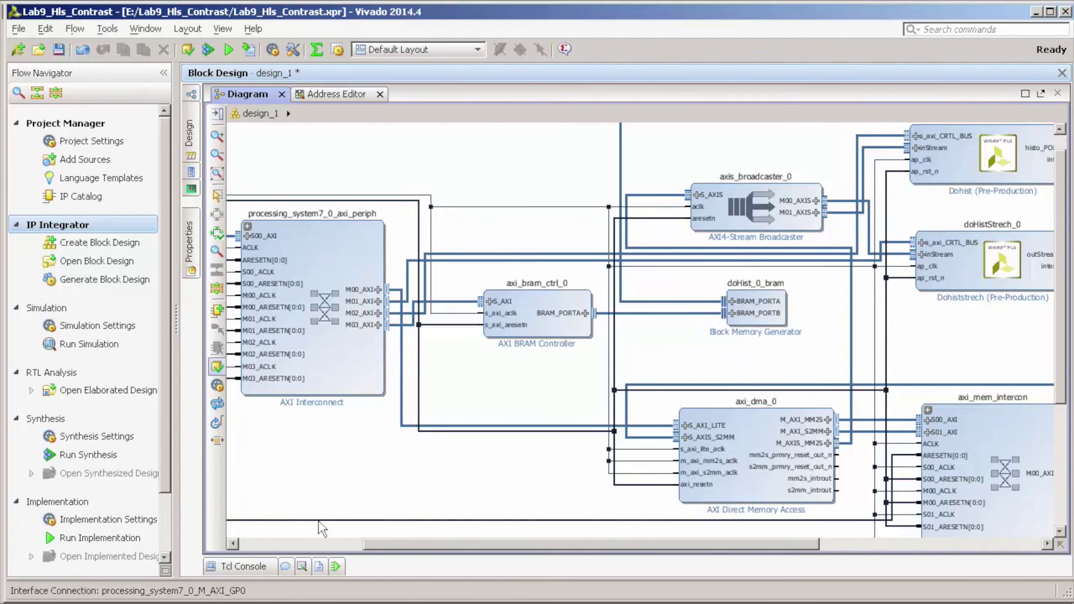
- Search the IP catalog for axi timer and add an AXI Timer to the block design
click(218, 310)
text(axi timer)
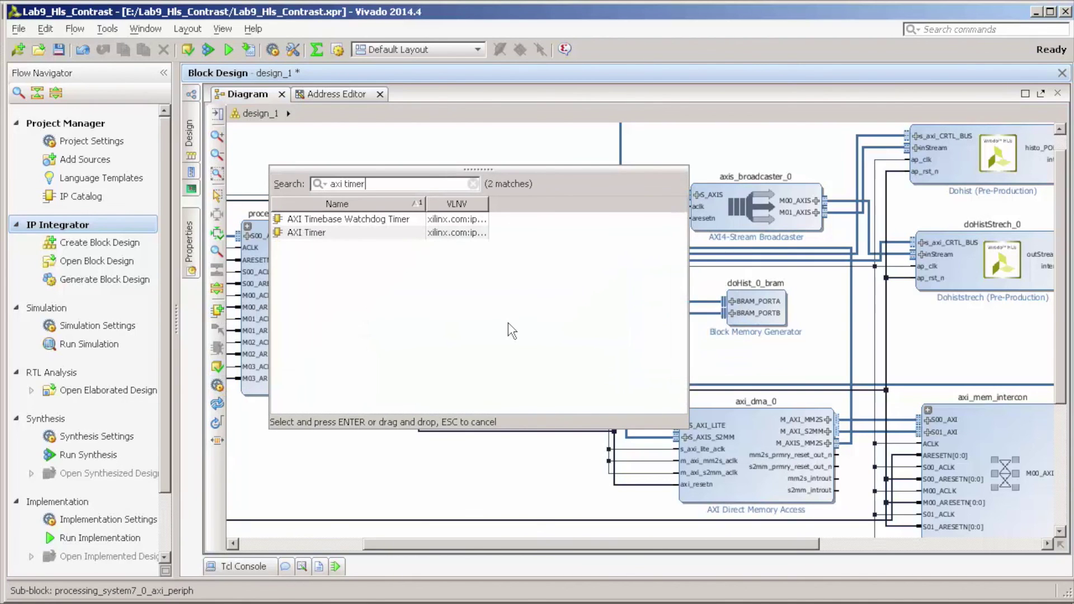
click(309, 233)
key(Return)
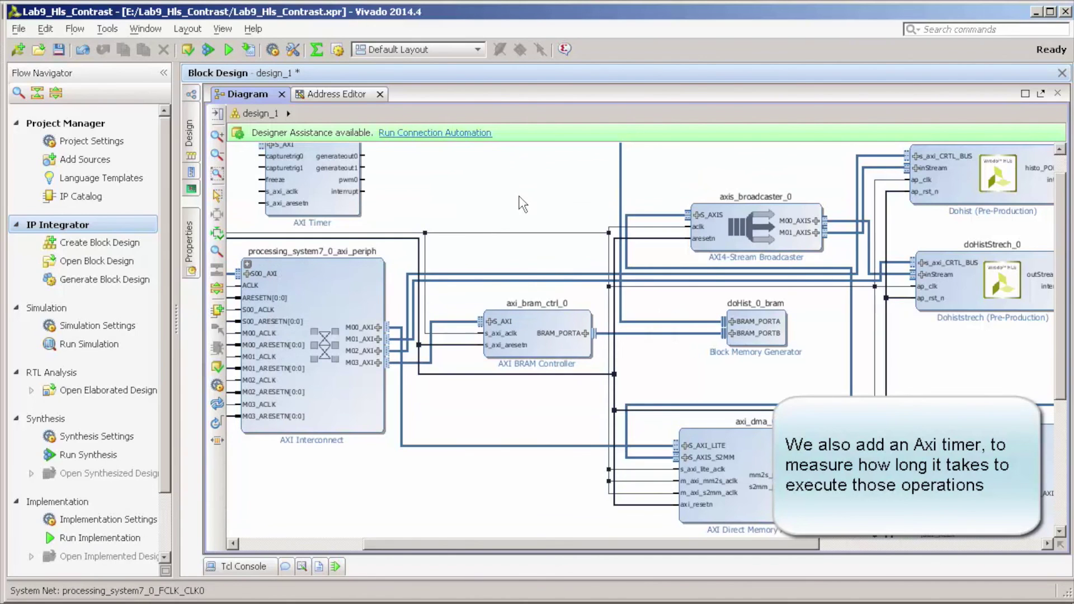
- Re-customize axi_timer_0 with 64-bit mode enabled
click(317, 200)
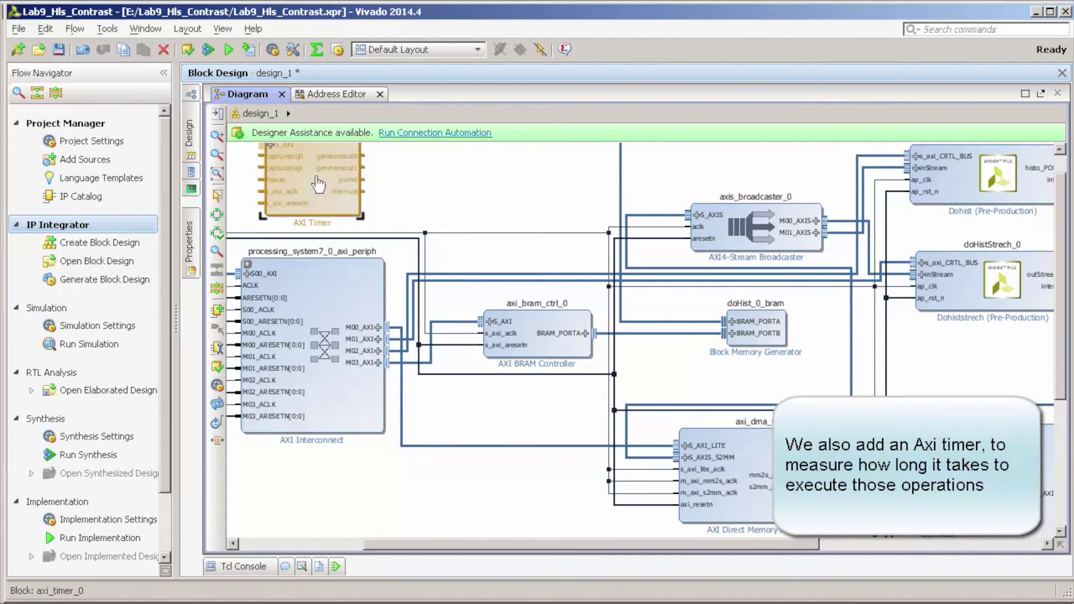
double_click(317, 183)
click(507, 246)
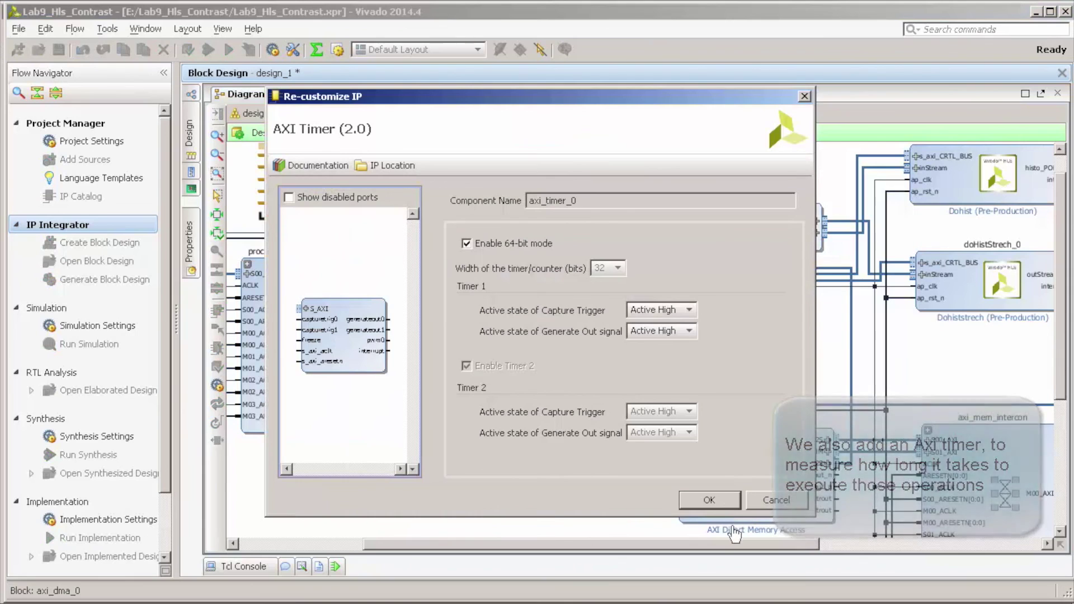
click(709, 499)
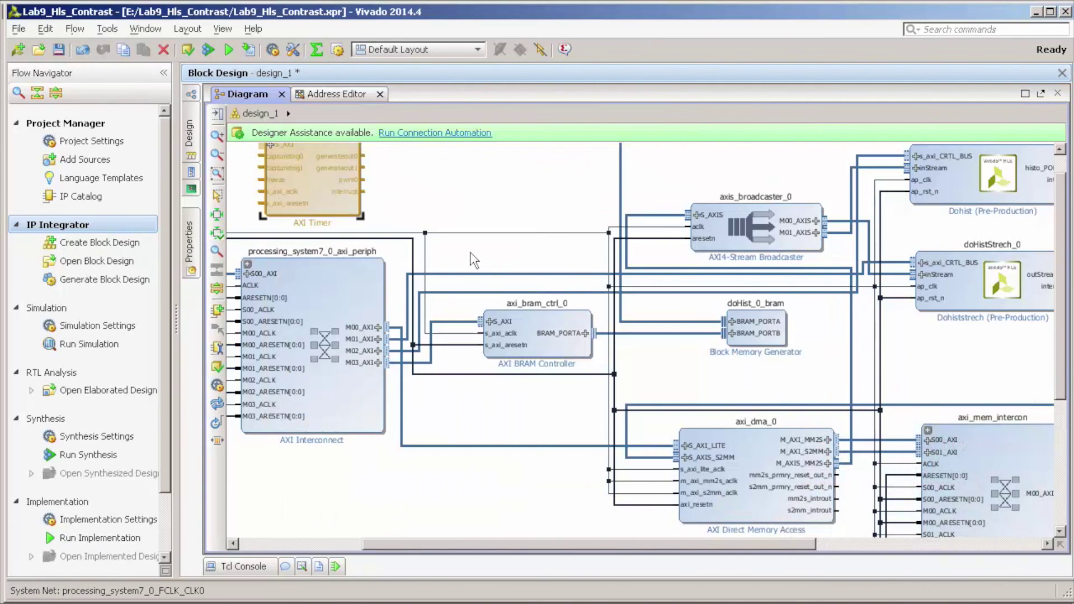
- Run connection automation for the AXI Timer's S_AXI interface and regenerate the block diagram layout
click(422, 134)
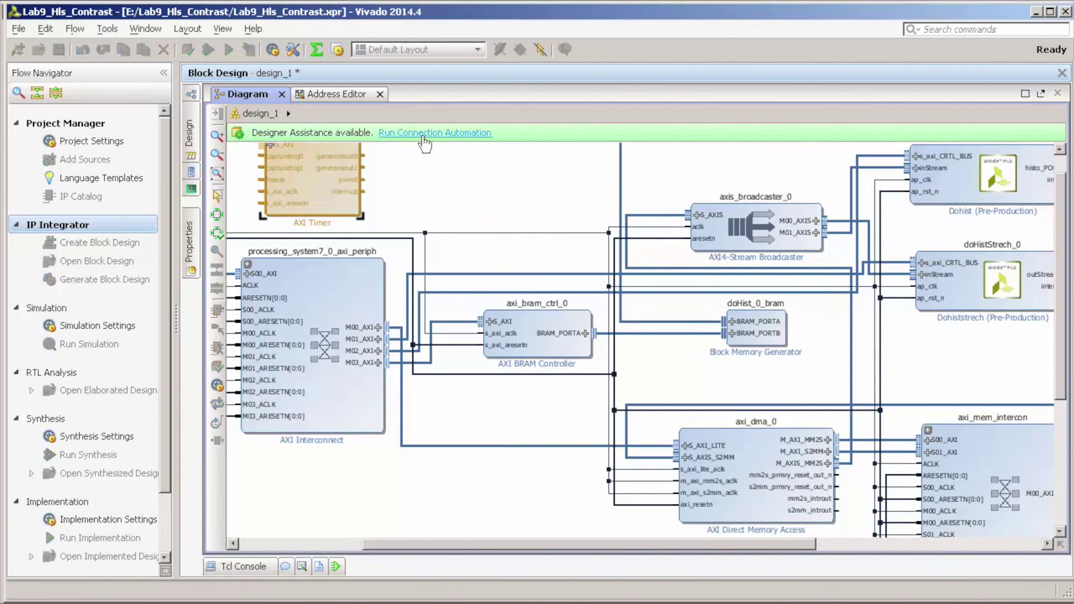
click(788, 508)
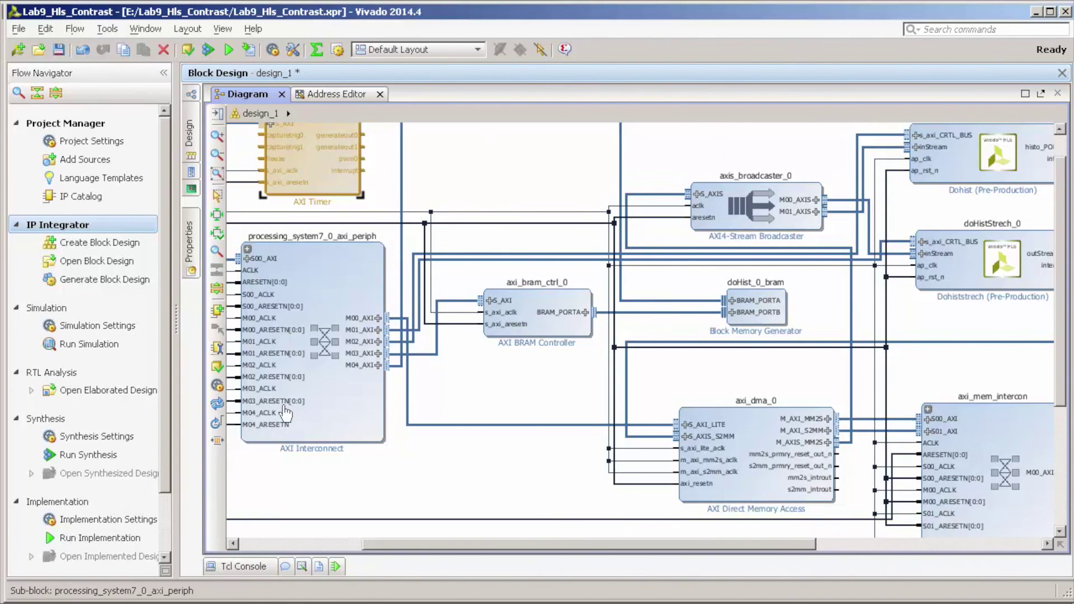
click(216, 403)
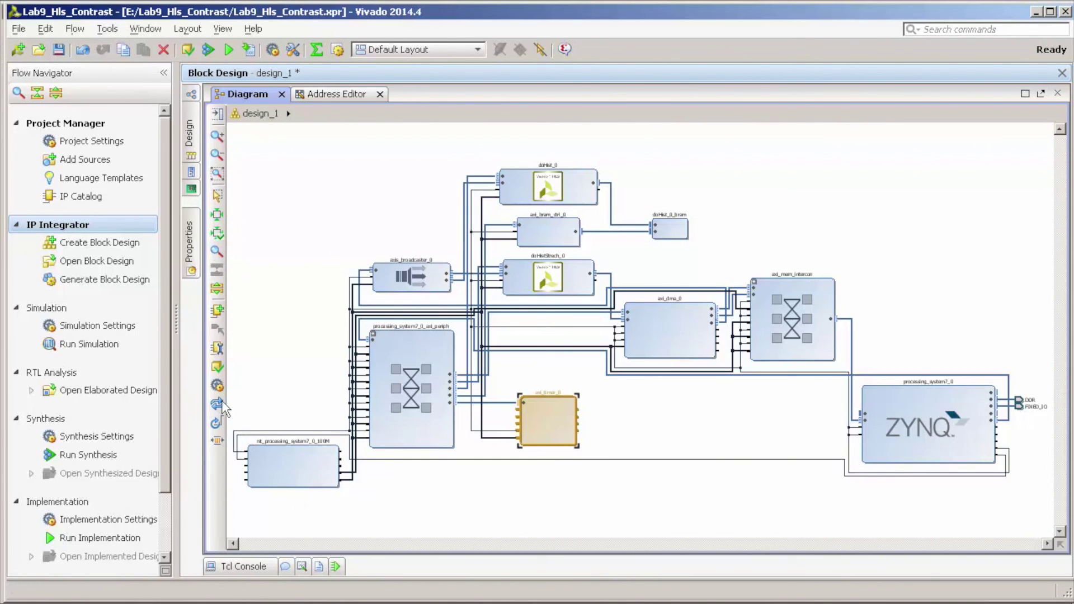
- Validate the block design with the AXI Timer connected and dismiss the validation report
click(216, 368)
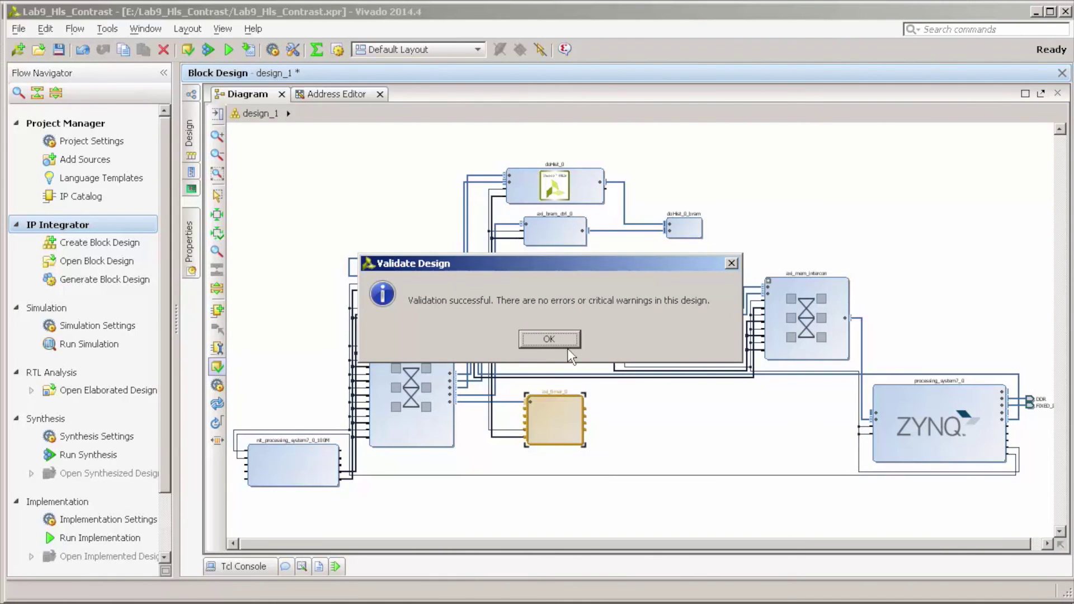
click(561, 342)
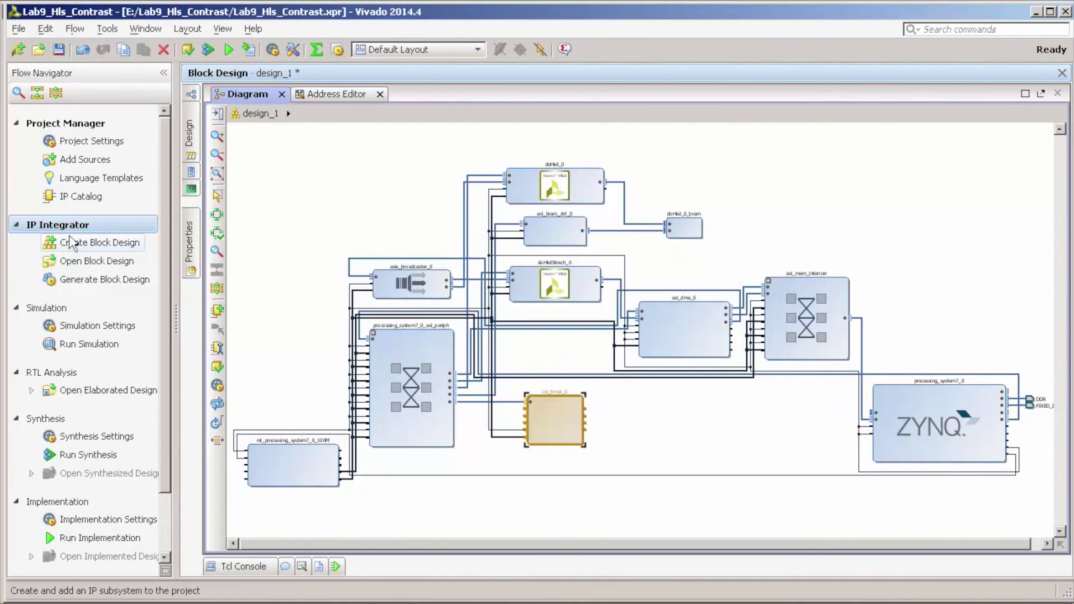
- Create an HDL wrapper for the design_1 block design from the project's design sources
double_click(260, 92)
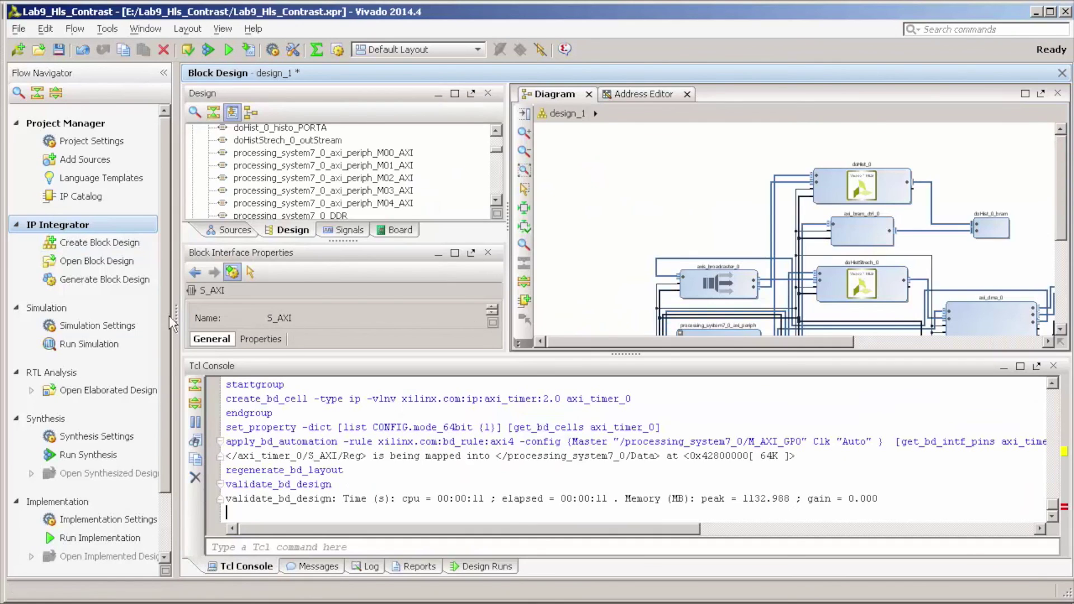
click(233, 231)
click(233, 146)
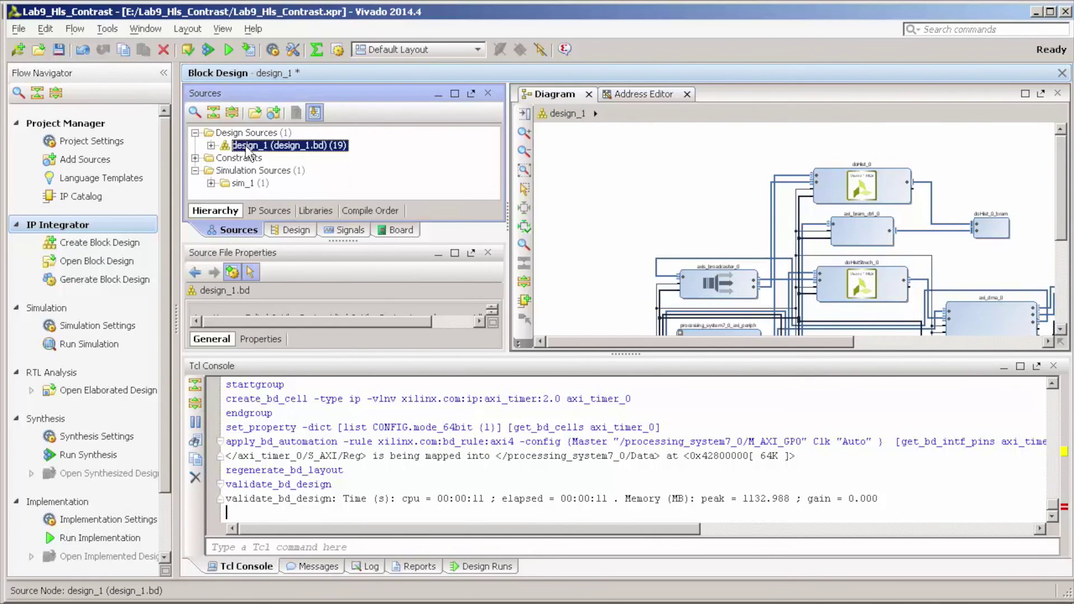
right_click(232, 146)
click(316, 190)
click(655, 380)
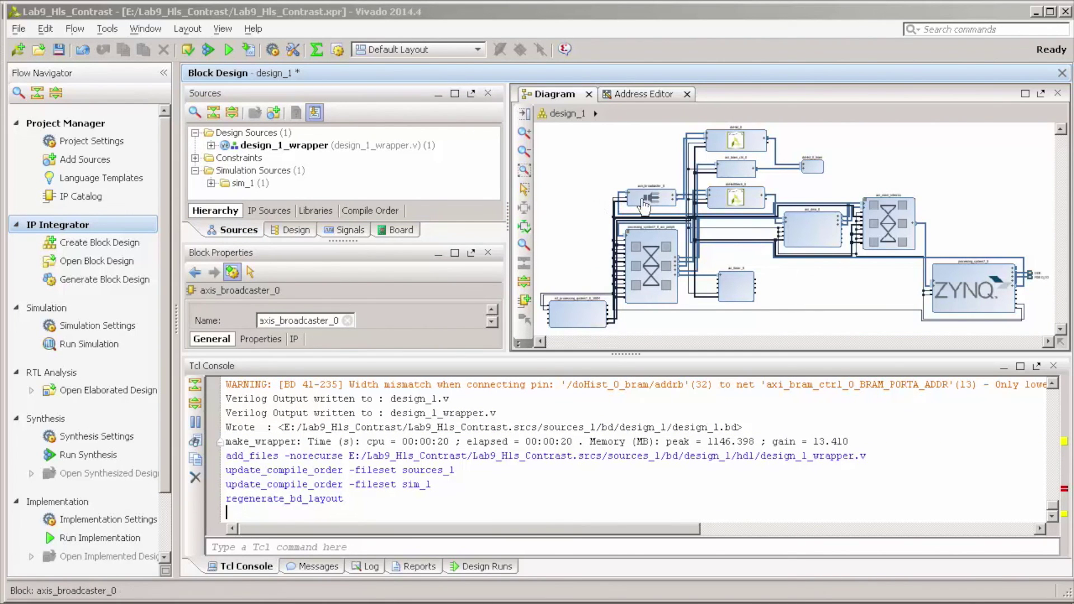
- Review the block diagram at full size, restore the normal pane arrangement and save the block design
double_click(571, 99)
scroll(369, 306, up, 3)
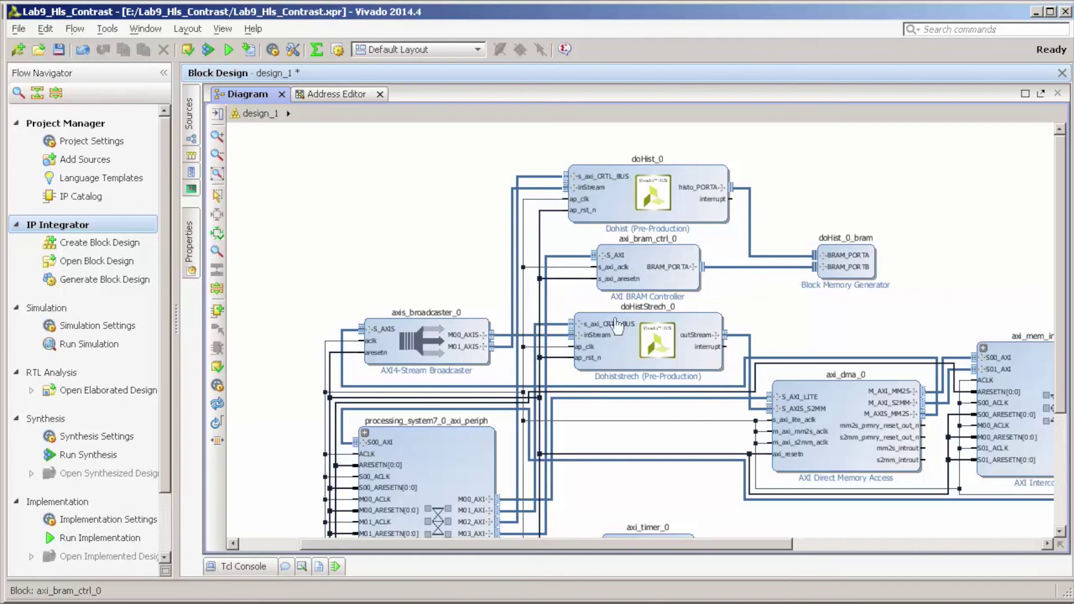
double_click(267, 95)
click(60, 51)
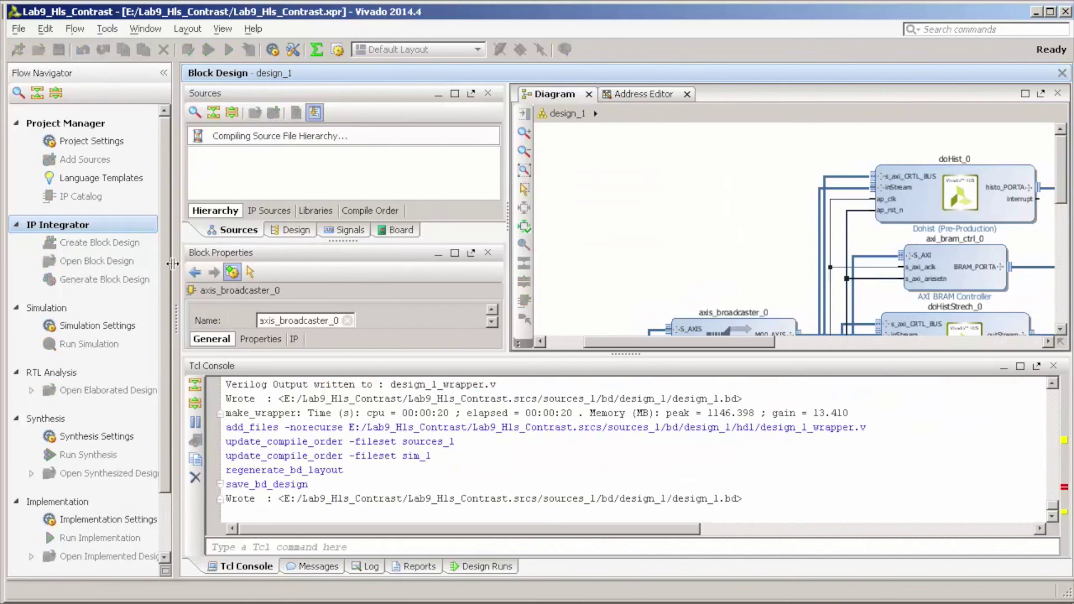
- Generate the bitstream, allowing synthesis and implementation to run first, and dismiss the completion dialog without opening any result
scroll(164, 365, down, 3)
click(106, 549)
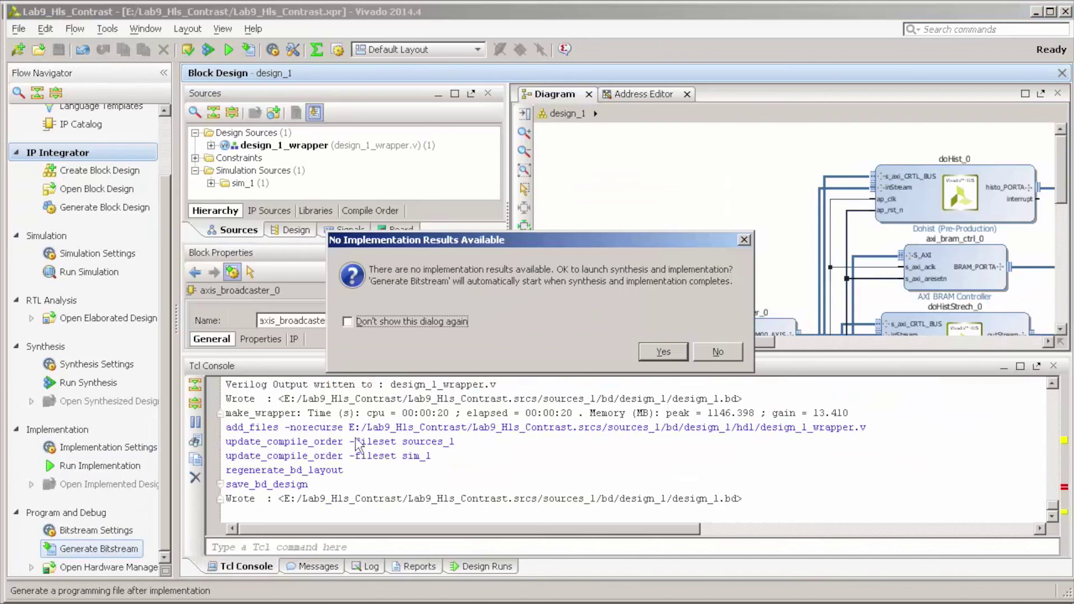
click(655, 354)
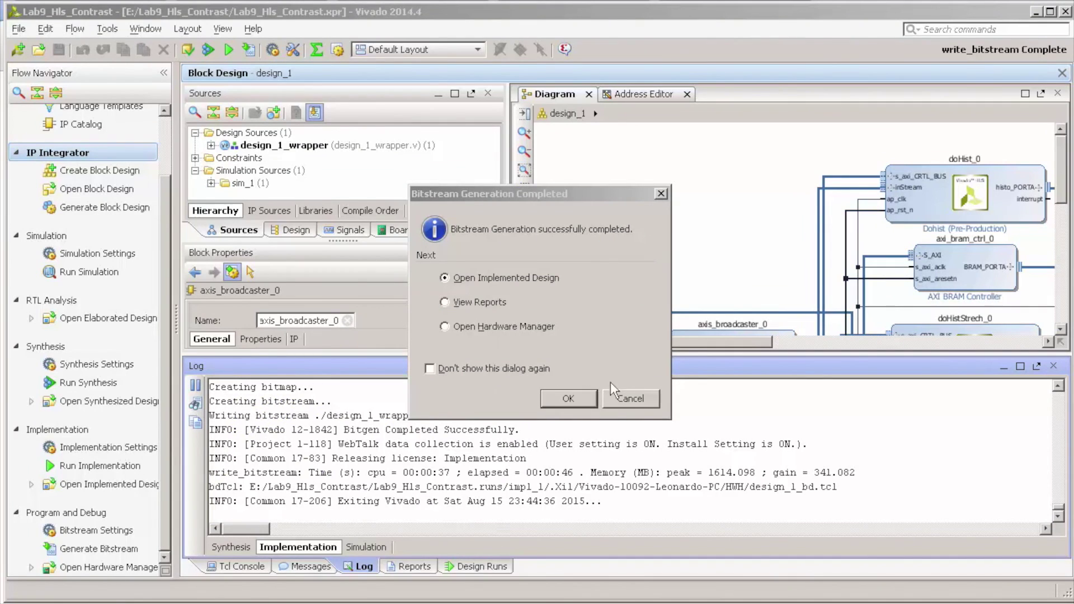
click(623, 399)
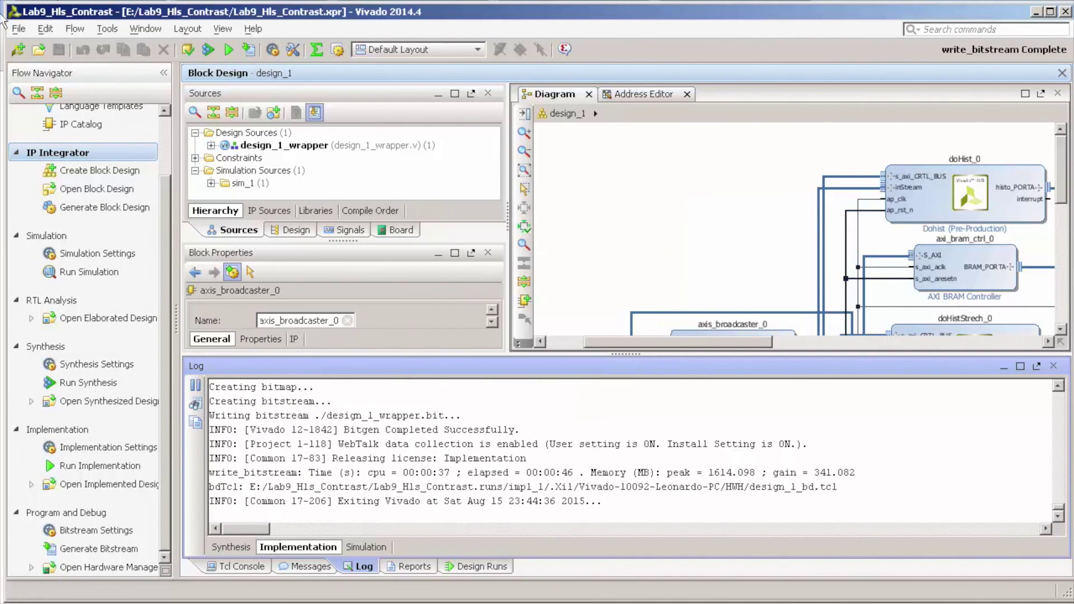
- Export the hardware platform with the bitstream included, using <Local to Project> as the export location
click(20, 28)
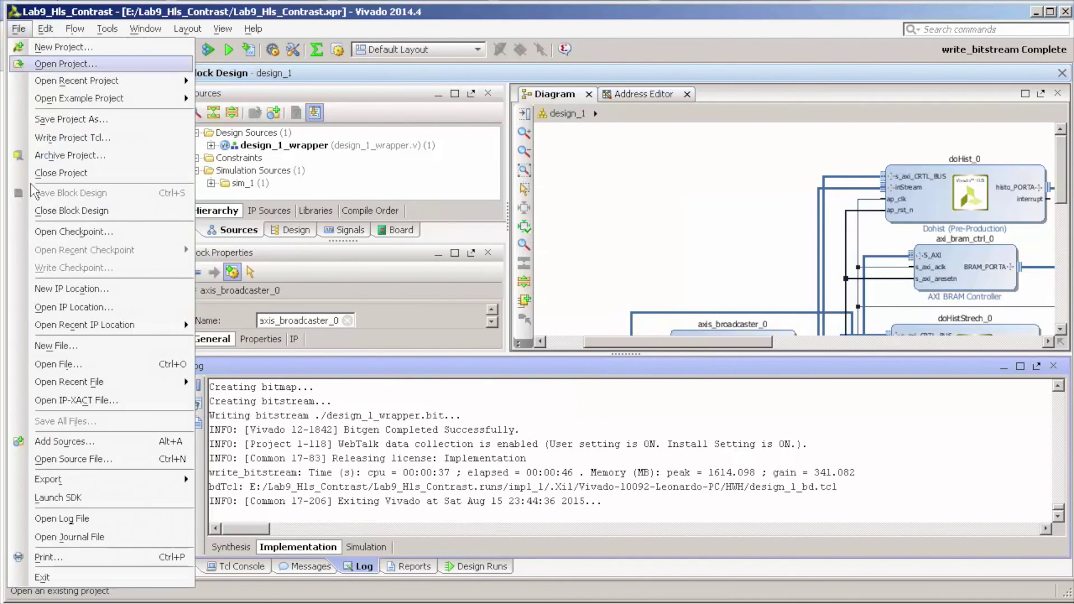
mouse_move(112, 480)
click(250, 482)
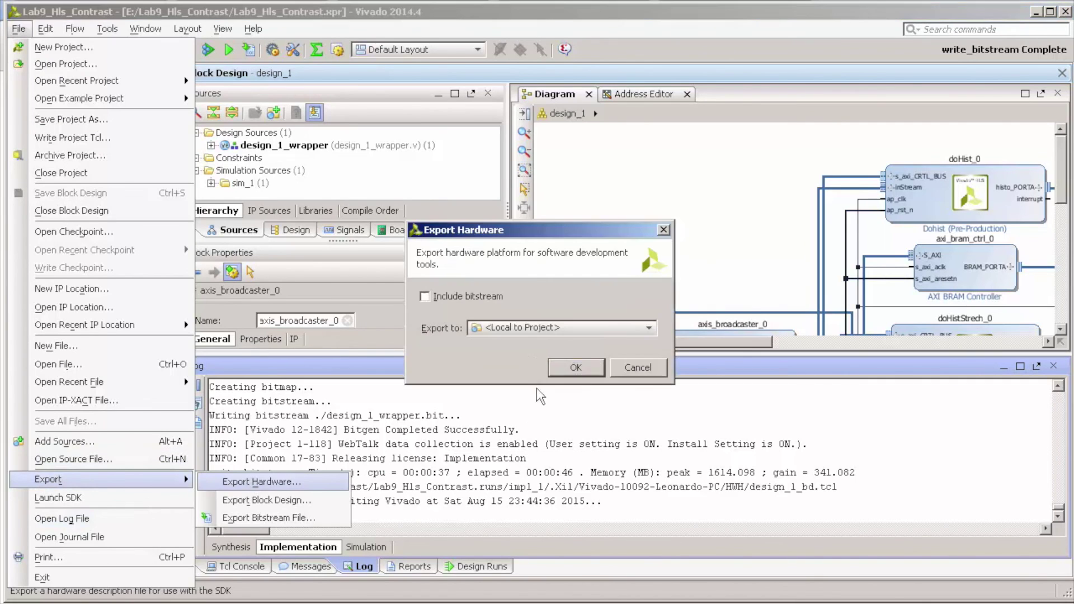
click(453, 295)
click(563, 368)
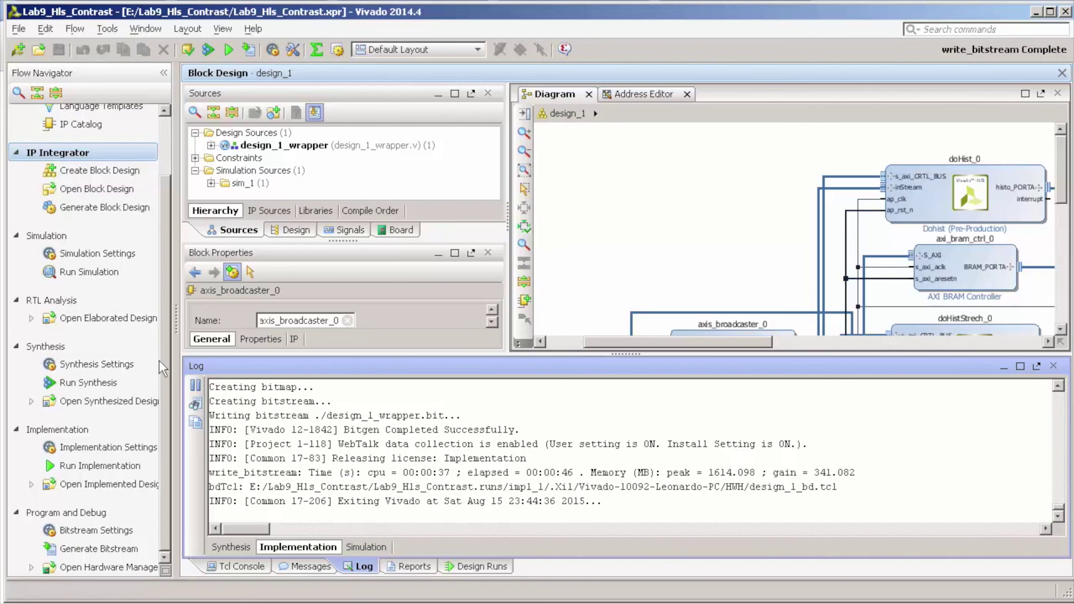
- Launch the Xilinx SDK with both the exported location and the workspace set to <Local to Project>
click(19, 28)
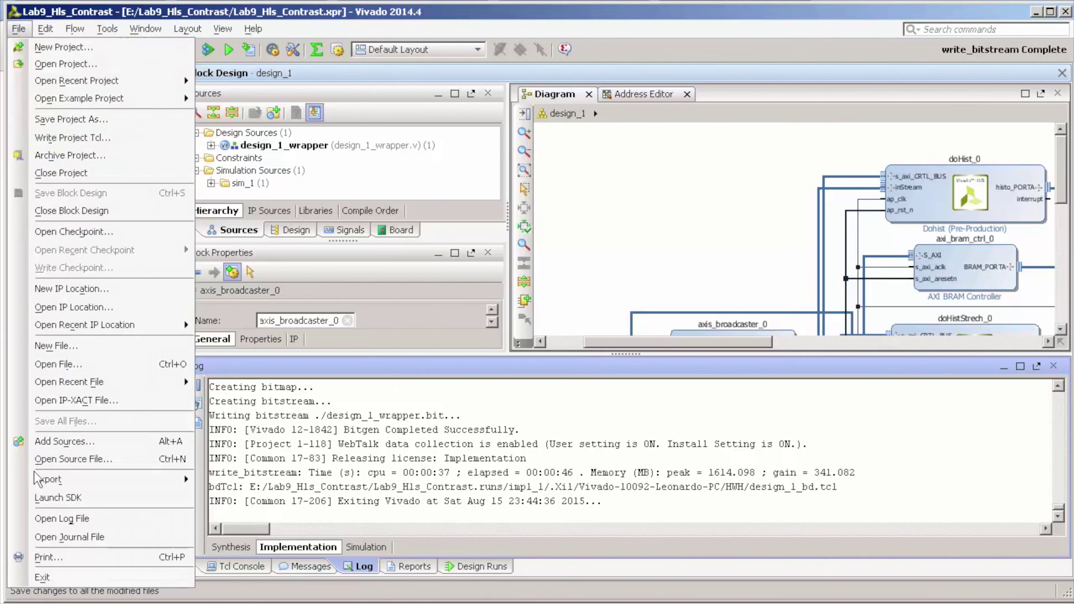
click(62, 498)
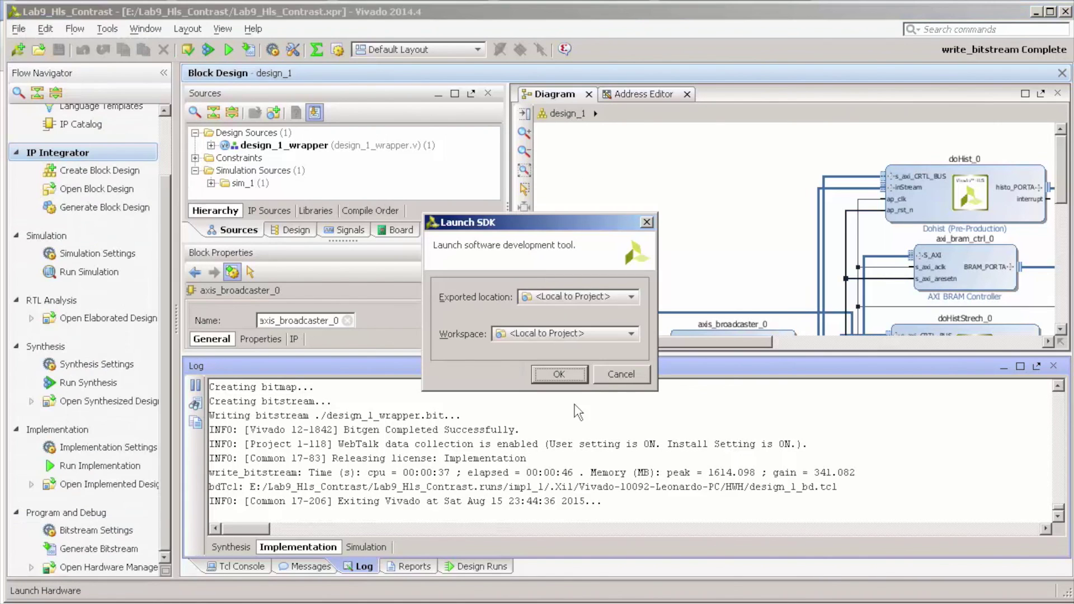
click(558, 371)
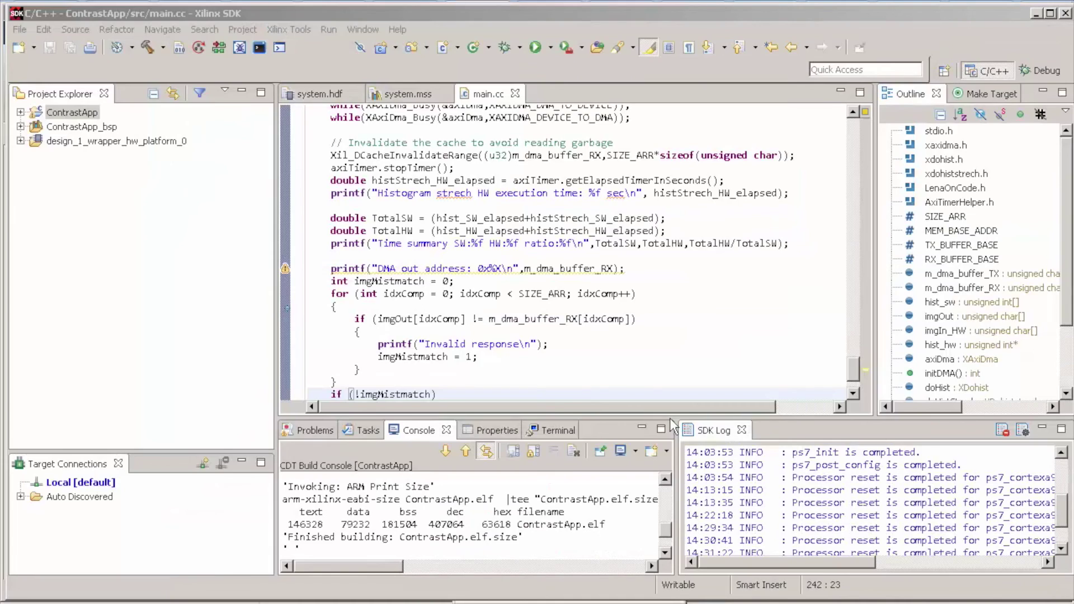
- Show main.cc full size from its beginning and examine its include lines, highlighting xaxidma.h, xdohist.h and xdohiststrech.h
drag(852, 372, 854, 119)
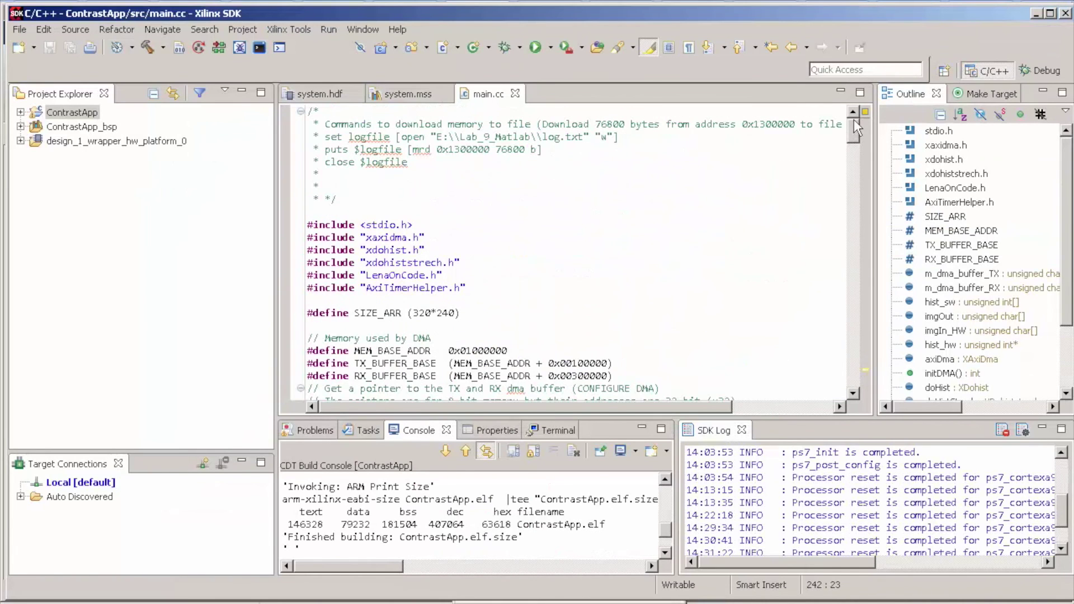
double_click(488, 94)
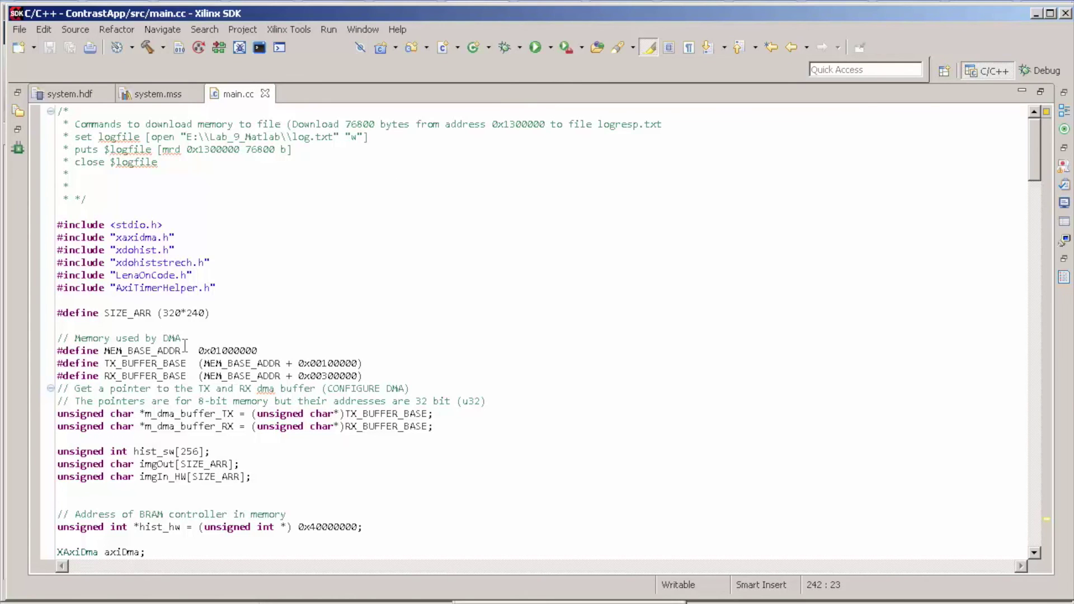
scroll(126, 273, down, 4)
scroll(213, 325, up, 4)
drag(58, 223, 240, 289)
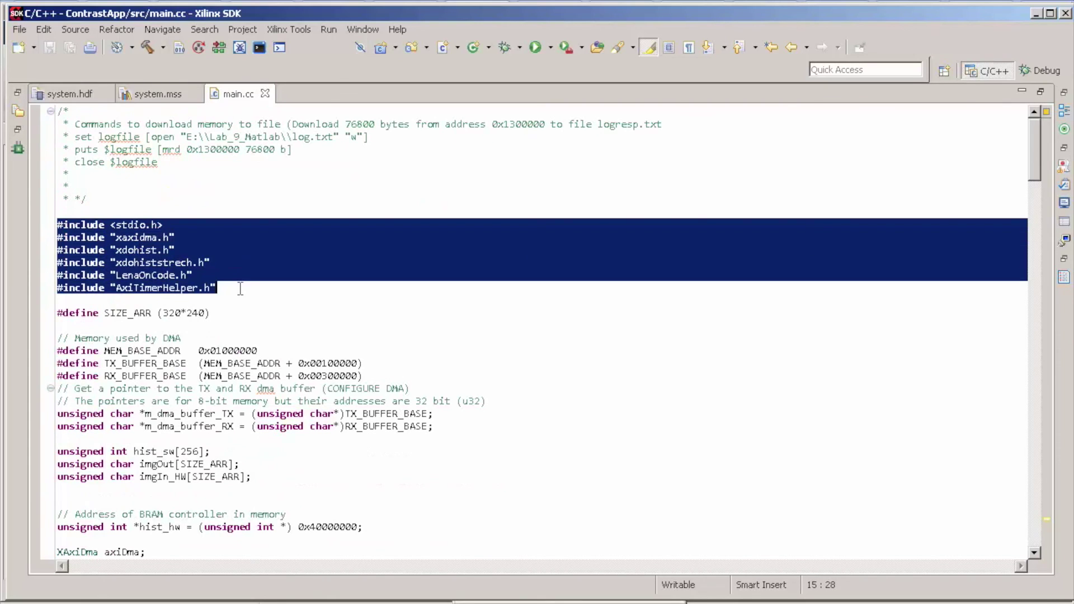
click(251, 317)
drag(58, 238, 210, 263)
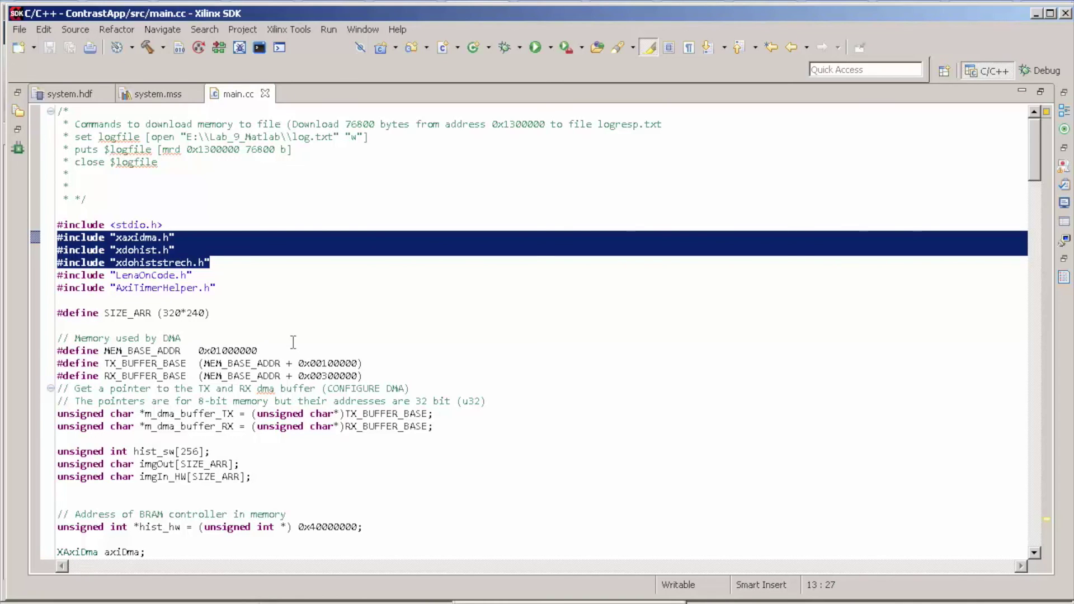
- Open the included header LenaOnCode.h from main.cc and examine the pixel values of its img array
scroll(291, 342, down, 1)
click(141, 238)
double_click(142, 238)
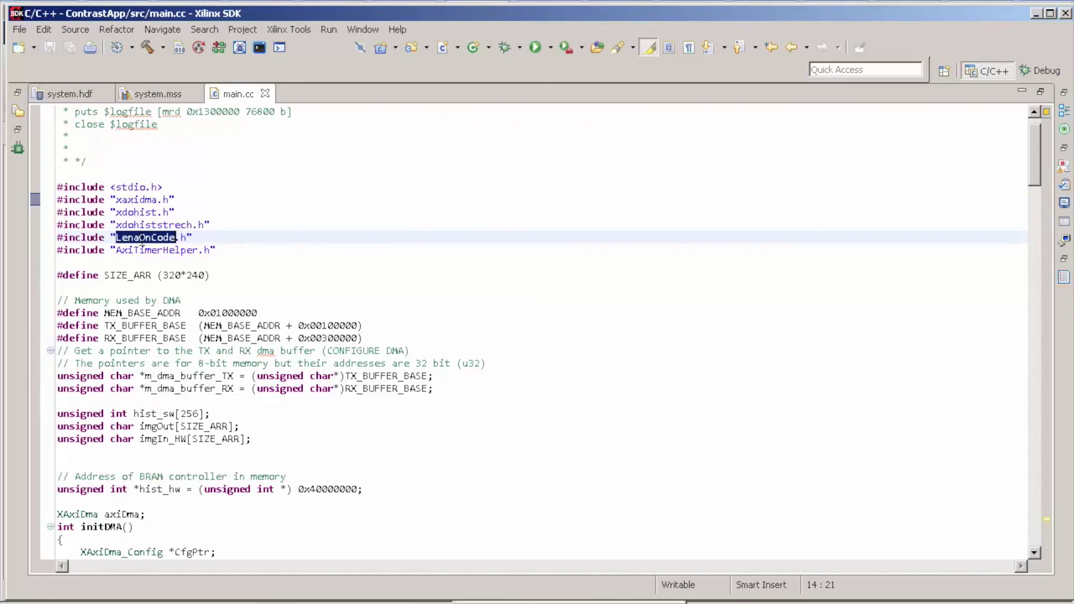
right_click(154, 238)
key(Escape)
key(F3)
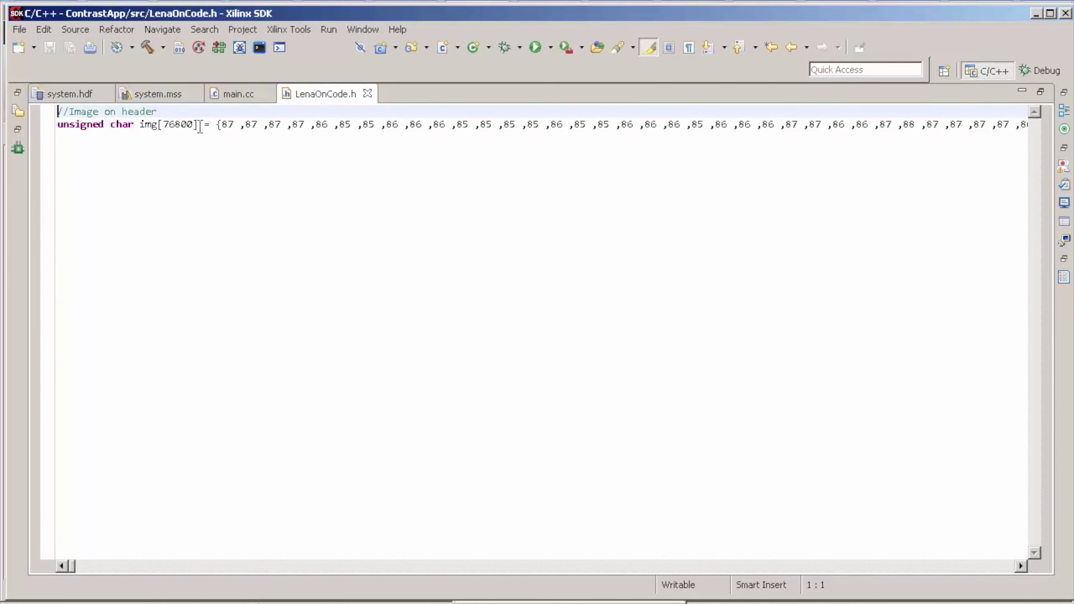
drag(217, 125, 801, 124)
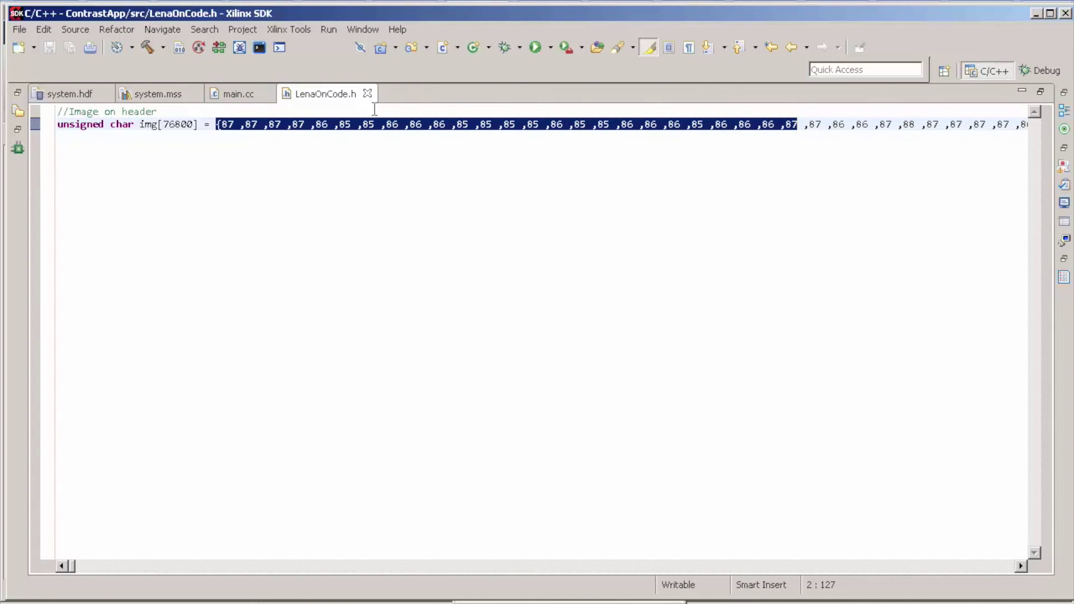
- Switch to MATLAB to look at the Lab_9_Matlab files and workspace variables, return to Xilinx SDK and close LenaOnCode.h
key(alt+Tab)
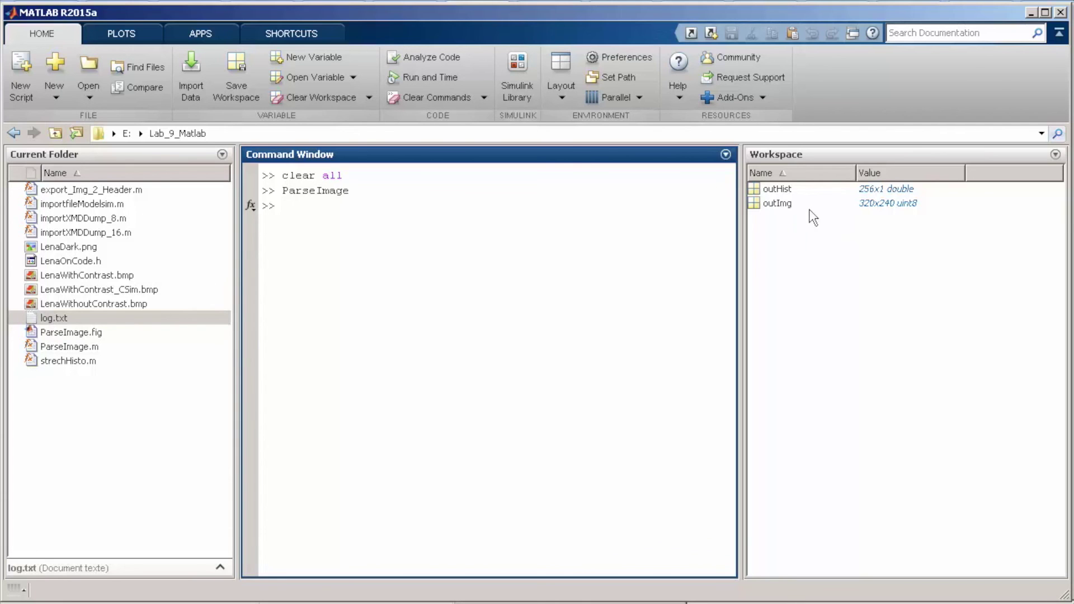
key(alt+Tab)
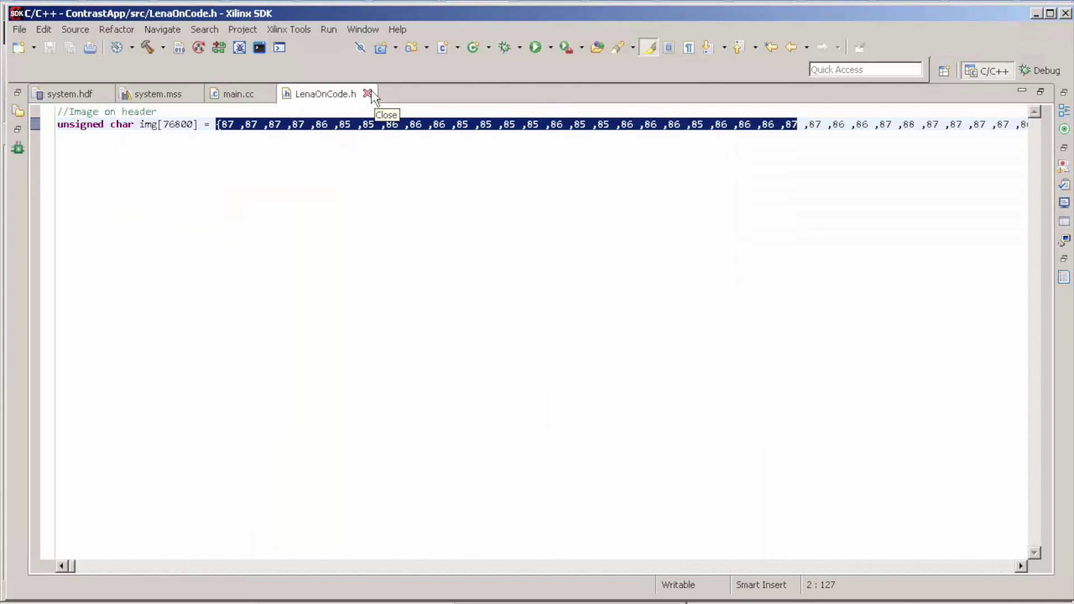
click(368, 94)
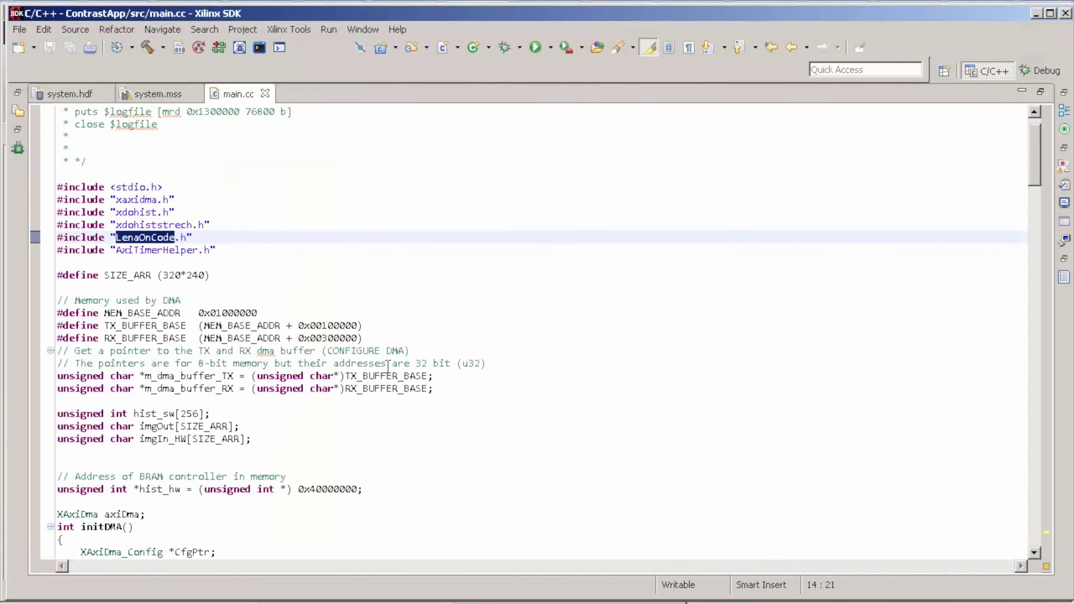
- Examine the SIZE_ARR and DMA buffer definitions in main.cc, plus the hist_sw, imgOut and imgIn_HW array declarations
scroll(225, 270, up, 1)
drag(57, 200, 431, 263)
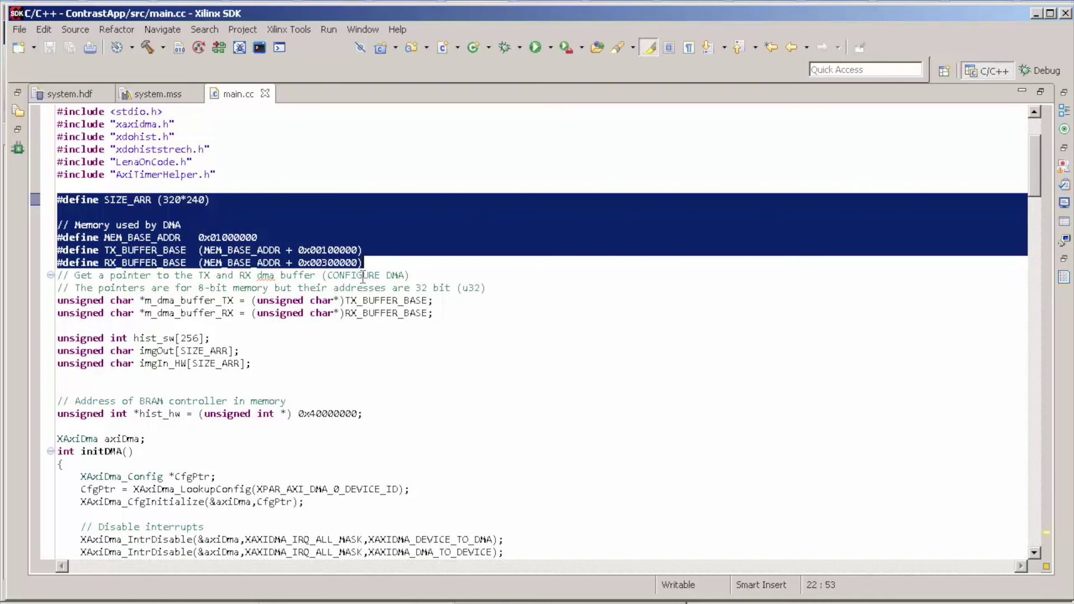
click(400, 301)
drag(58, 199, 468, 313)
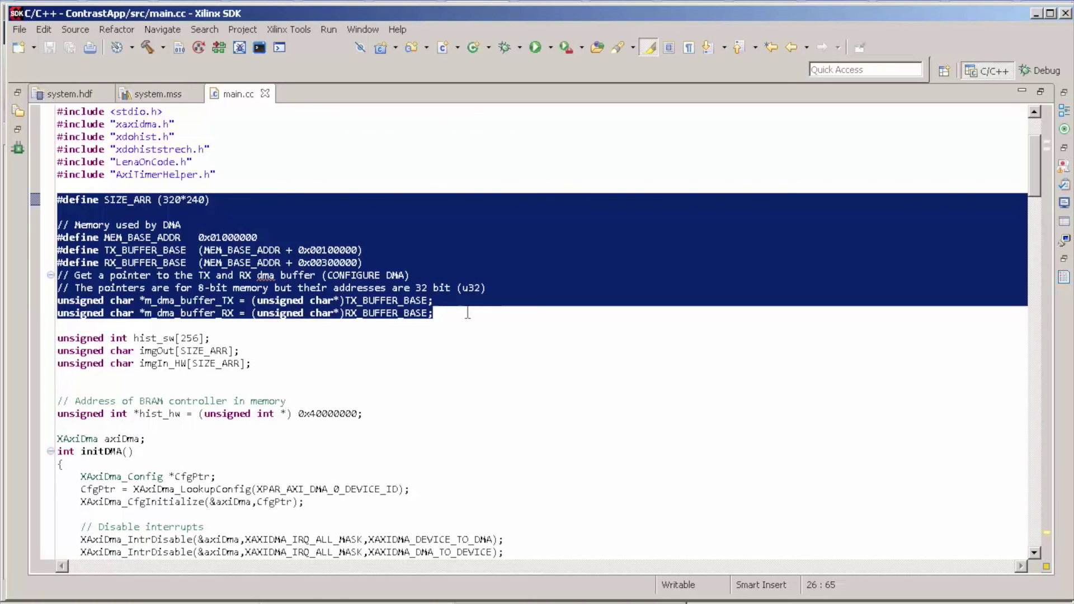
drag(250, 363, 58, 336)
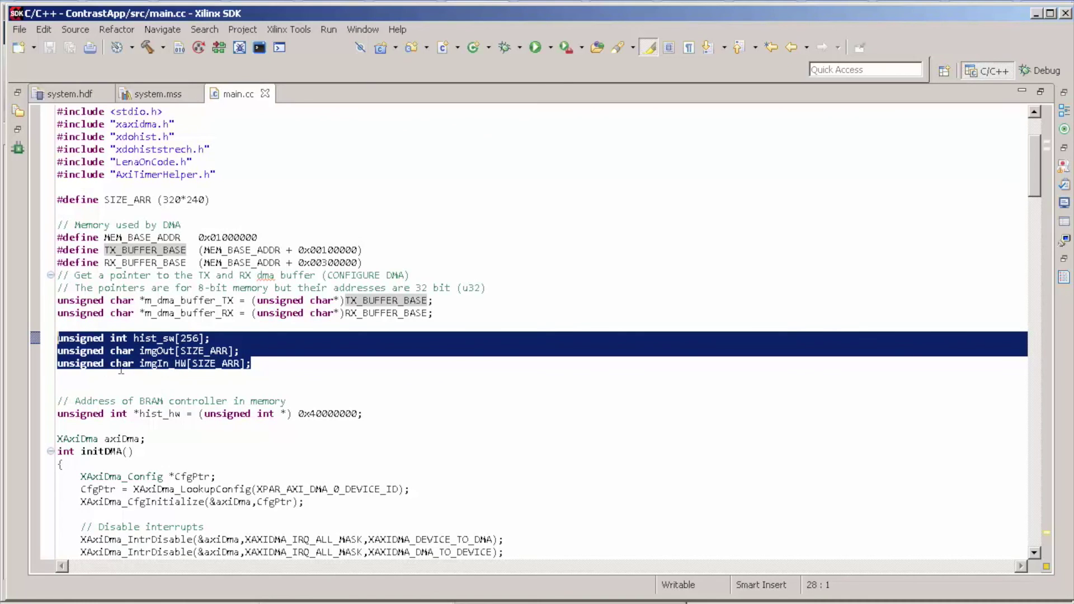
- Highlight the imgIn_HW array name and the hist_hw pointer declaration for the BRAM controller address in main.cc
click(143, 365)
drag(140, 364, 189, 364)
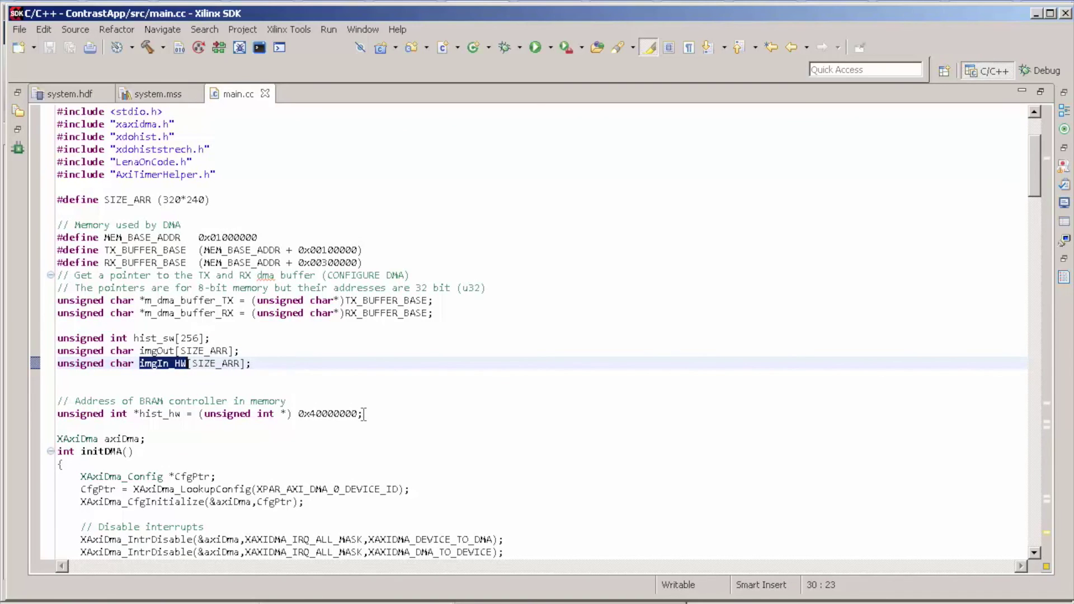
drag(57, 400, 427, 413)
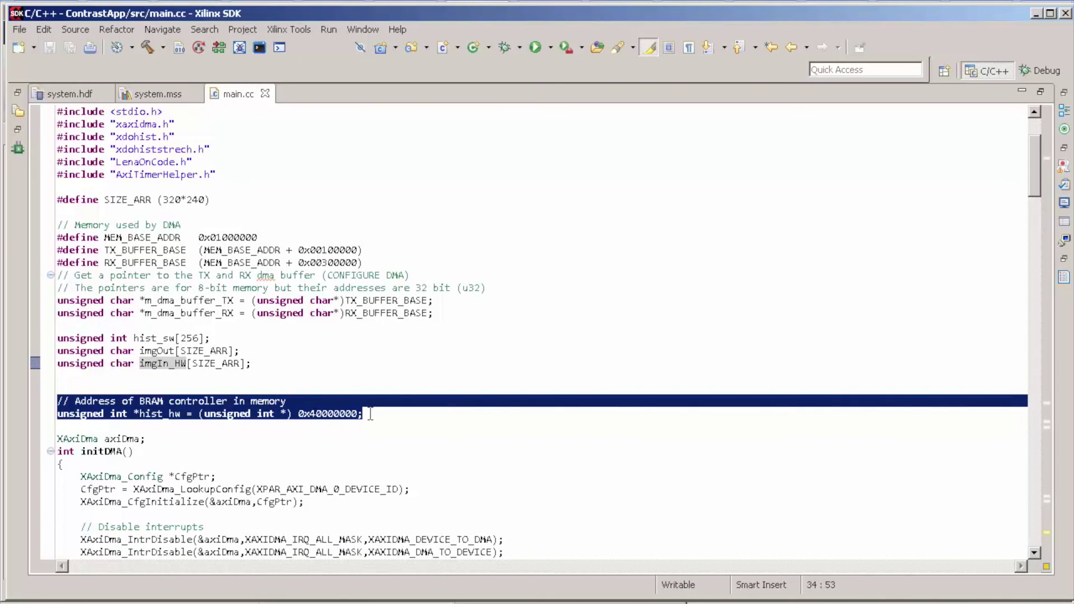
- Switch to Vivado, open the block design and examine how doHist_0 and axi_bram_ctrl_0 connect to the doHist_0_bram block memory
key(alt+Tab)
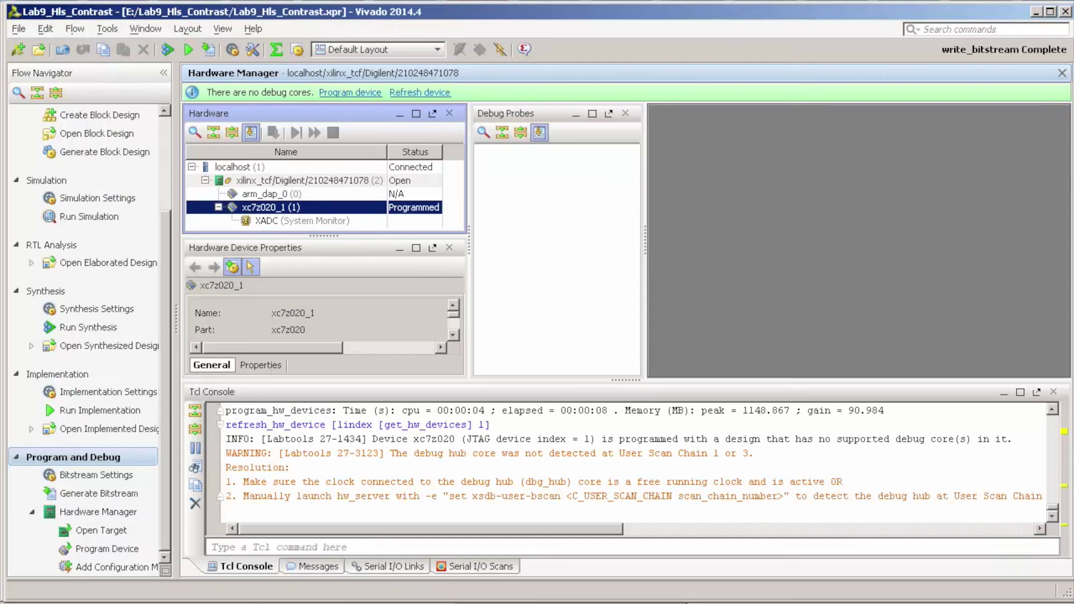
click(95, 133)
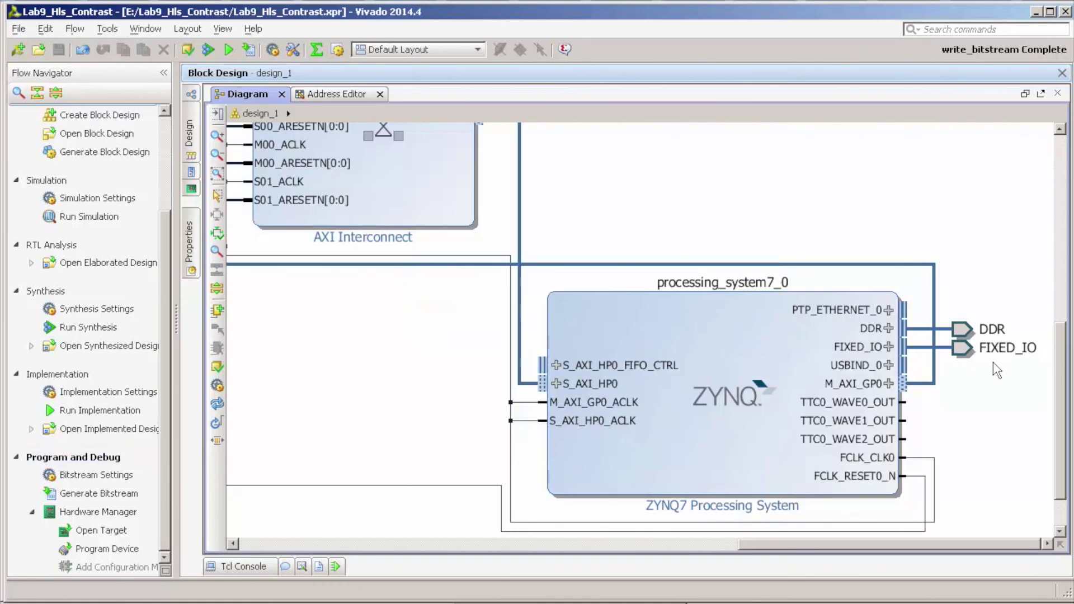
scroll(1059, 372, up, 3)
scroll(1031, 313, down, 1)
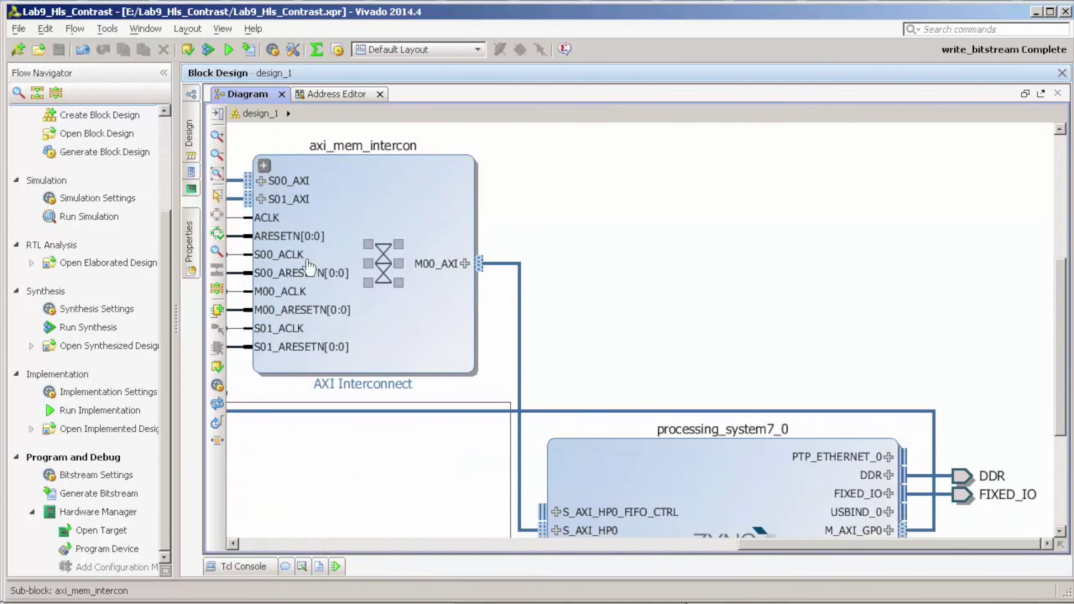
click(217, 173)
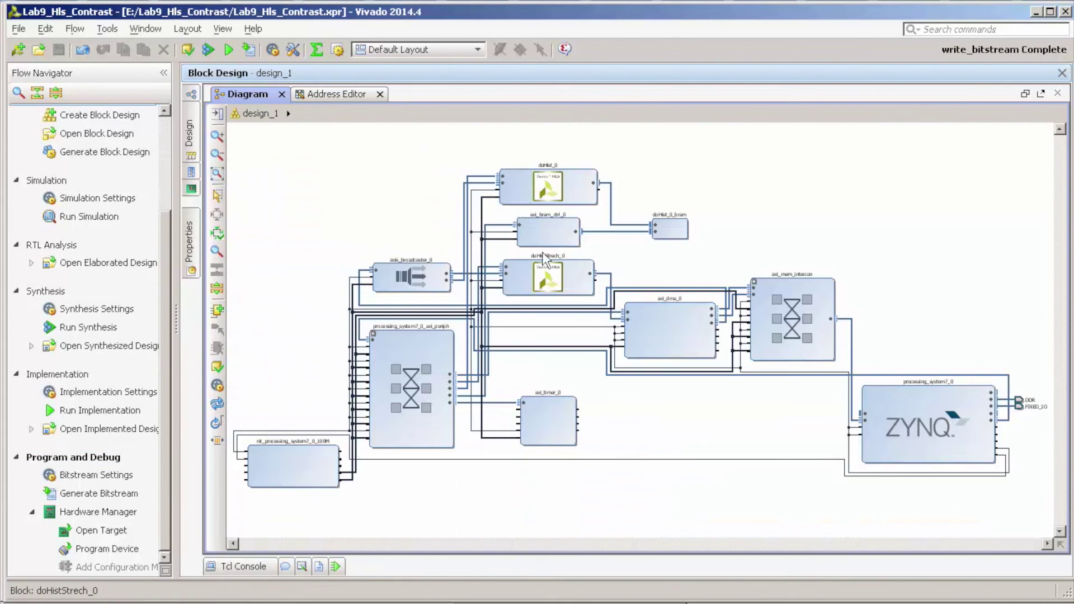
scroll(542, 252, up, 4)
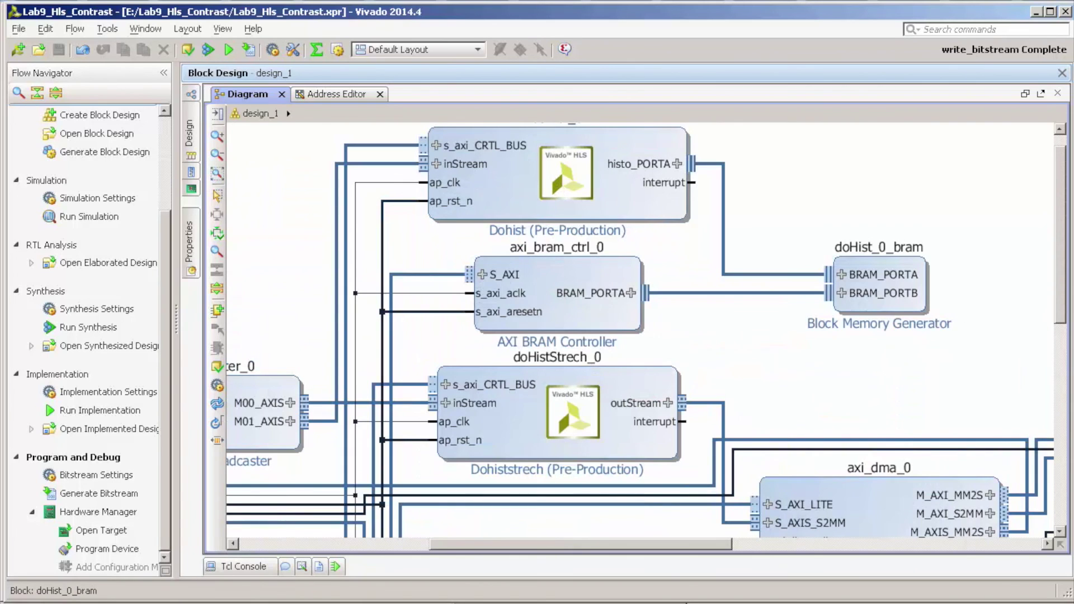
drag(1064, 285, 1063, 270)
click(619, 234)
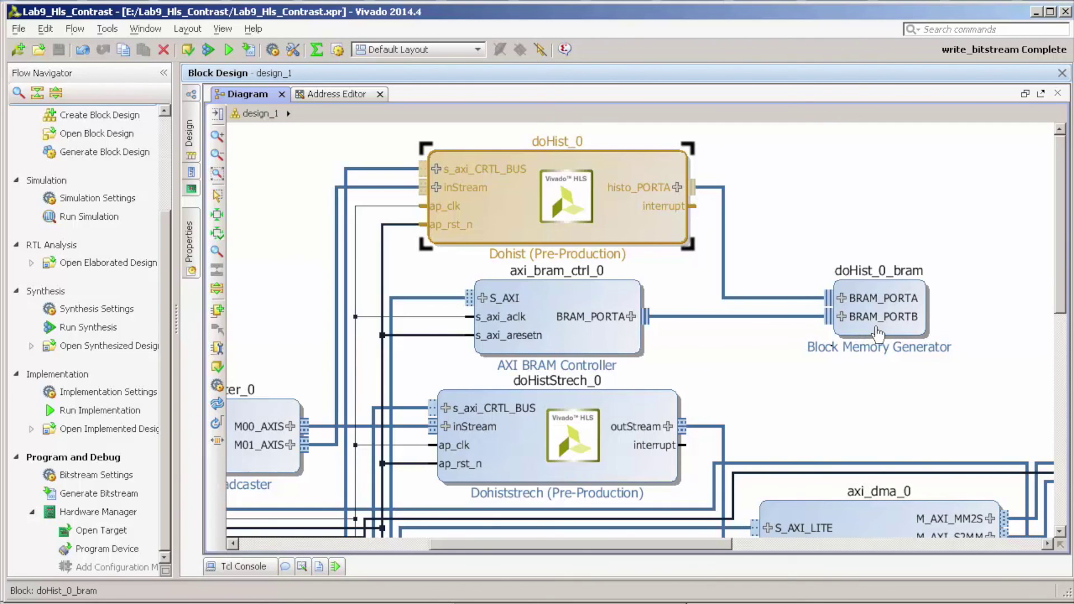
- Check the offset address of axi_bram_ctrl_0 in the Address Editor, then return to Xilinx SDK and highlight the hist_hw pointer declaration
click(333, 95)
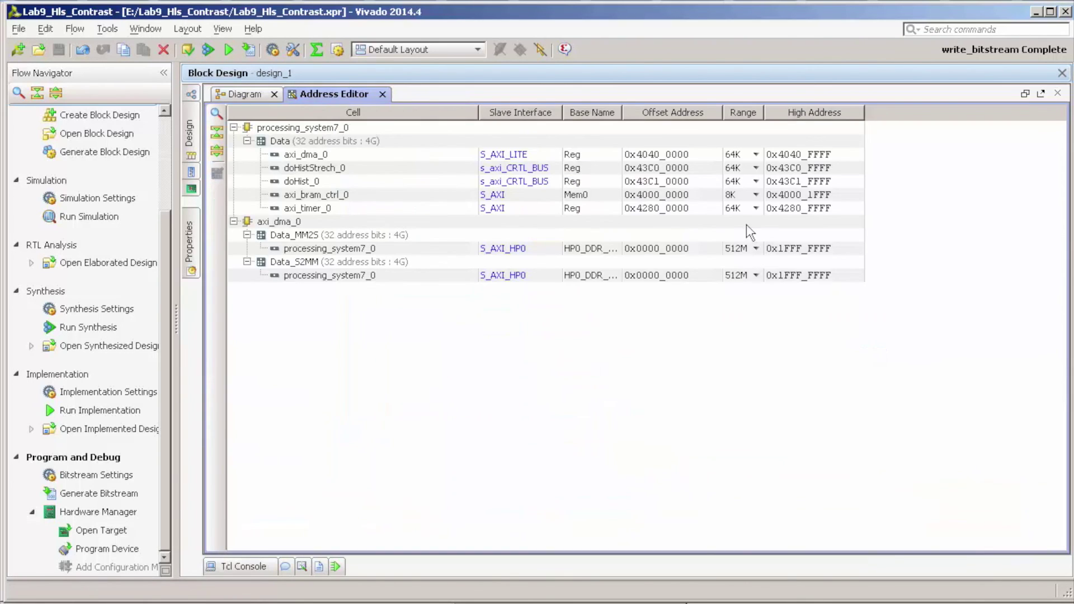
click(663, 198)
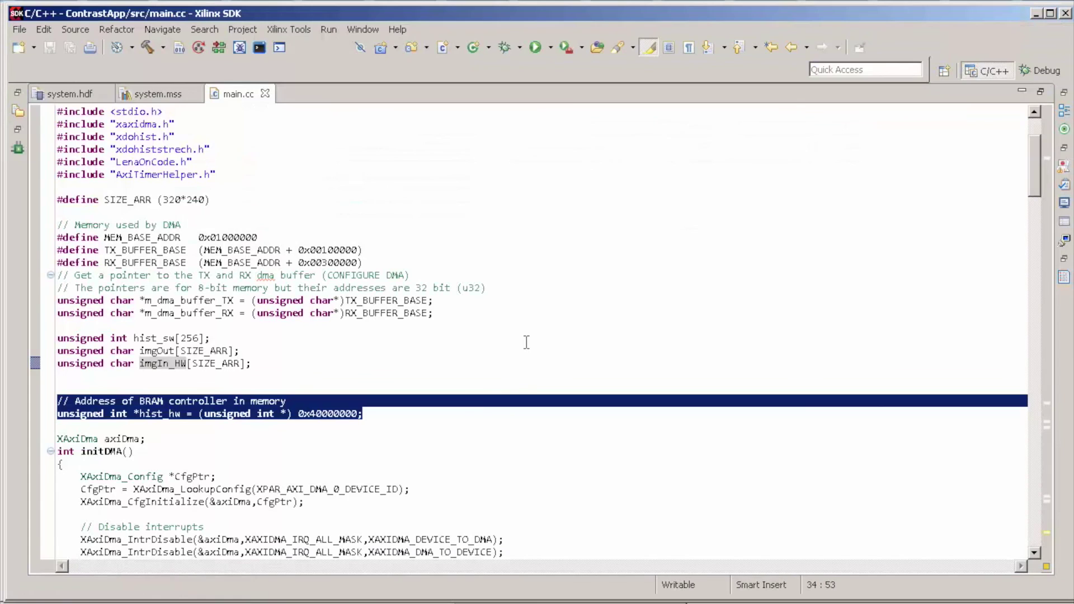
key(Right)
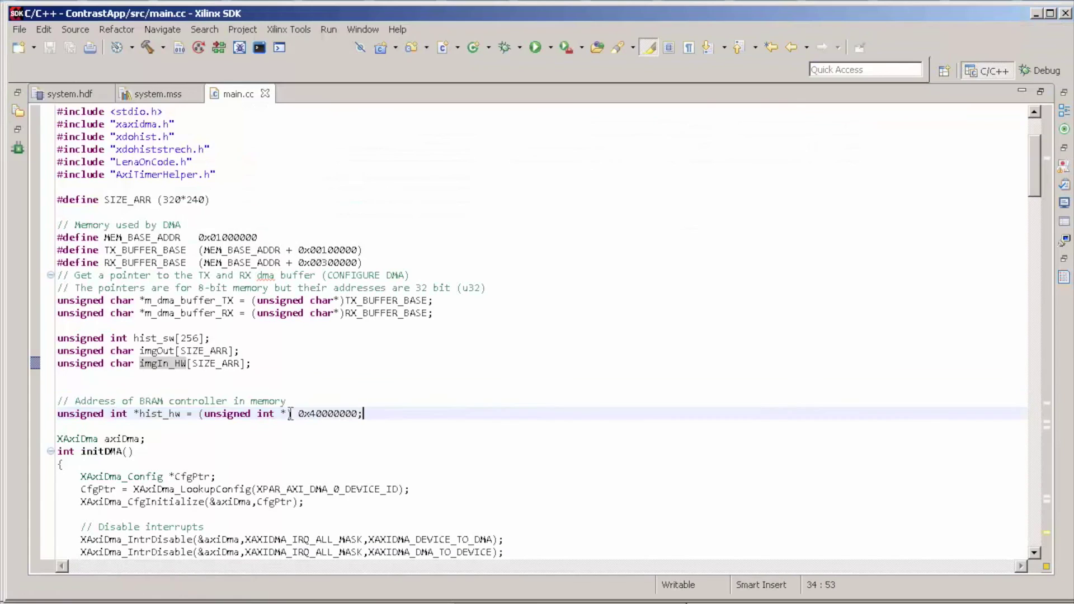
drag(58, 402, 425, 417)
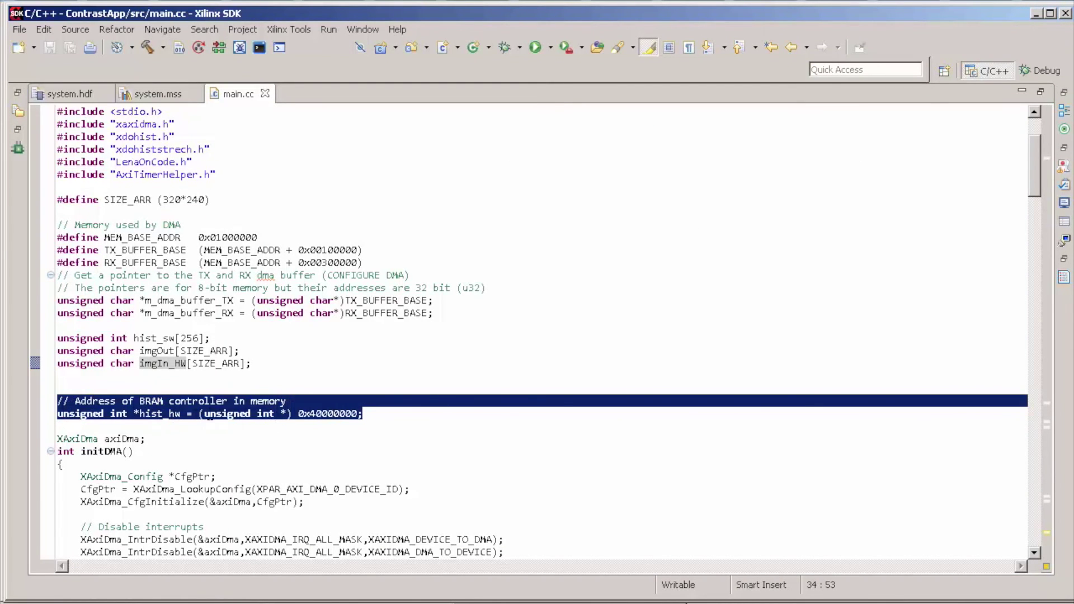
- Examine the initDMA and initDoHist initialization functions in main.cc, highlighting the initDMA code
scroll(335, 413, down, 2)
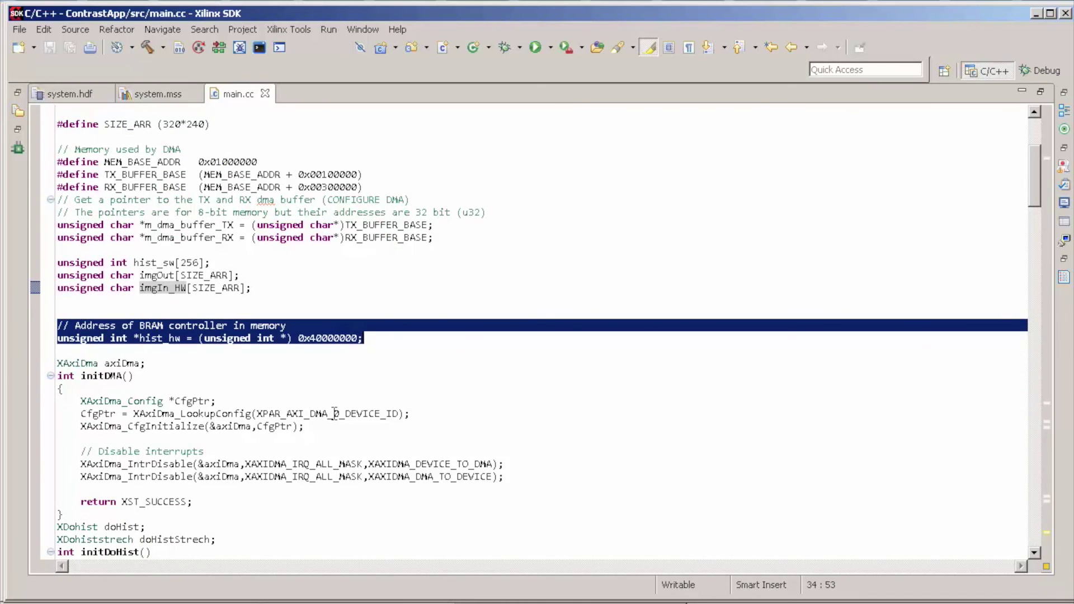
scroll(336, 414, down, 4)
drag(57, 212, 152, 401)
shift+click(258, 490)
scroll(258, 489, down, 3)
scroll(257, 490, up, 1)
click(347, 466)
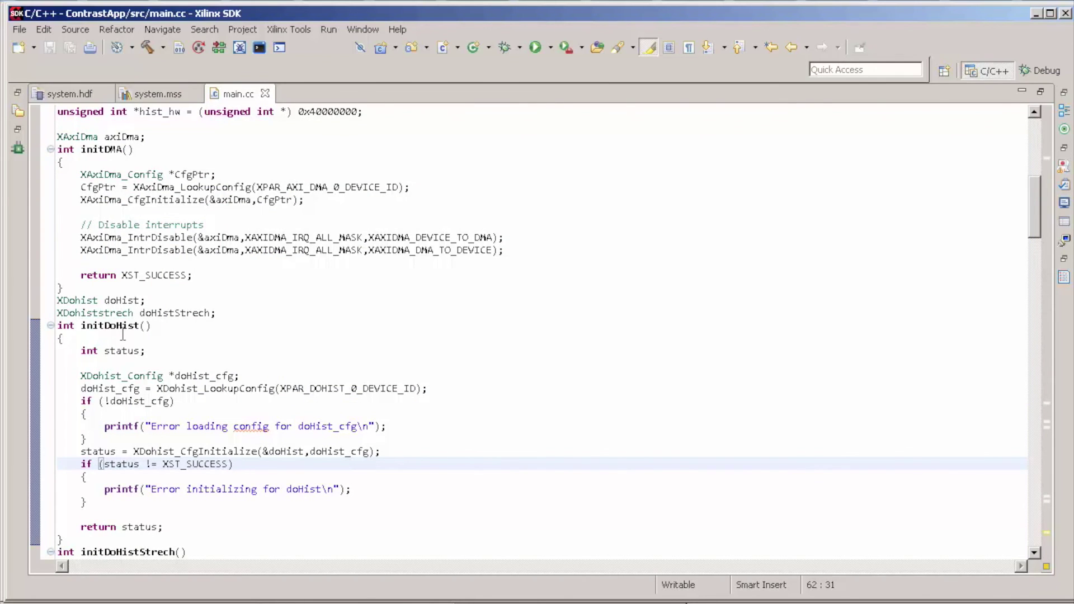
- Examine the initDoHistStrech function and the software histogram function doHistSW, highlighting the body of doHistSW
scroll(123, 334, down, 5)
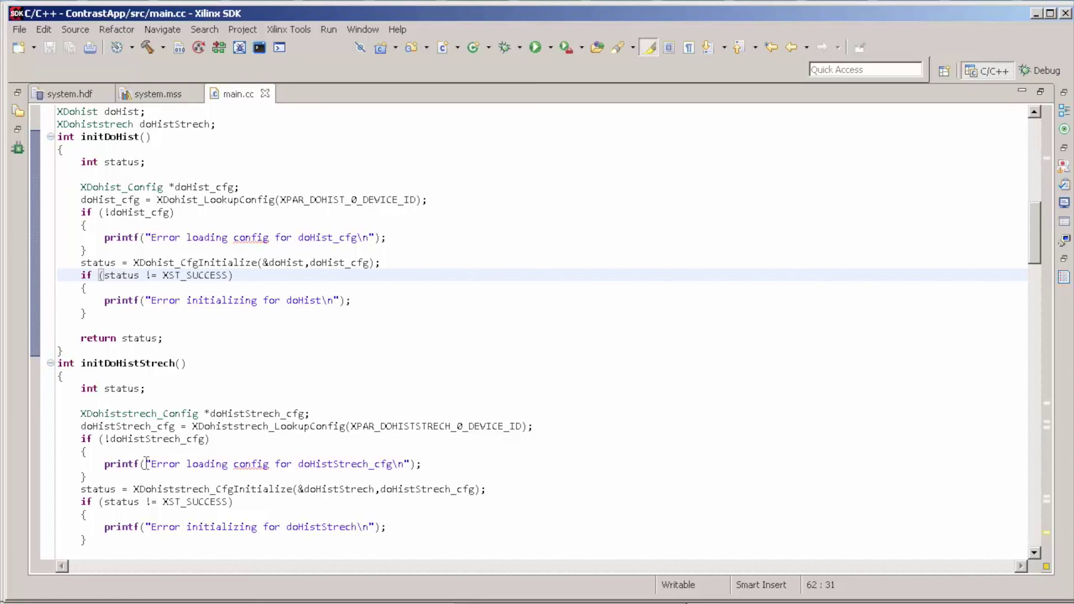
scroll(238, 445, down, 10)
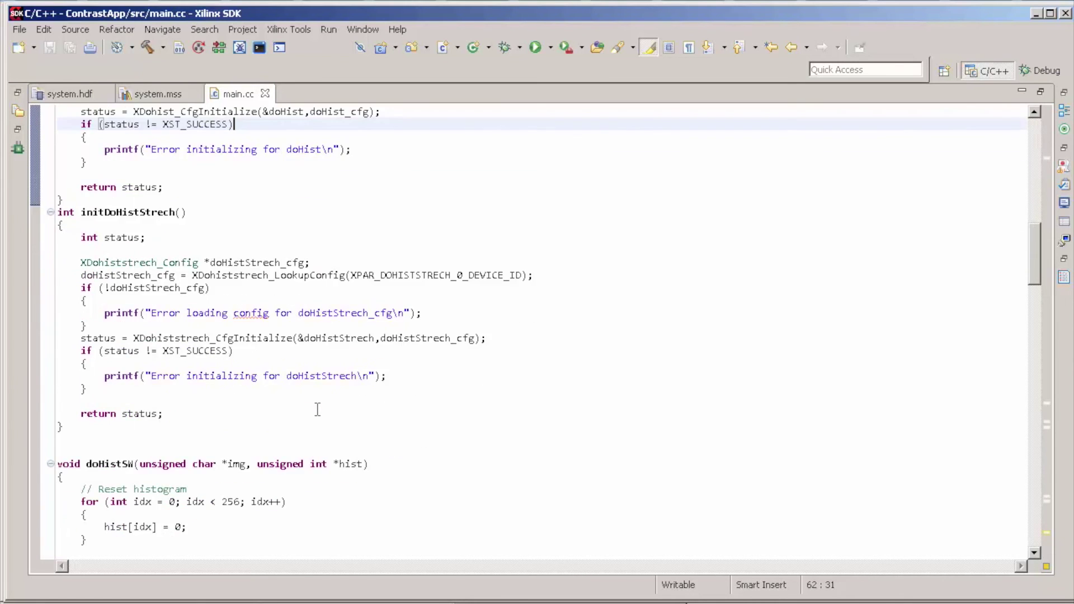
scroll(342, 405, down, 2)
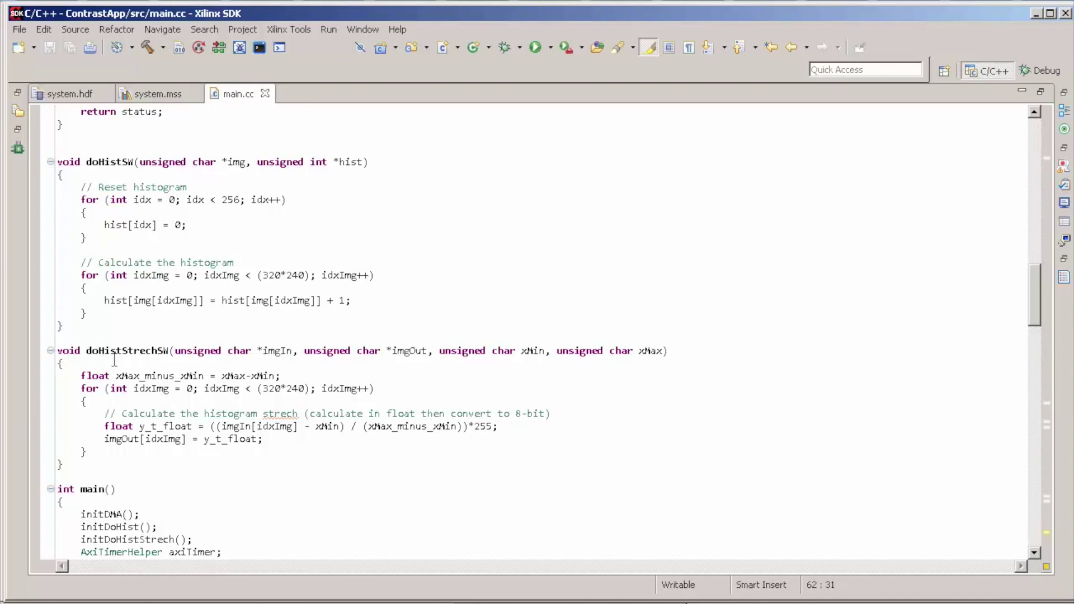
drag(58, 175, 207, 313)
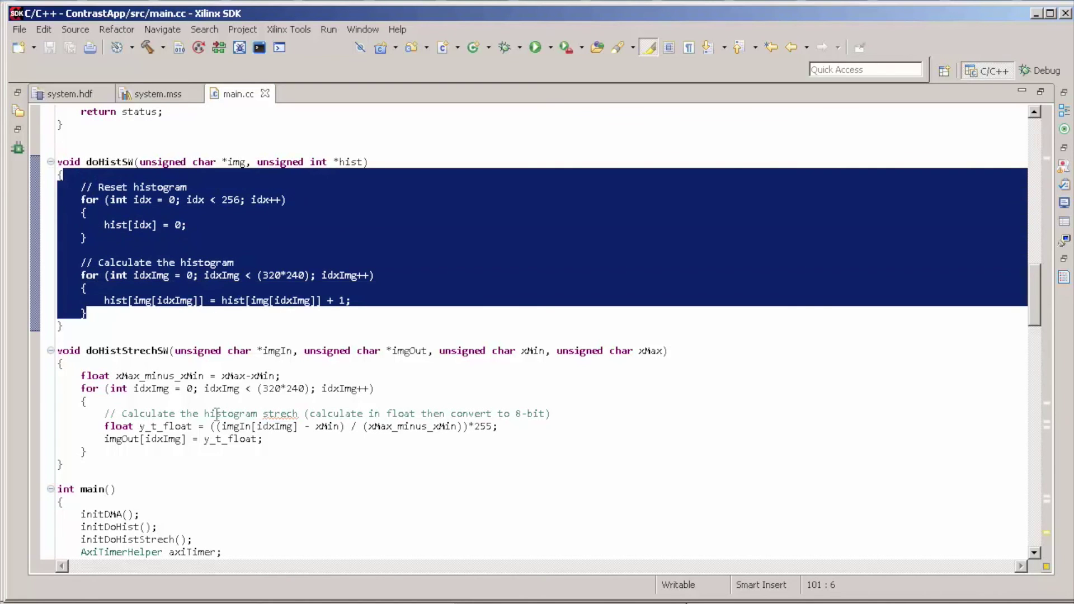
- Switch to Vivado to inspect the axi_timer_0 block in the design_1 diagram, then return to main.cc in Xilinx SDK
key(alt+Tab)
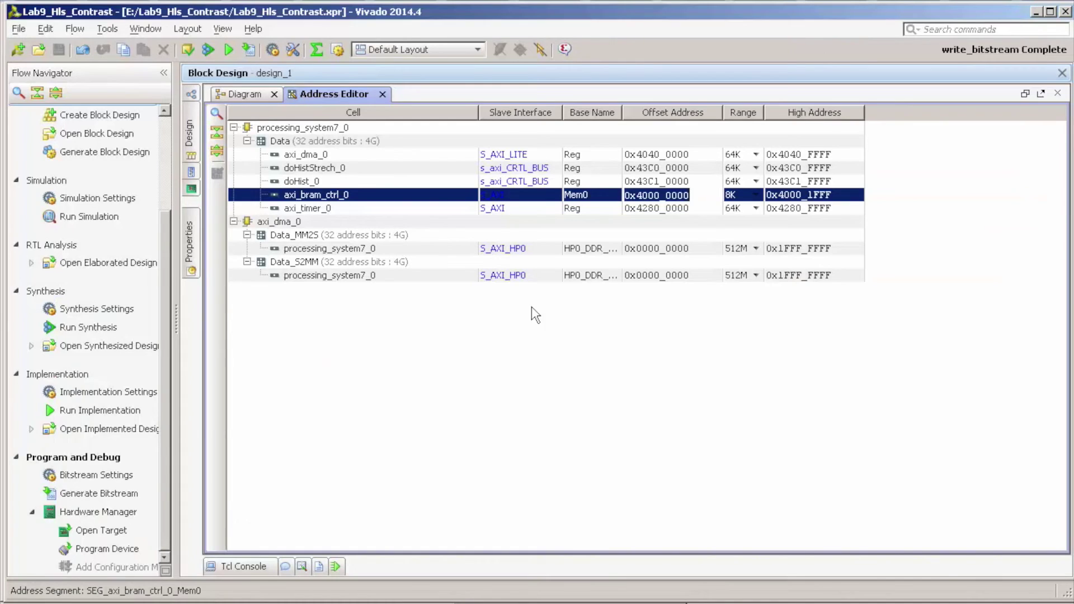
click(244, 94)
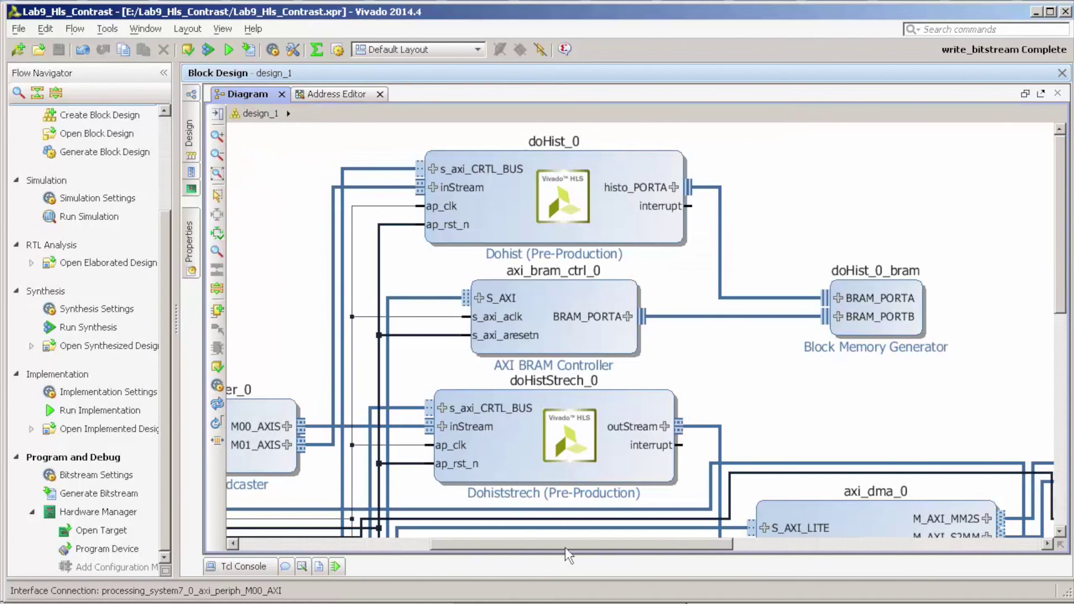
drag(497, 551, 696, 545)
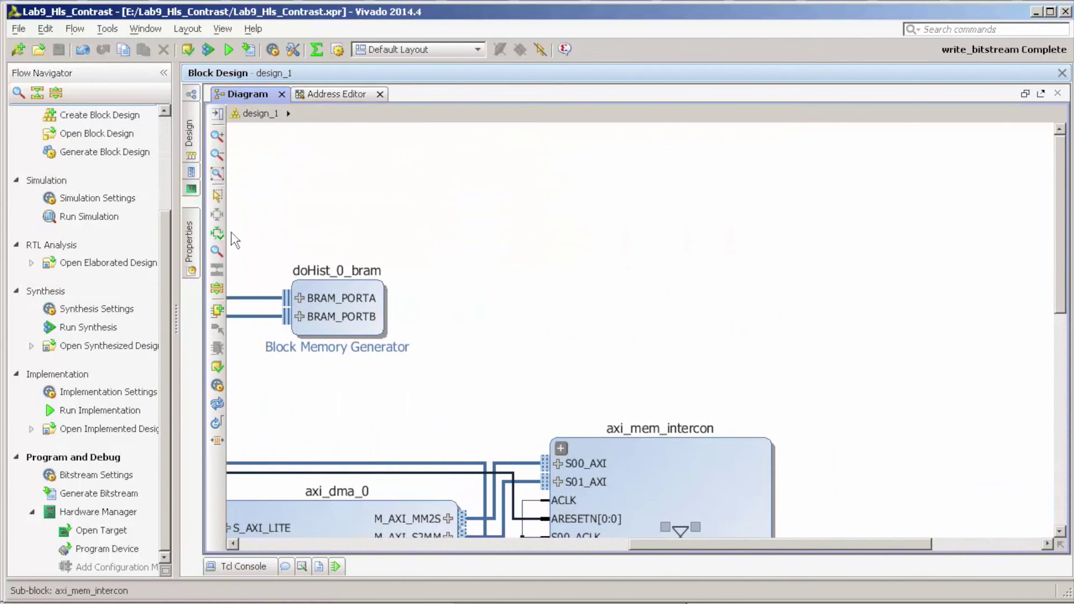
click(217, 173)
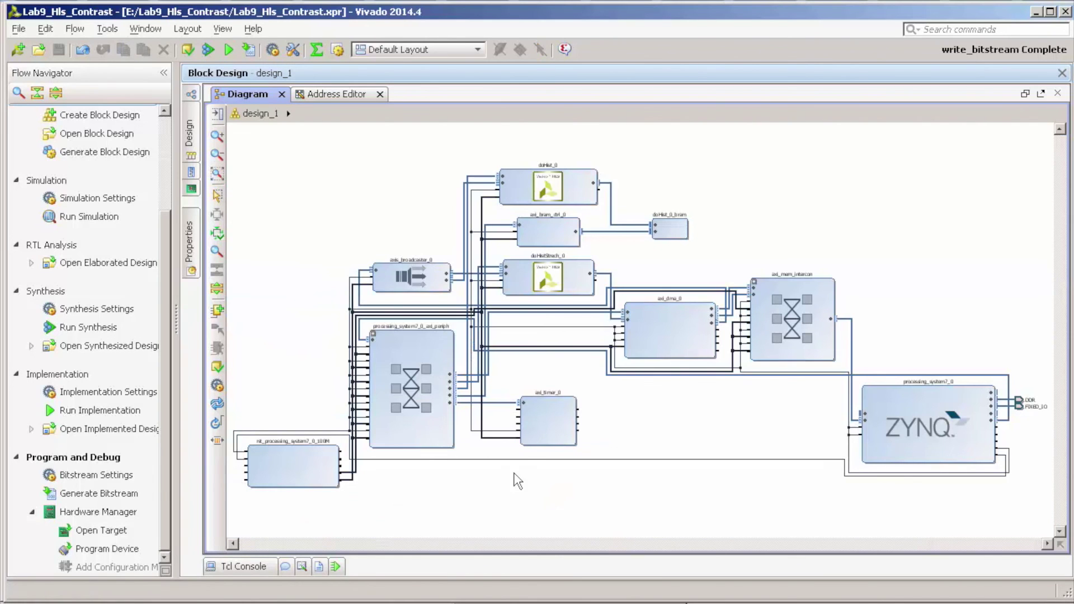
scroll(568, 445, up, 5)
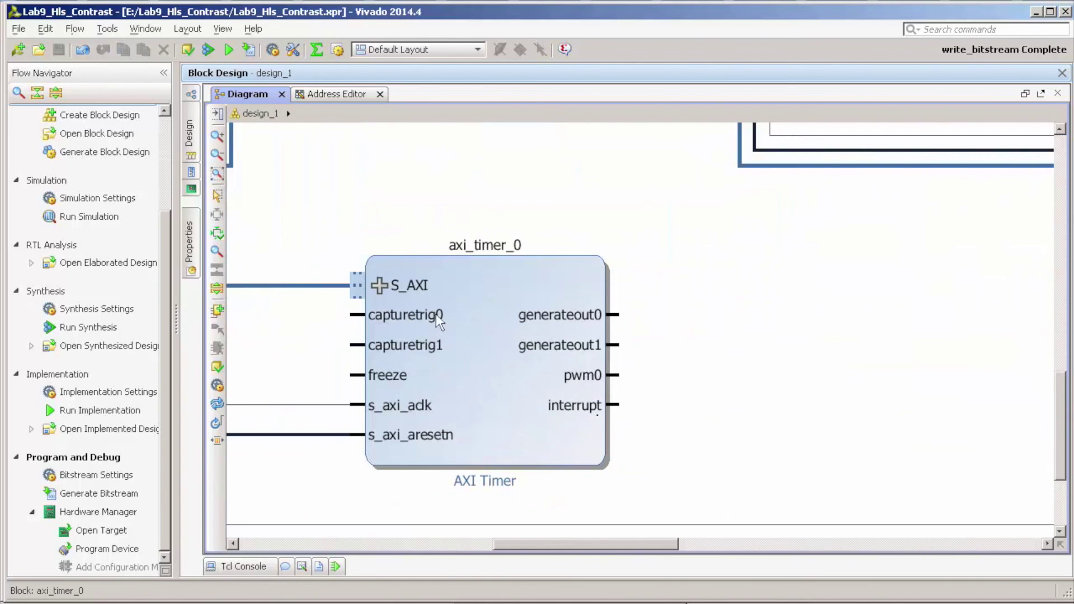
key(alt+Tab)
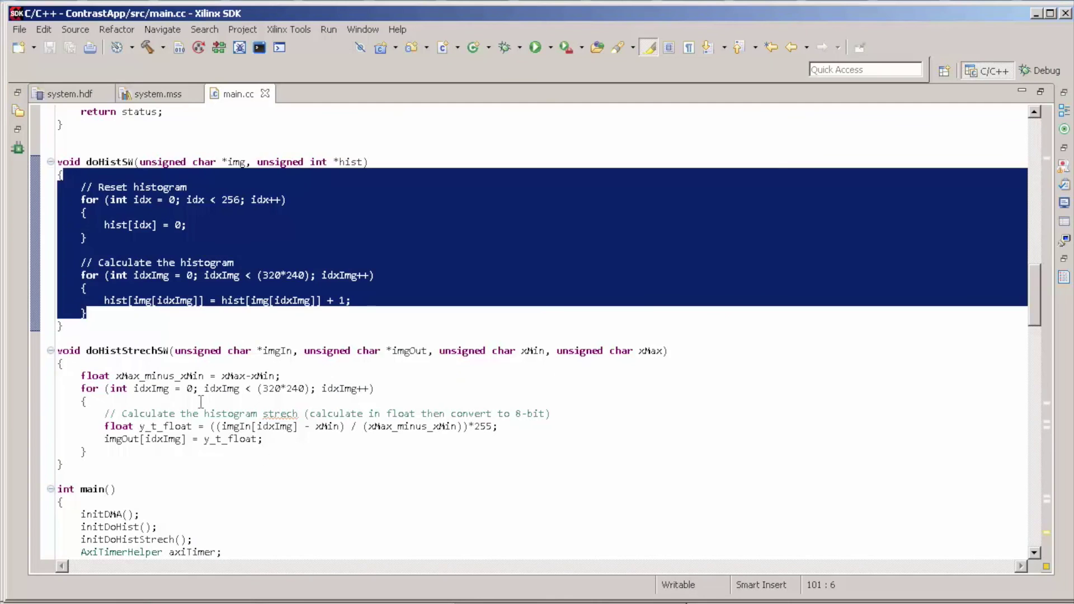
- Examine the doHistStrechSW function and its per-pixel stretch calculation loop
click(201, 401)
scroll(273, 407, down, 3)
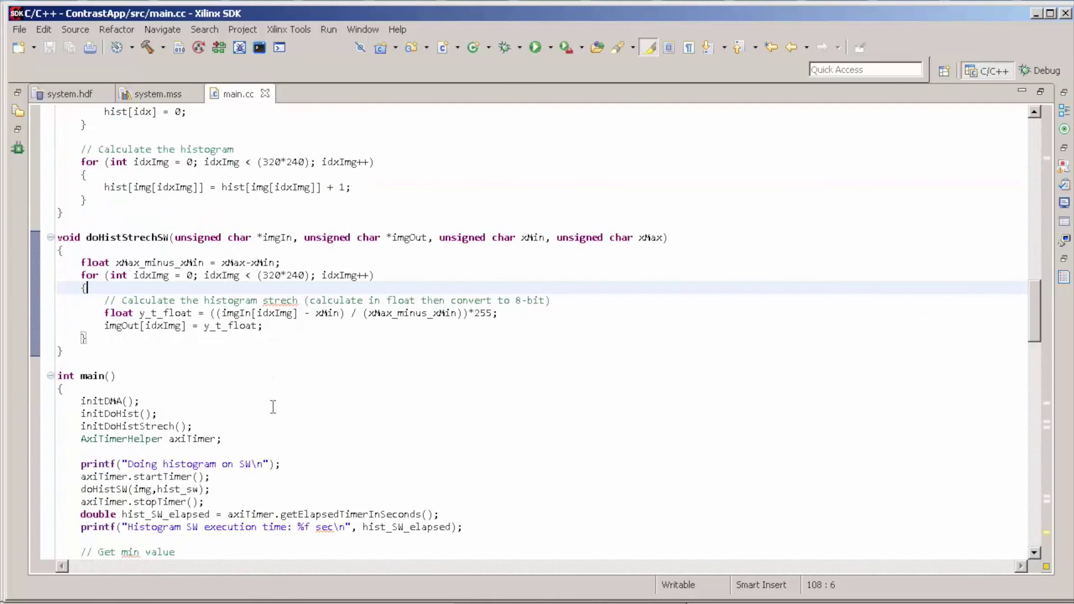
scroll(179, 294, up, 1)
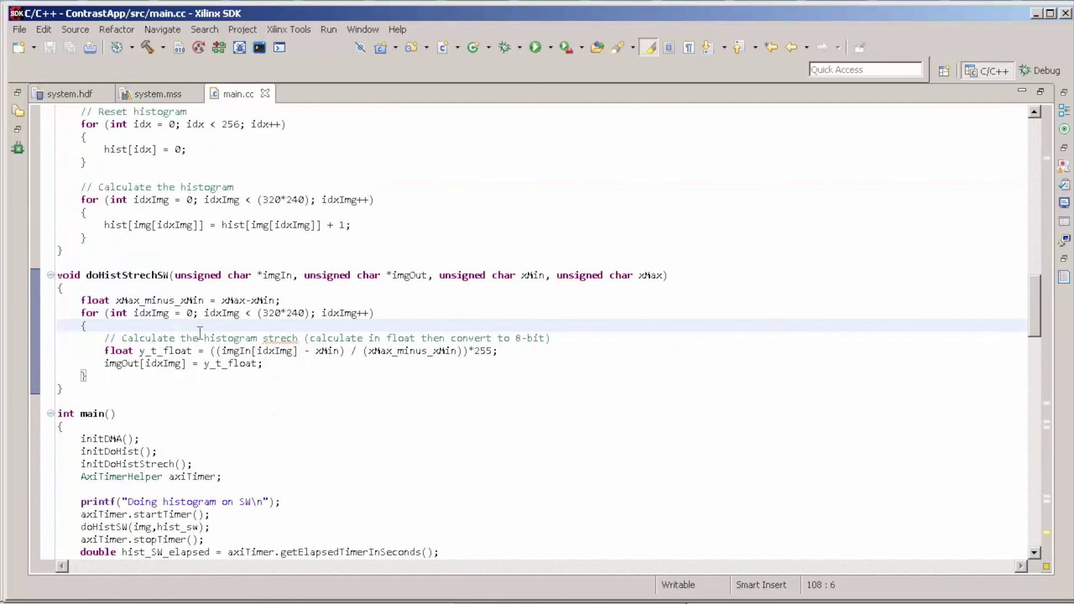
- Examine the start of main(), highlighting the three initialization calls, the axiTimer declaration and the timed doHistSW(img,hist_sw) call
scroll(199, 332, down, 6)
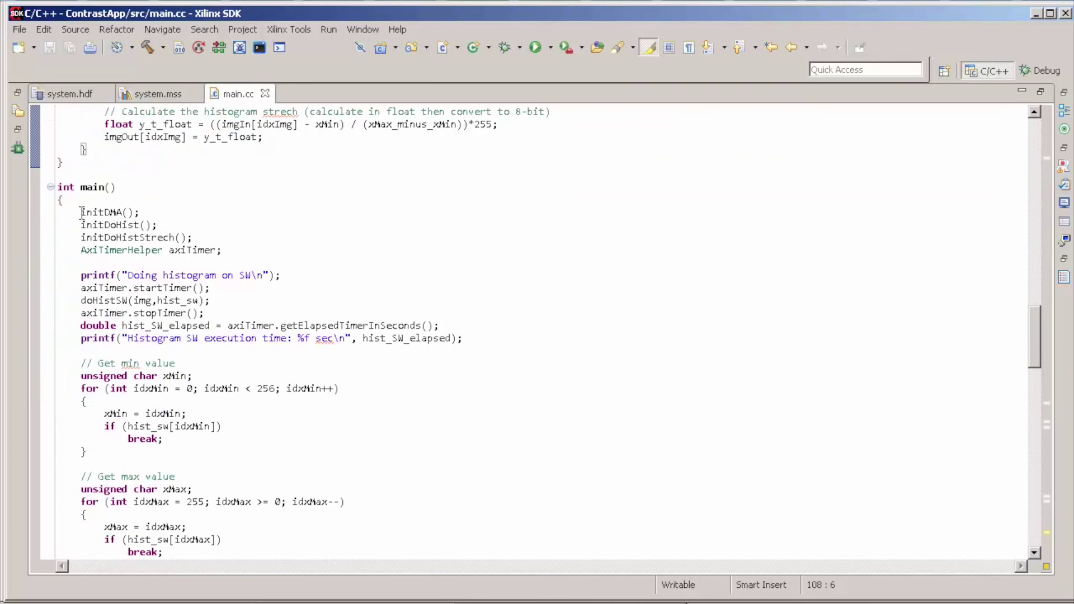
drag(82, 212, 223, 238)
key(Down)
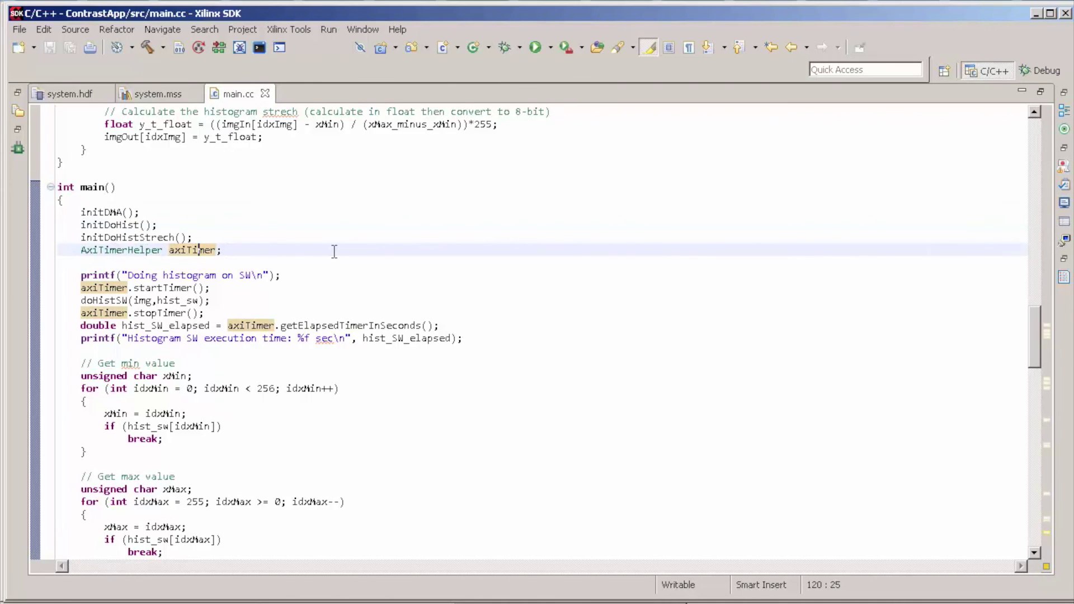
scroll(334, 251, down, 1)
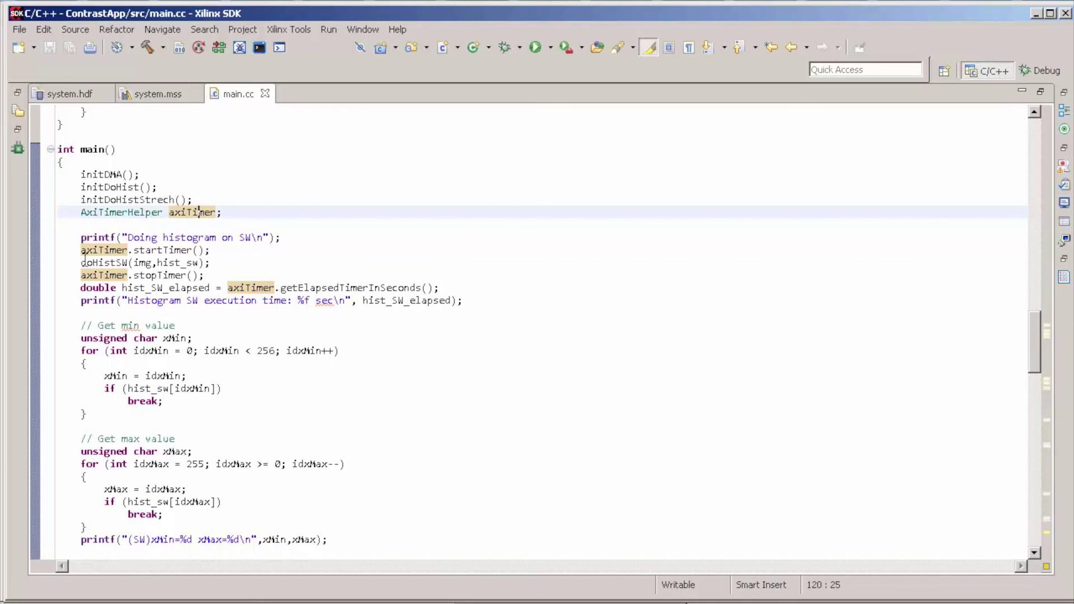
drag(79, 263, 211, 263)
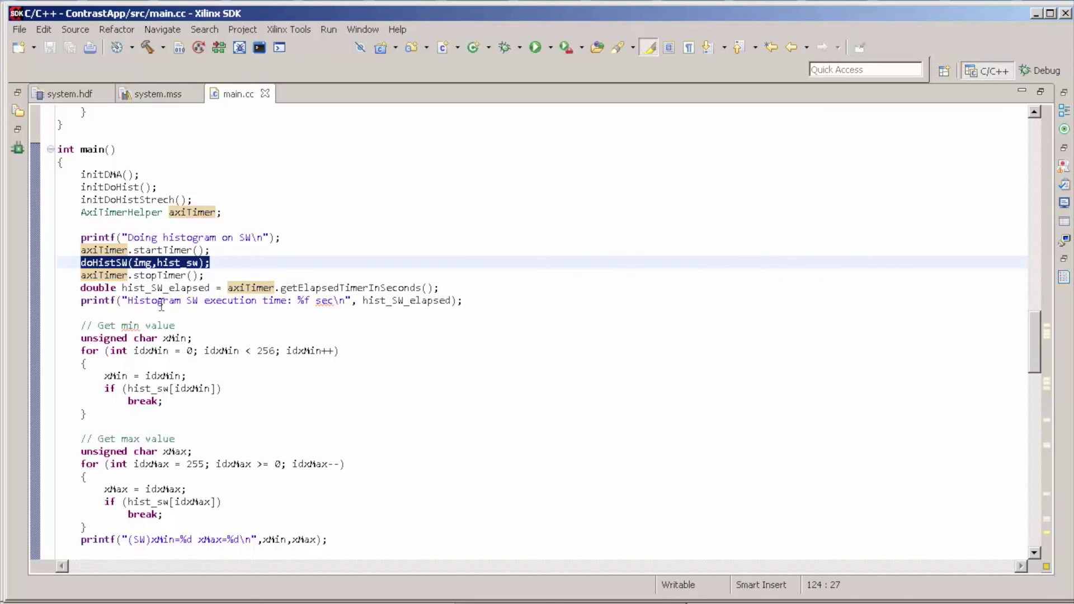
- Examine the minimum-value search in main(), highlighting its for loop and the if (hist_sw[idxMin]) condition
scroll(311, 306, down, 2)
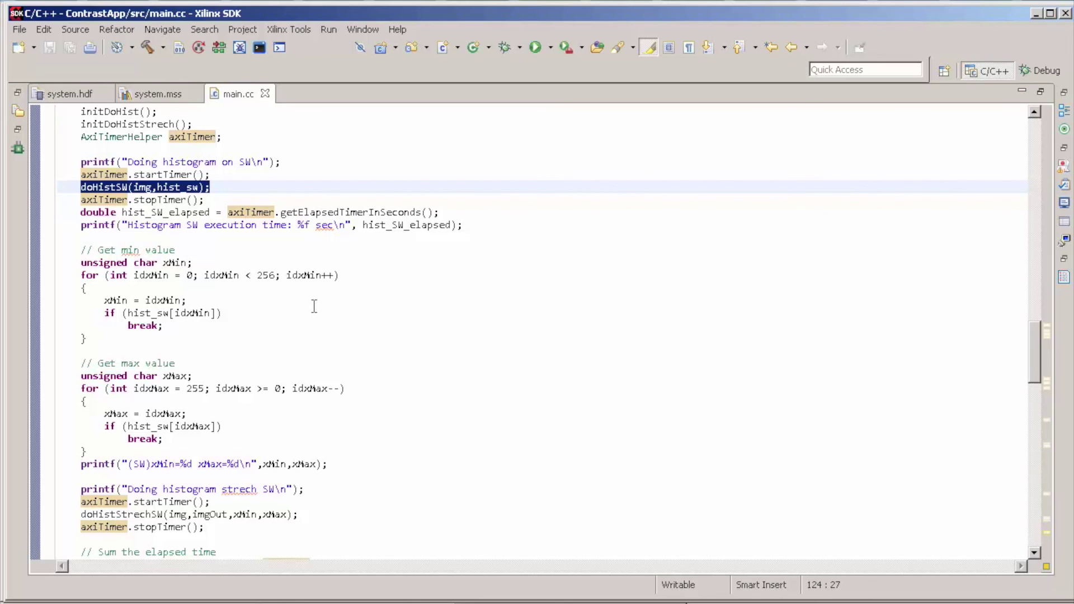
drag(80, 250, 185, 341)
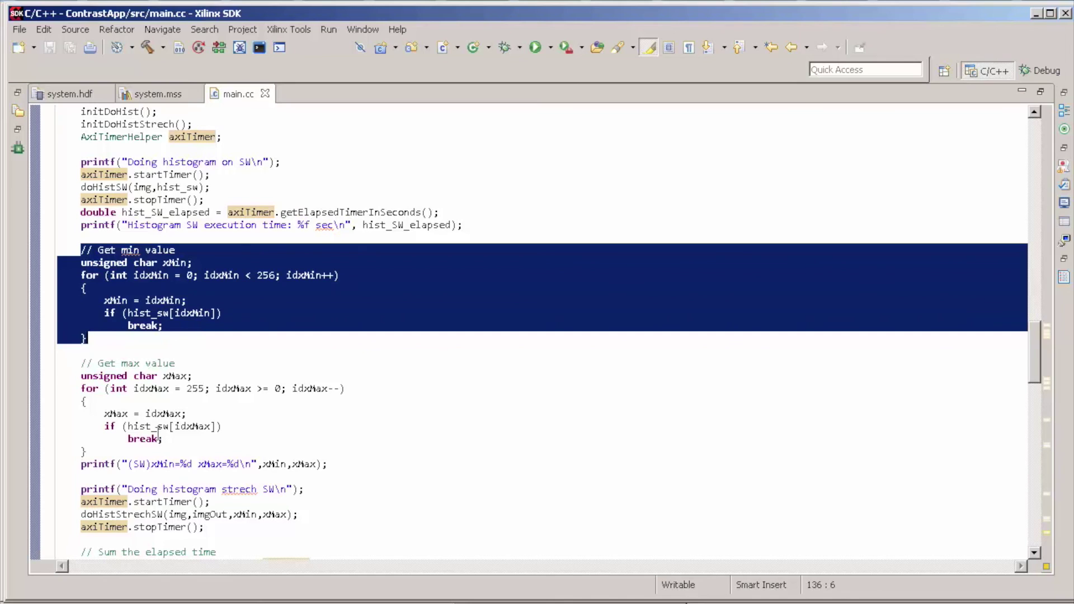
click(198, 343)
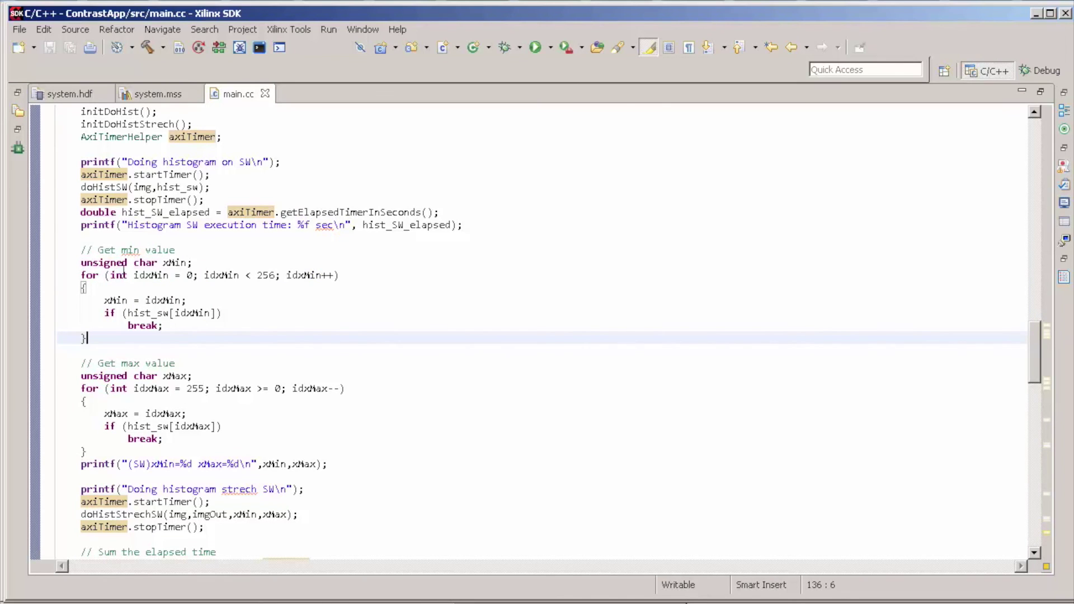
drag(116, 274, 217, 274)
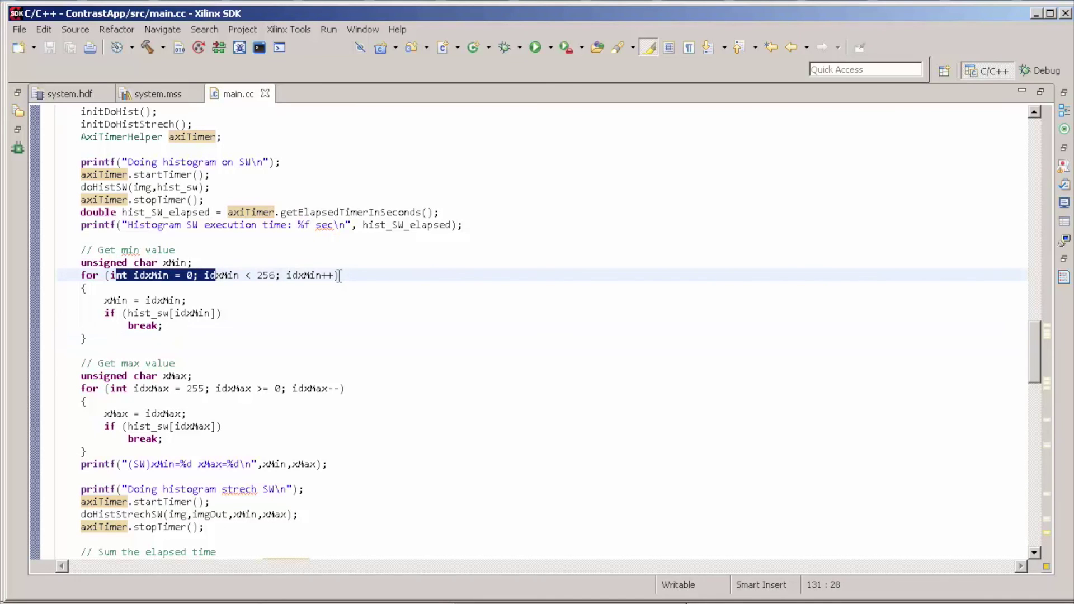
drag(104, 313, 223, 313)
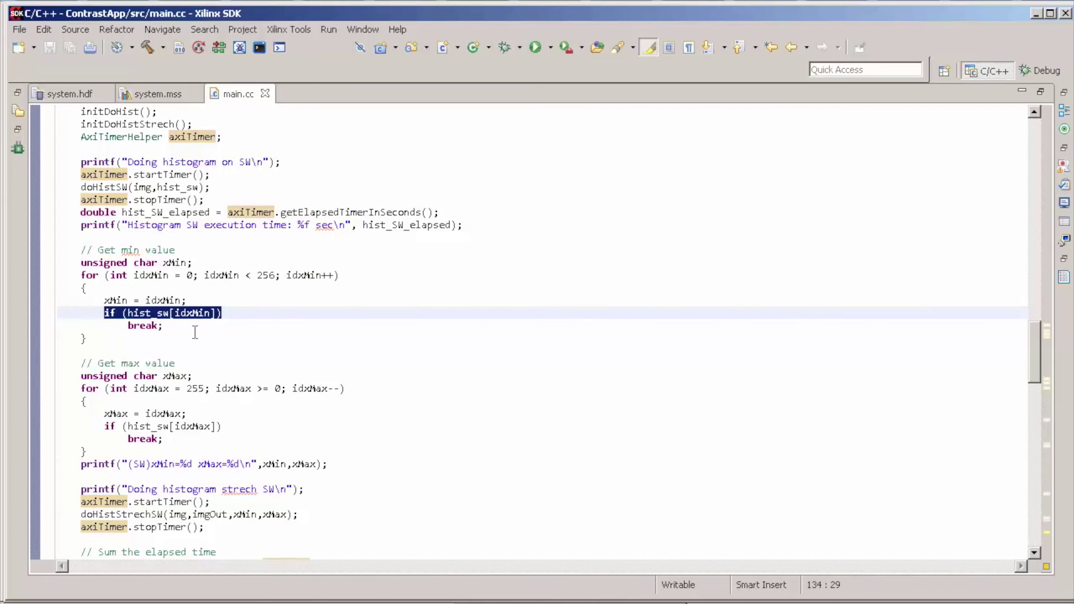
- Examine the maximum-value search in main() and highlight its if (hist_sw[idxMax]) condition and the timed doHistStrechSW(img,imgOut,xMin,xMax) call
scroll(205, 361, down, 1)
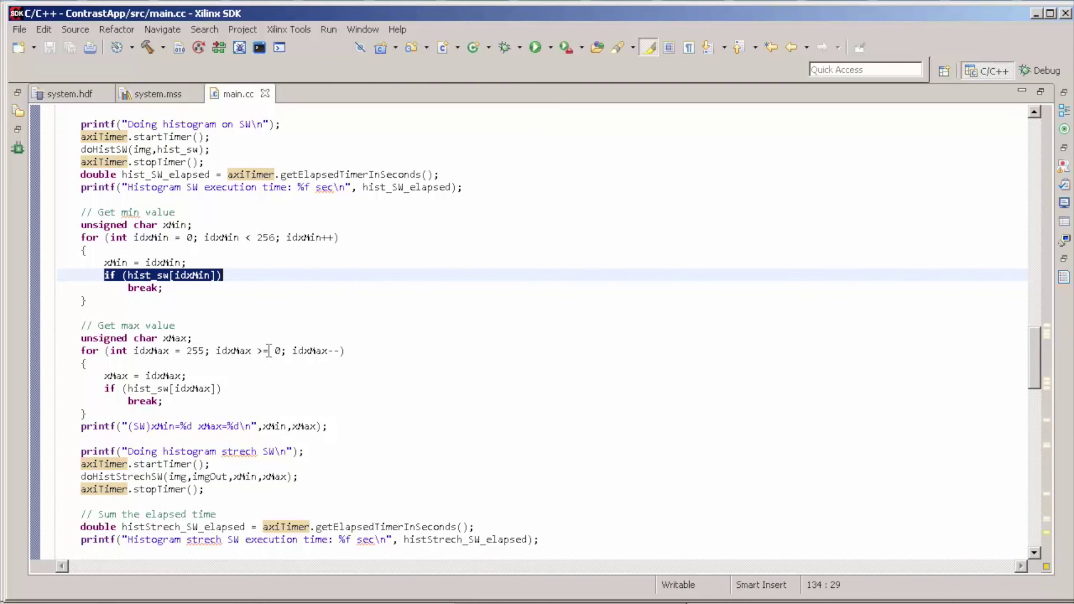
drag(104, 375, 223, 388)
click(215, 411)
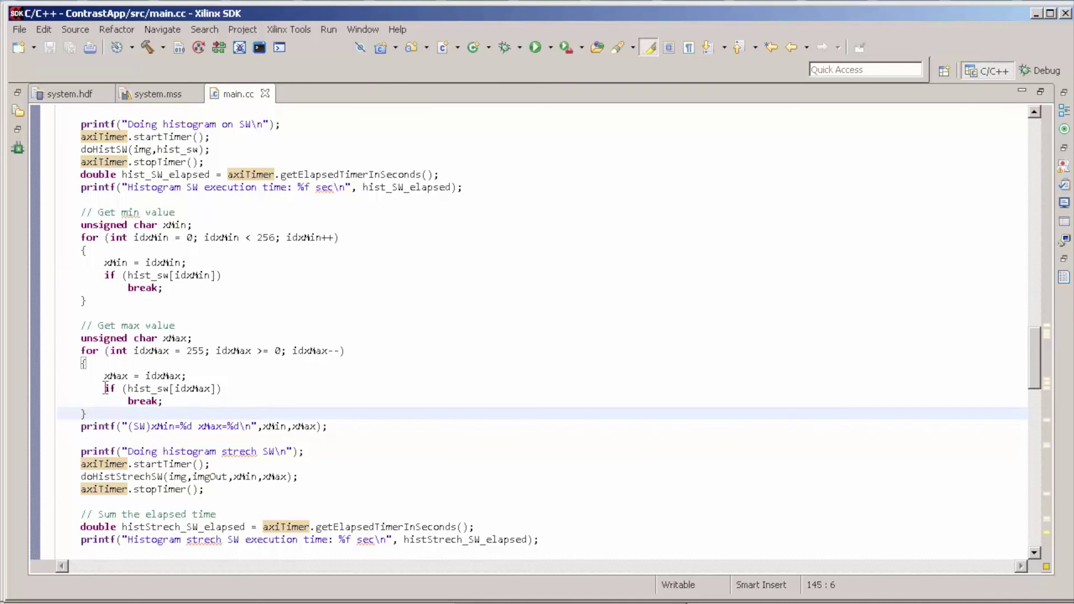
drag(104, 389, 193, 401)
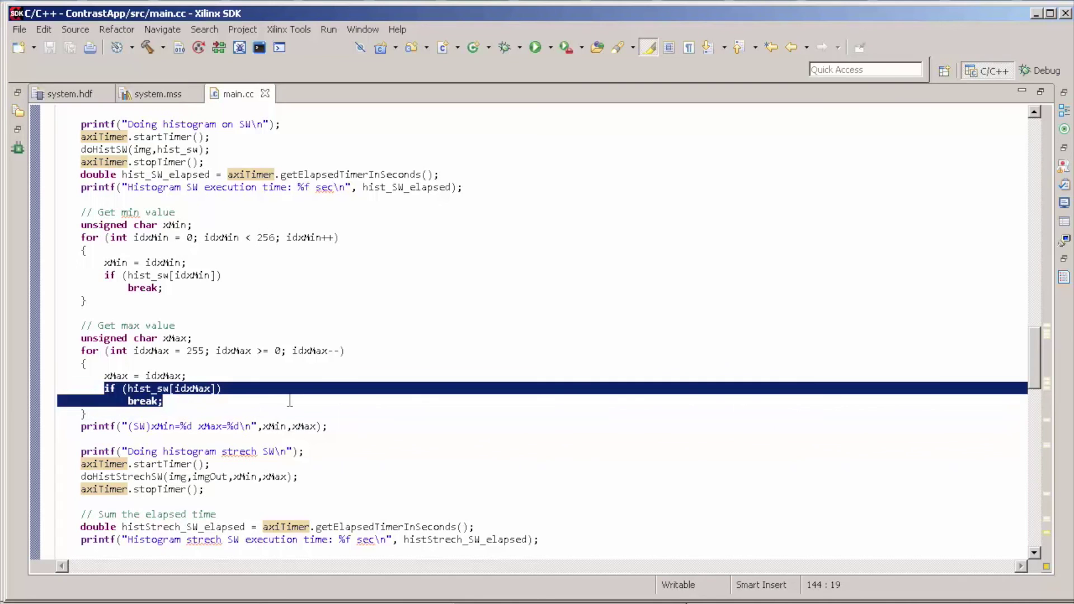
scroll(297, 408, down, 4)
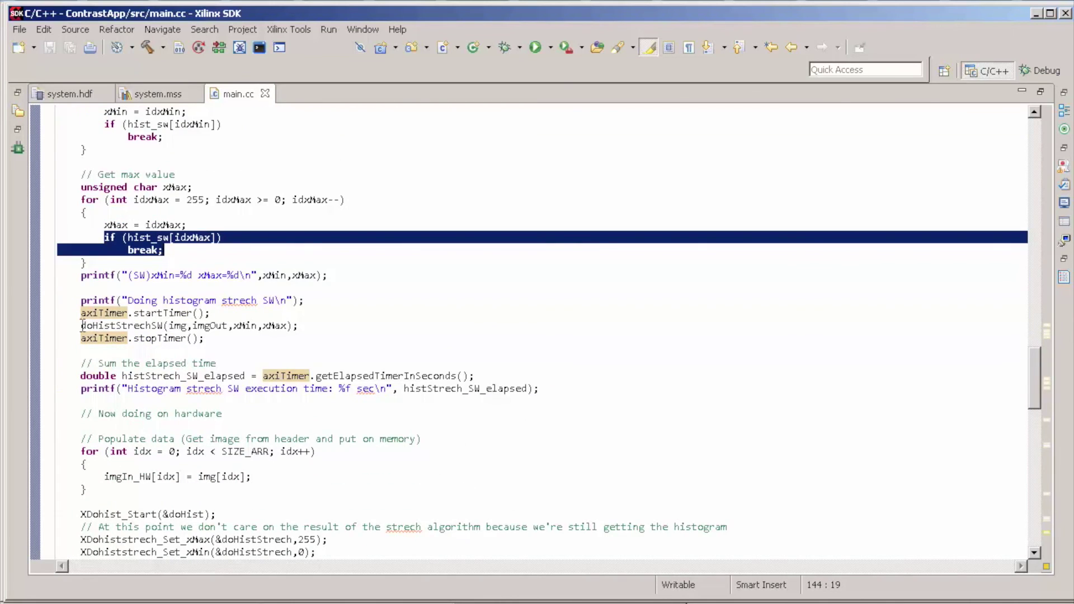
drag(80, 326, 302, 327)
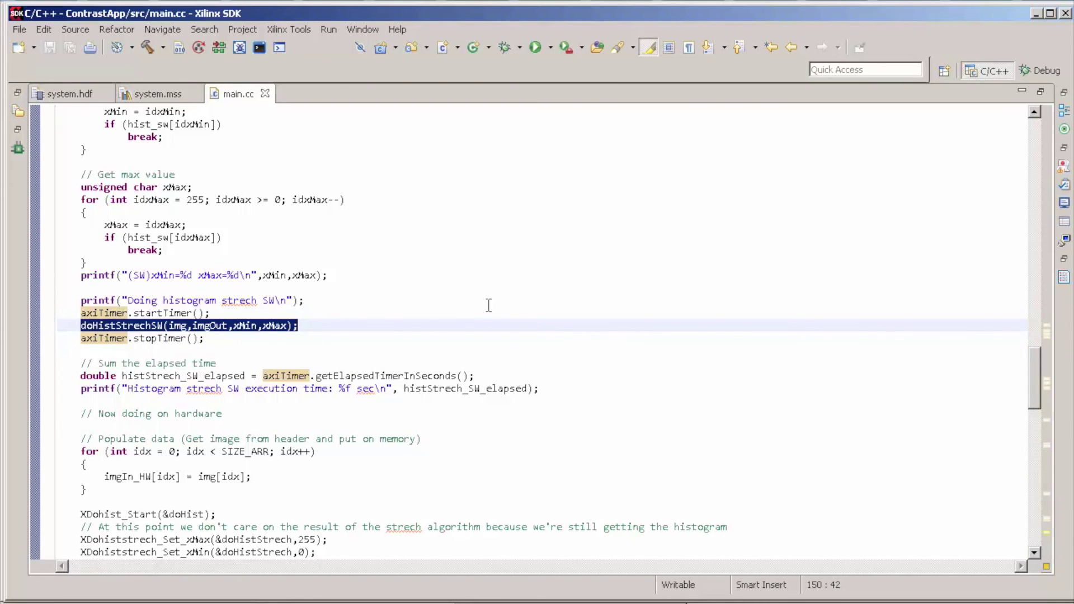
- Examine the start of the hardware section, highlighting the loop that fills imgIn_HW and the XDohist and XDohiststrech setup calls
scroll(489, 304, down, 5)
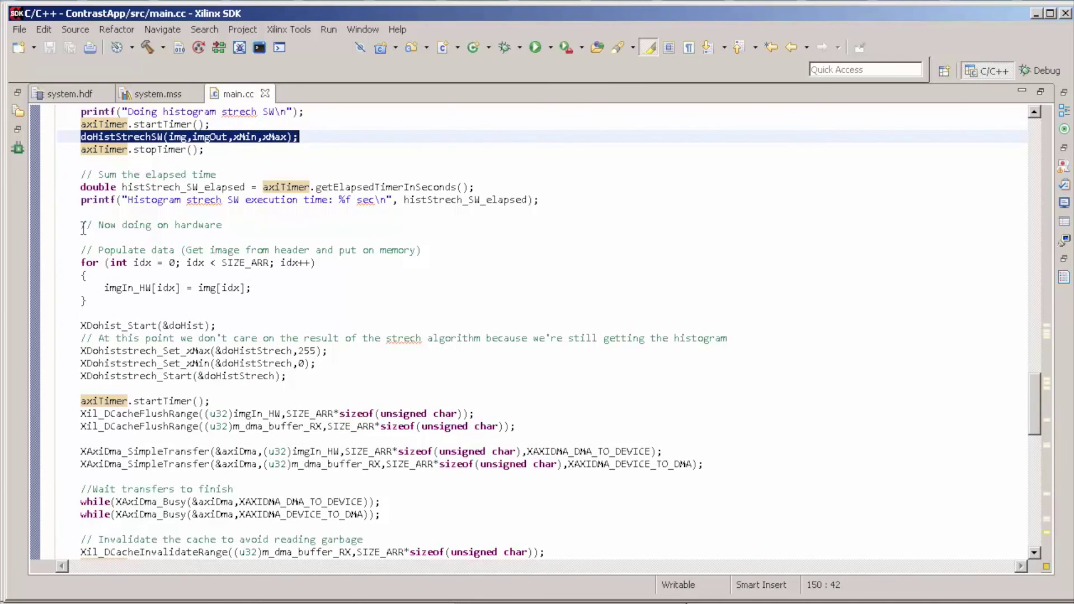
drag(83, 225, 291, 301)
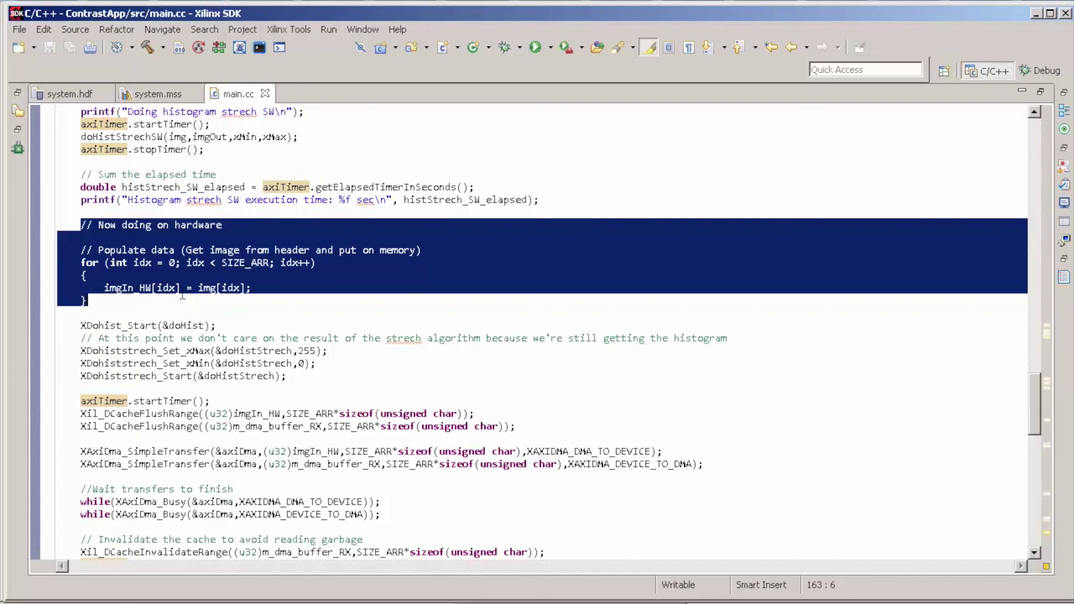
double_click(140, 288)
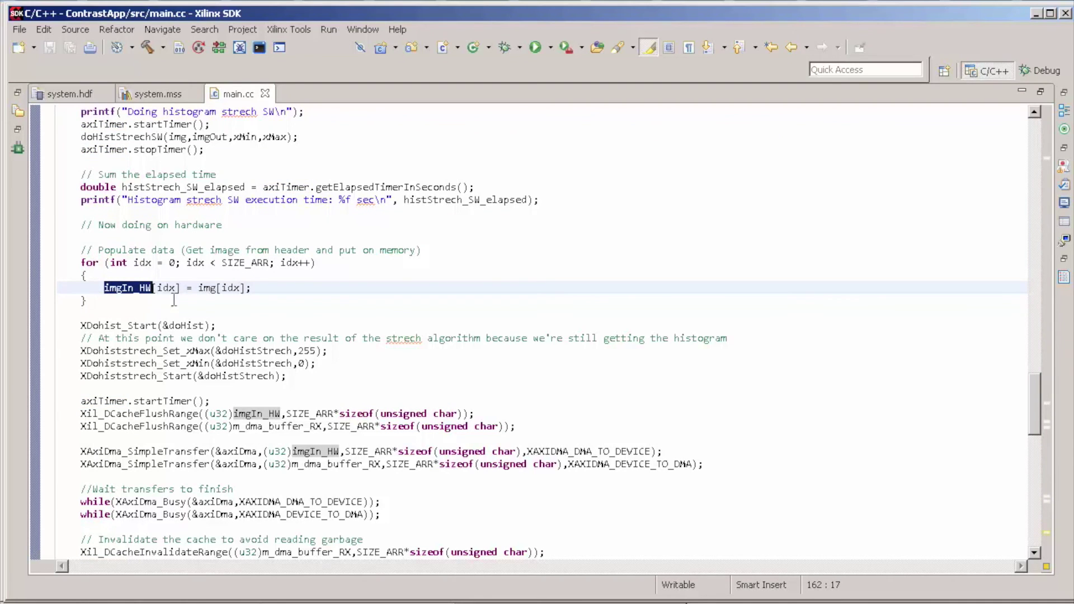
scroll(404, 348, down, 2)
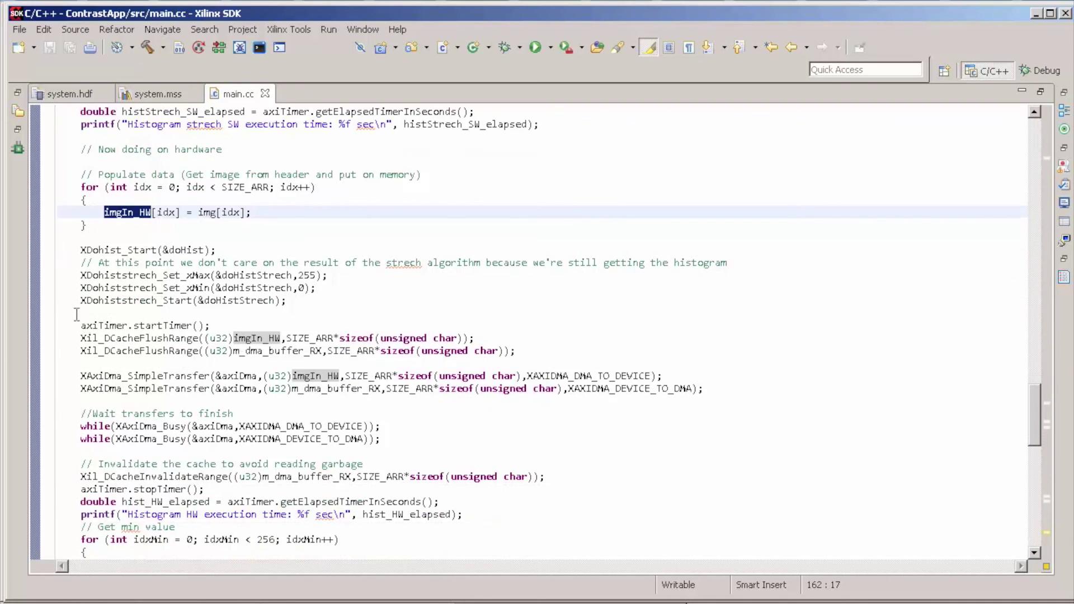
drag(81, 247, 332, 307)
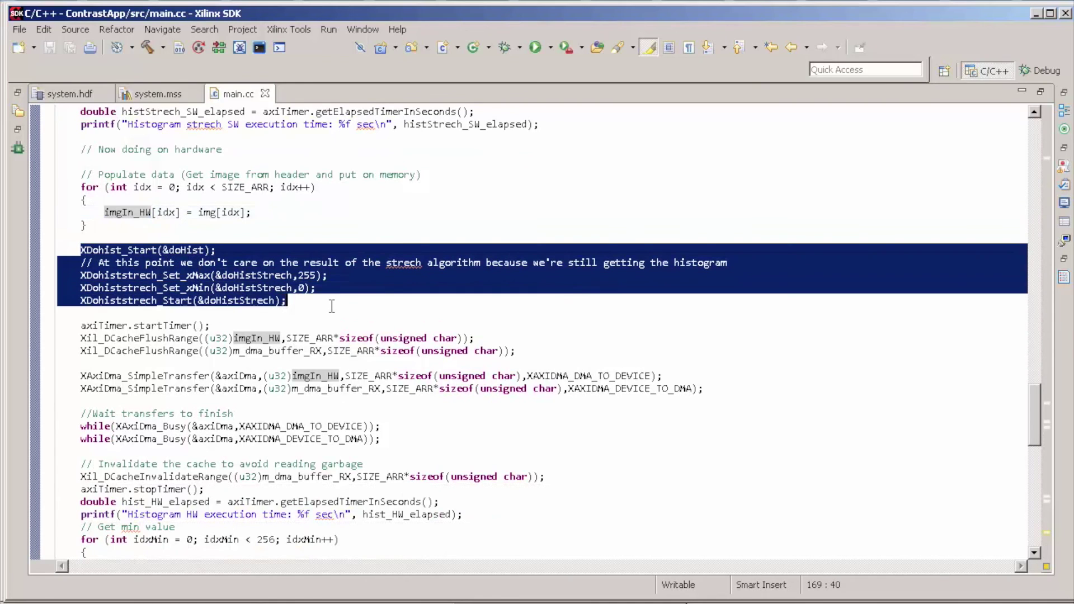
- Switch to Vivado and inspect the axis_broadcaster_0, doHist_0 and doHistStrech_0 blocks in the design_1 diagram
click(235, 352)
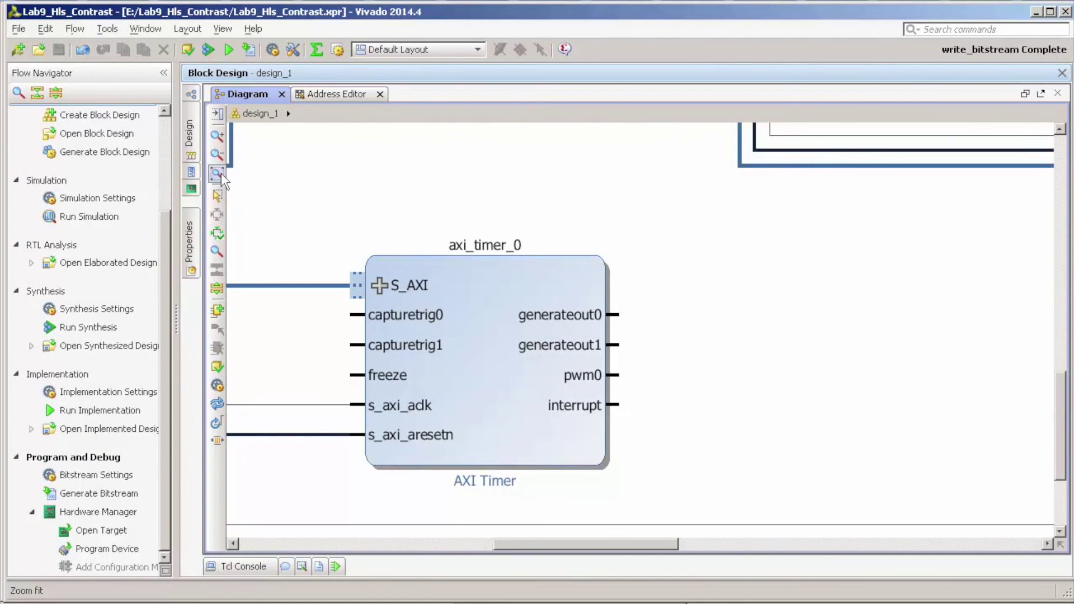
click(217, 172)
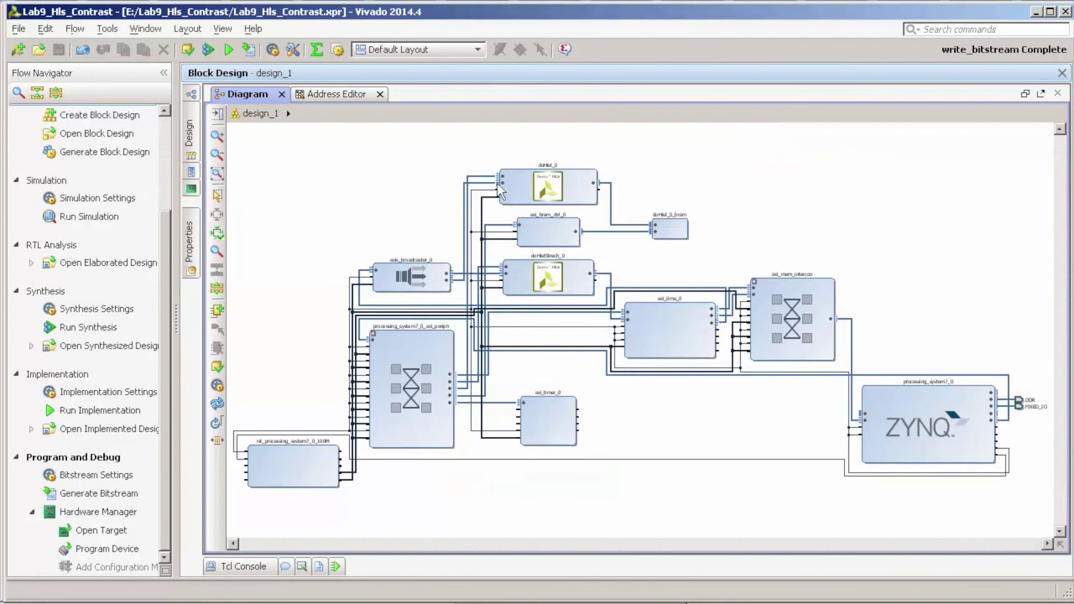
scroll(533, 252, up, 5)
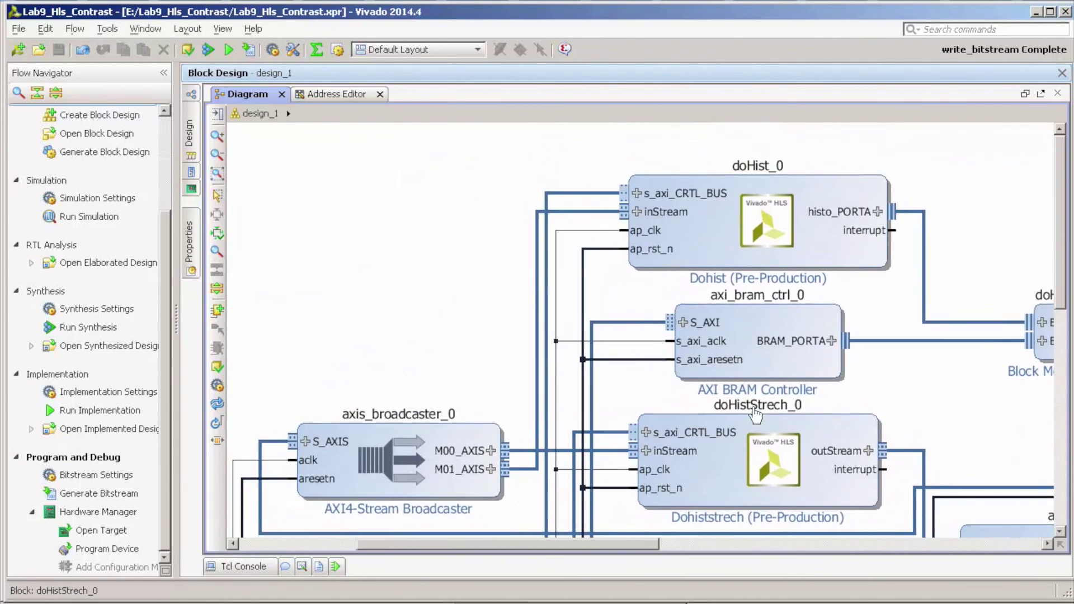
scroll(755, 414, down, 1)
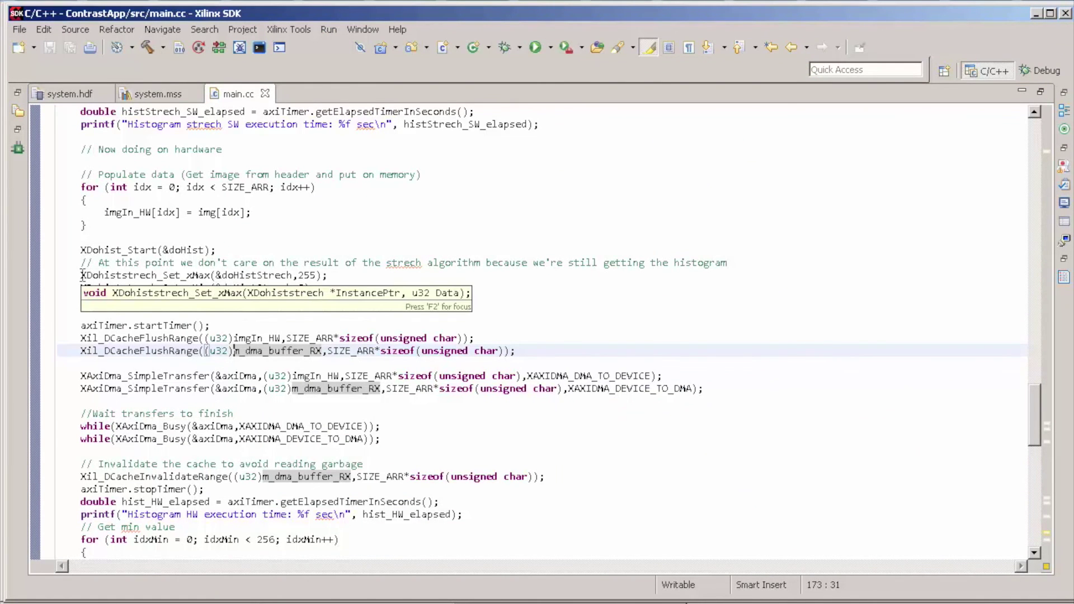
- Return to main.cc in Xilinx SDK and highlight the XDohist_Start call and the XDohiststrech calls setting xMax to 255 and xMin to 0
drag(80, 250, 216, 250)
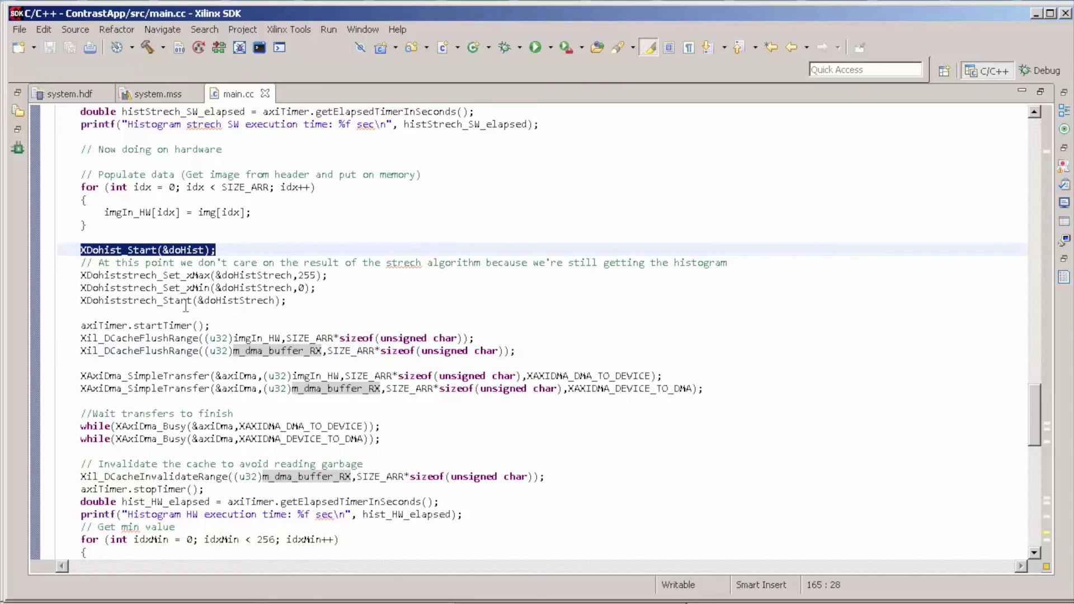
click(81, 275)
drag(82, 275, 224, 301)
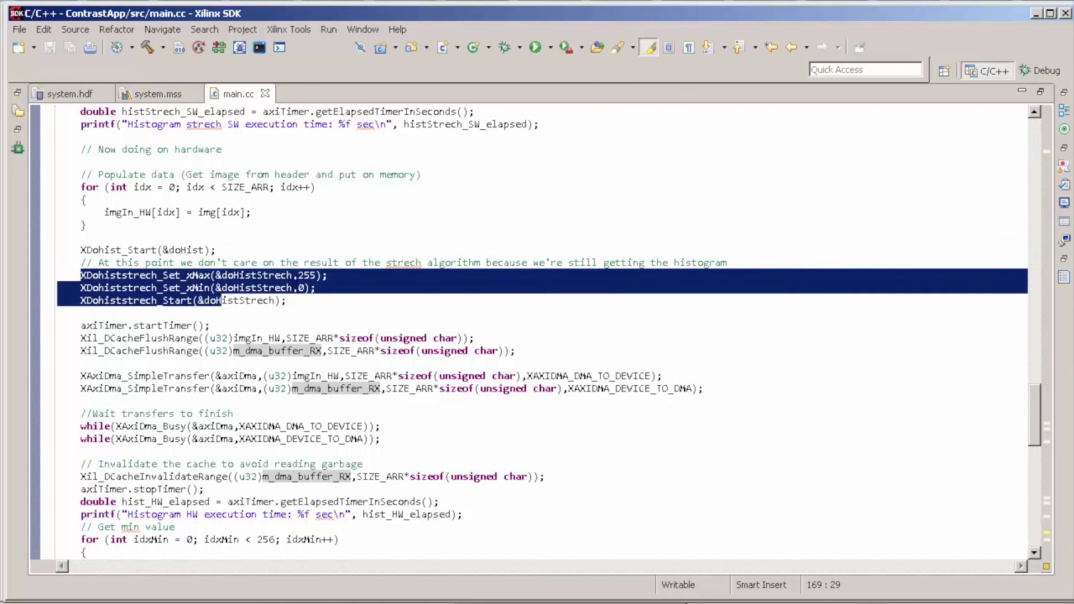
click(305, 275)
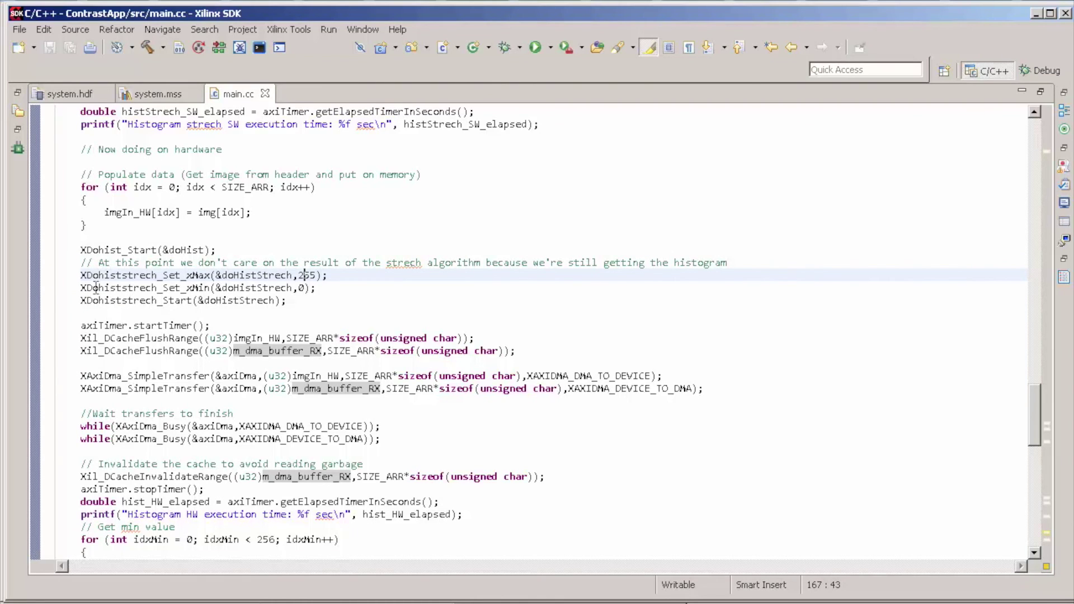
drag(80, 275, 162, 288)
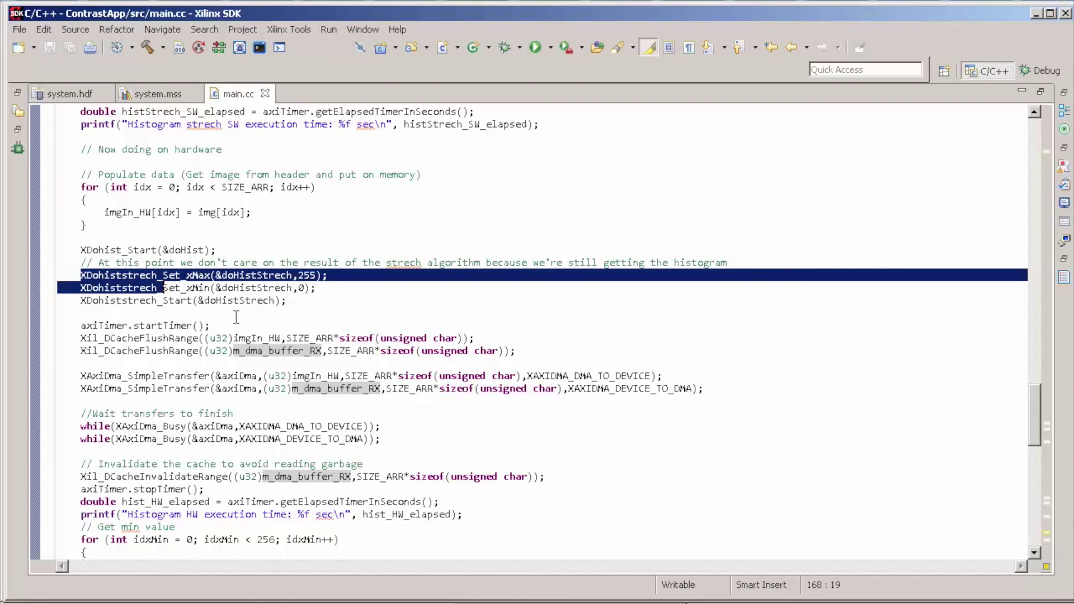
- Examine the block from the Xil_DCacheFlushRange calls through the DMA transfers to the Xil_DCacheInvalidateRange call
scroll(419, 401, down, 2)
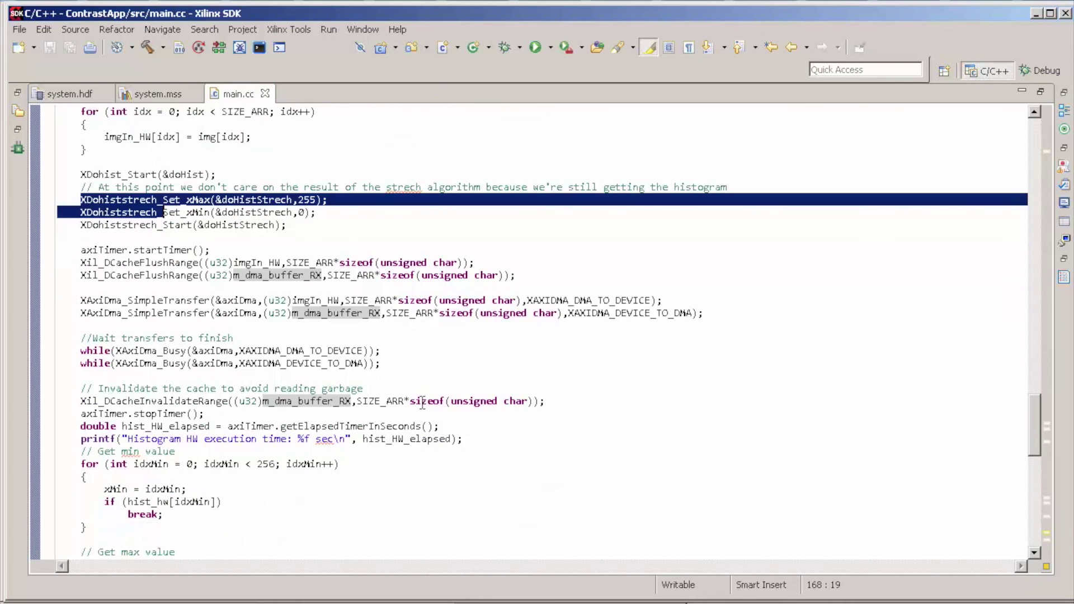
drag(77, 262, 579, 398)
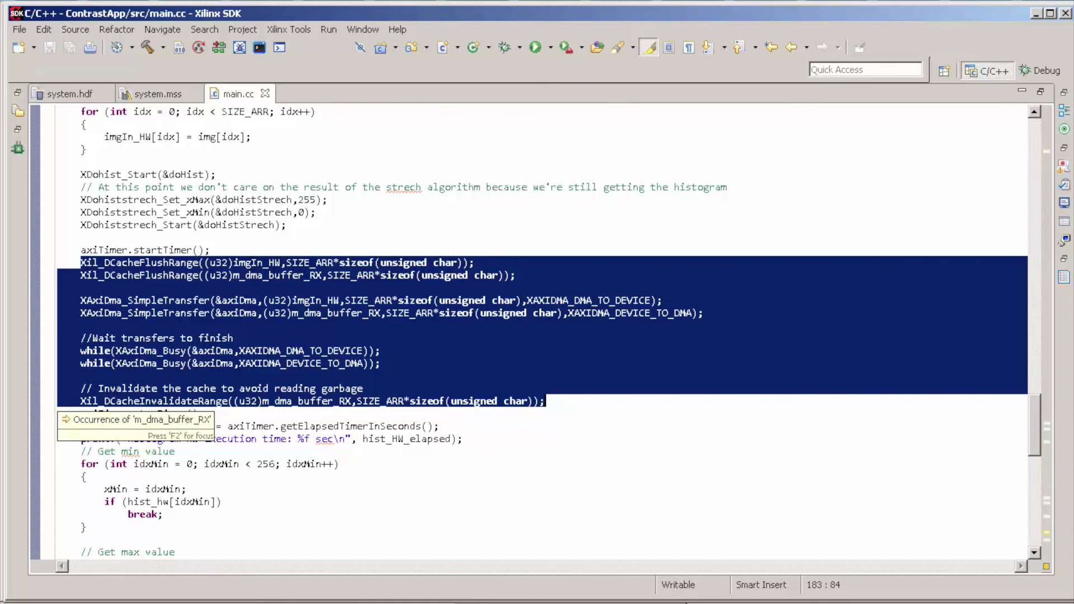
click(293, 274)
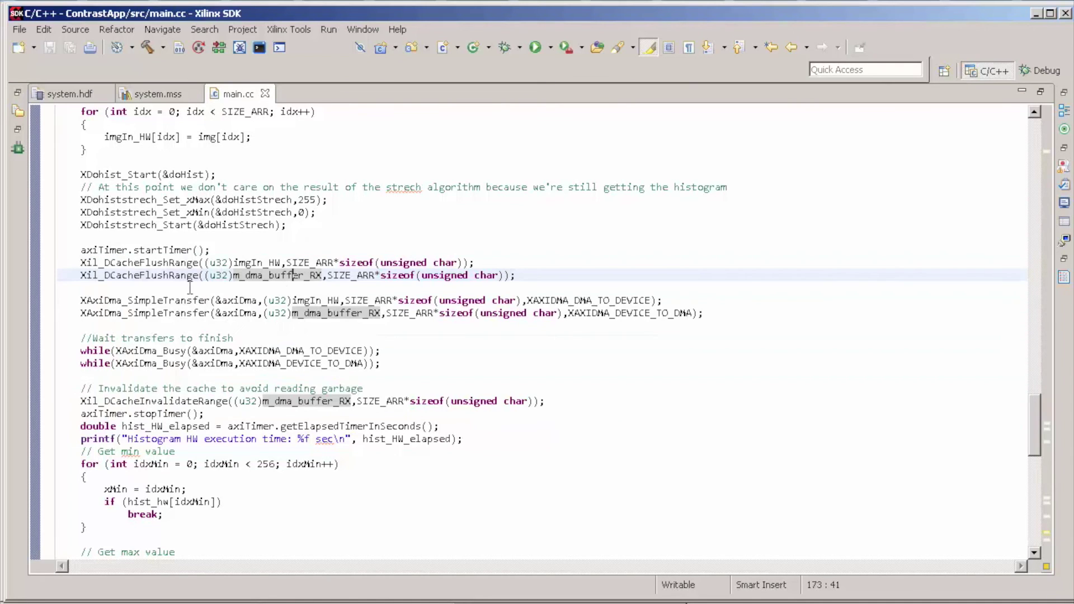
- Examine the first XAxiDma_SimpleTransfer call, highlighting its imgIn_HW source argument and checking the XAXIDMA_DMA_TO_DEVICE direction
click(81, 301)
drag(82, 301, 460, 301)
click(468, 338)
click(300, 301)
double_click(301, 300)
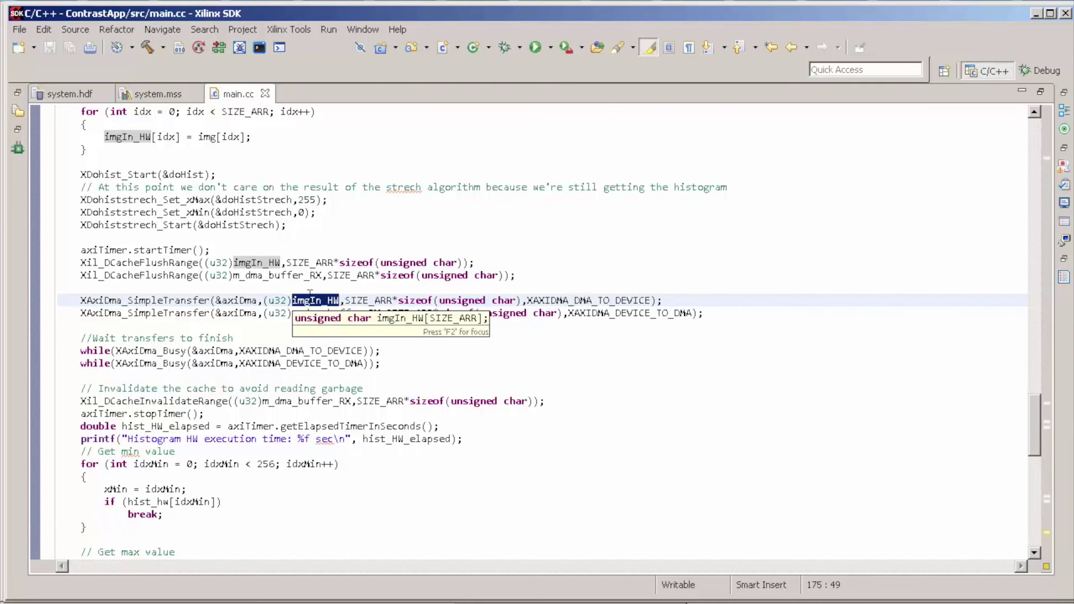
mouse_move(654, 302)
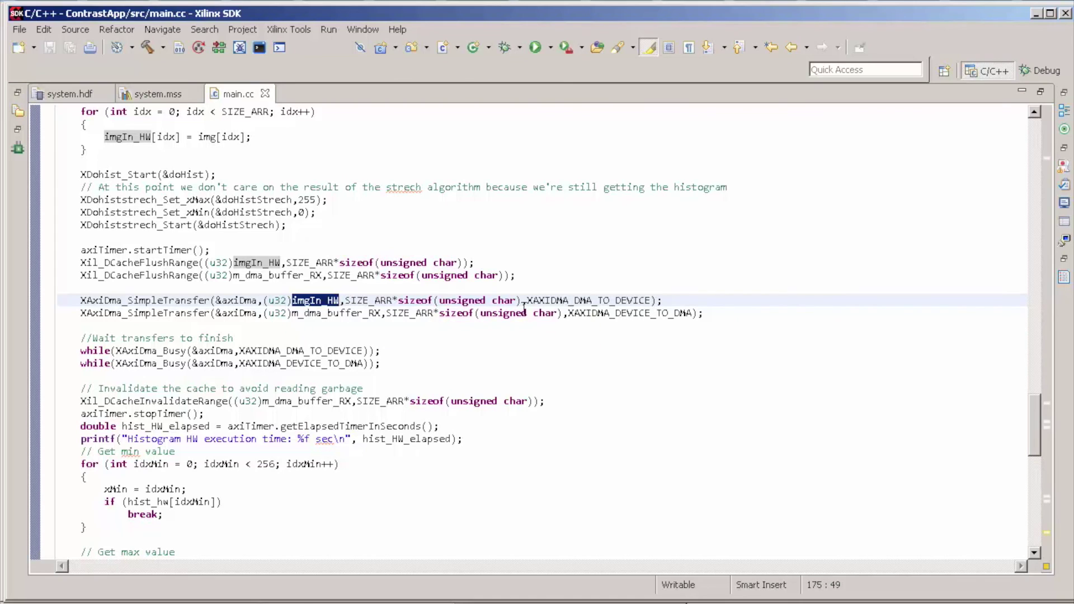
- Highlight the second XAxiDma_SimpleTransfer call and its m_dma_buffer_RX argument, and check that pointer's definition near the start of main.cc
drag(80, 313, 576, 315)
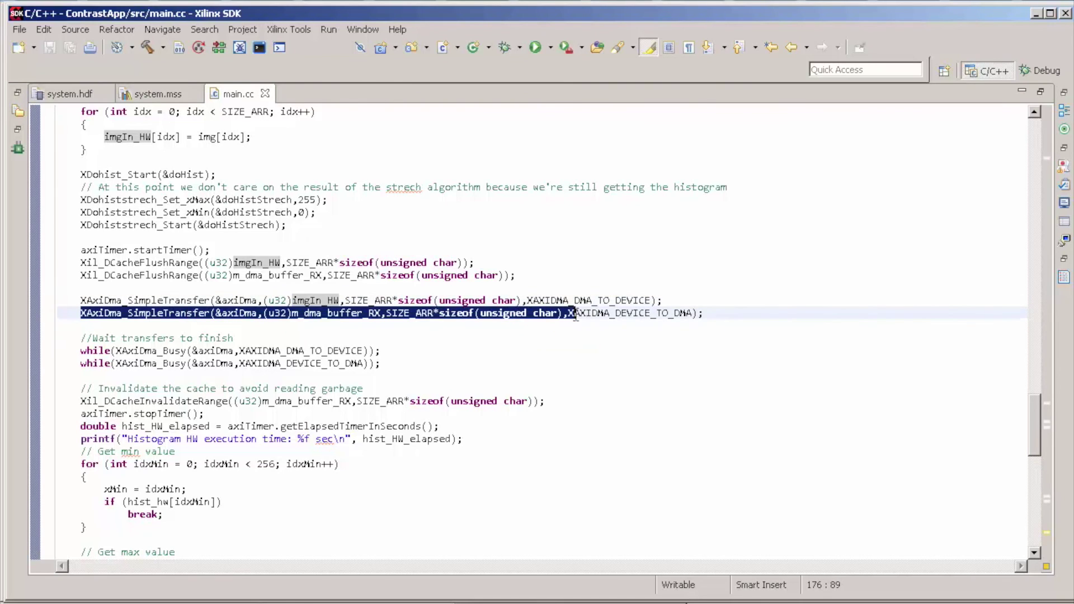
click(583, 350)
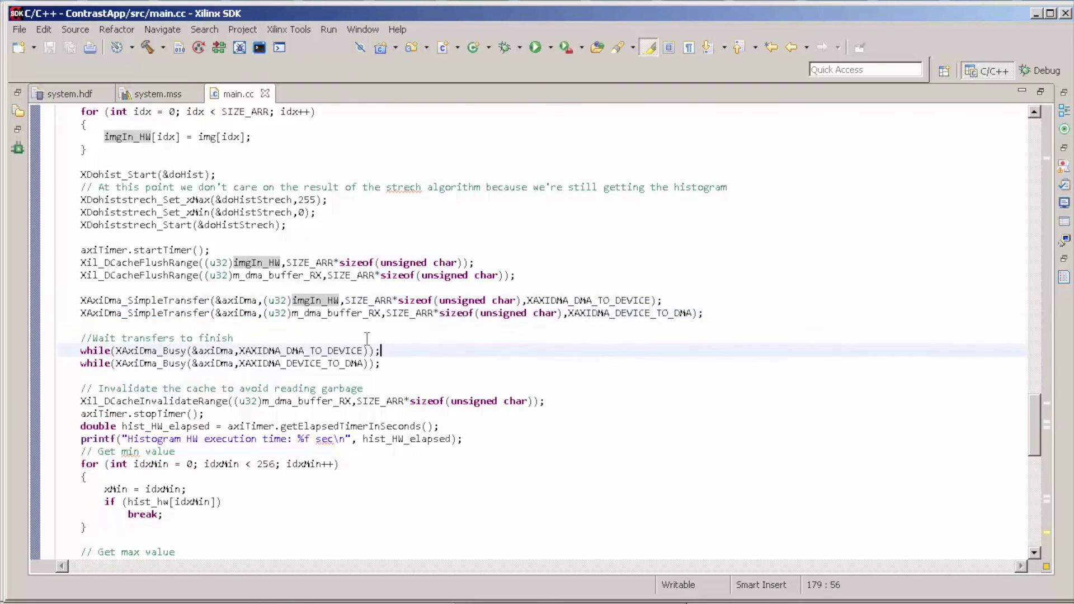
drag(291, 313, 381, 315)
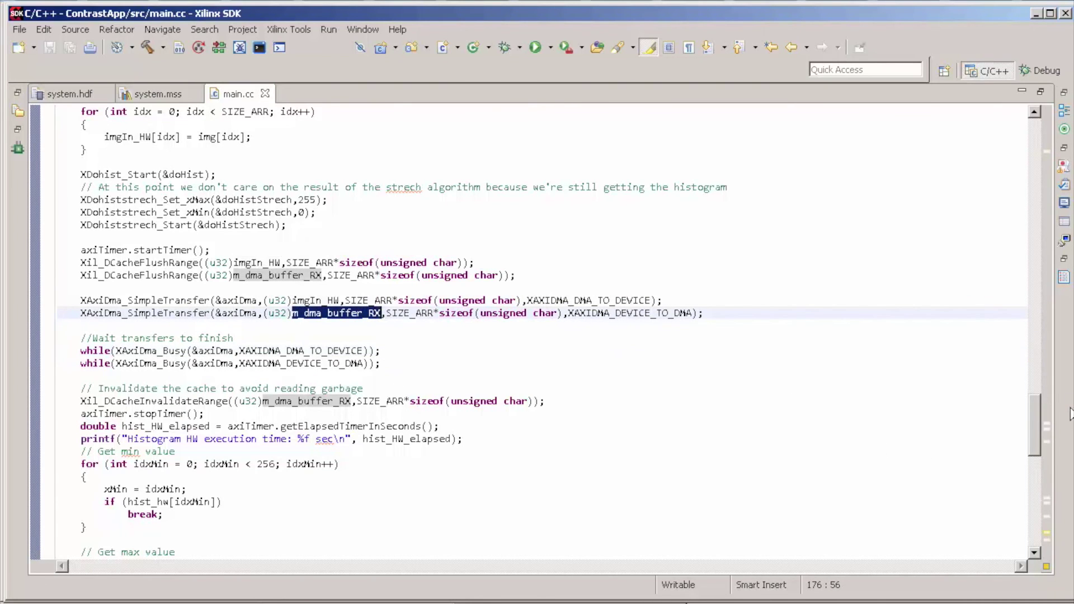
drag(1039, 424, 1033, 159)
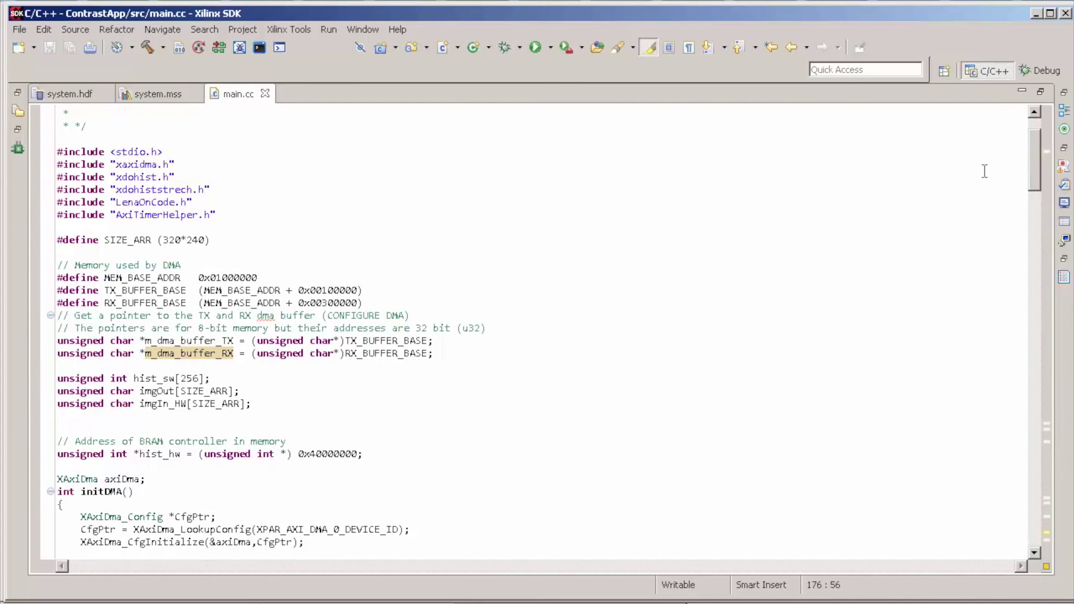
drag(1036, 180, 1032, 446)
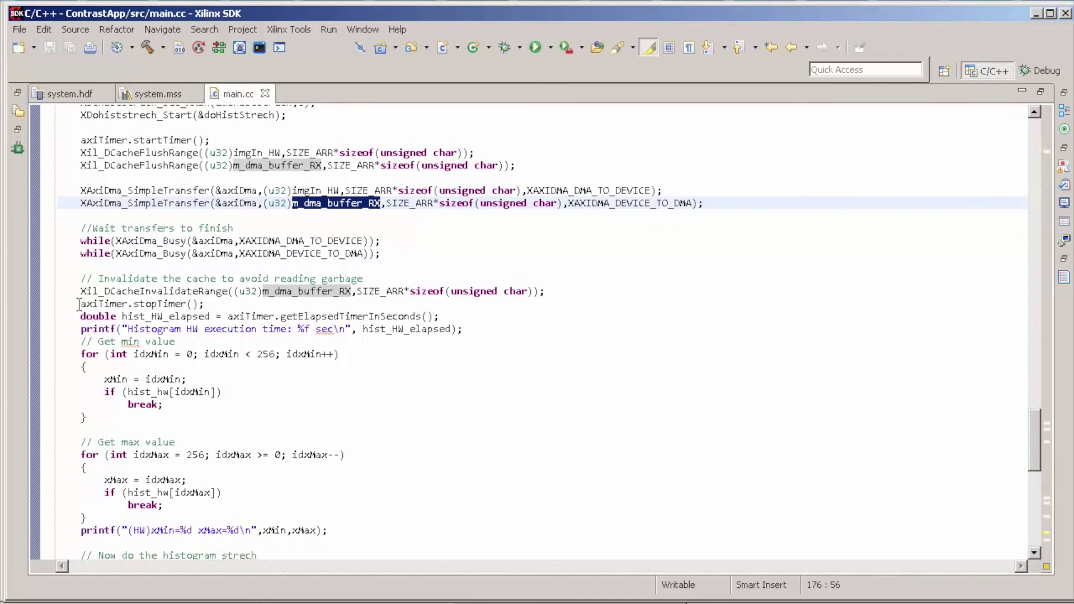
- Highlight the axiTimer.stopTimer() call after the first hardware pass and the minimum and maximum search loops over hist_hw
drag(81, 304, 232, 306)
scroll(232, 312, up, 2)
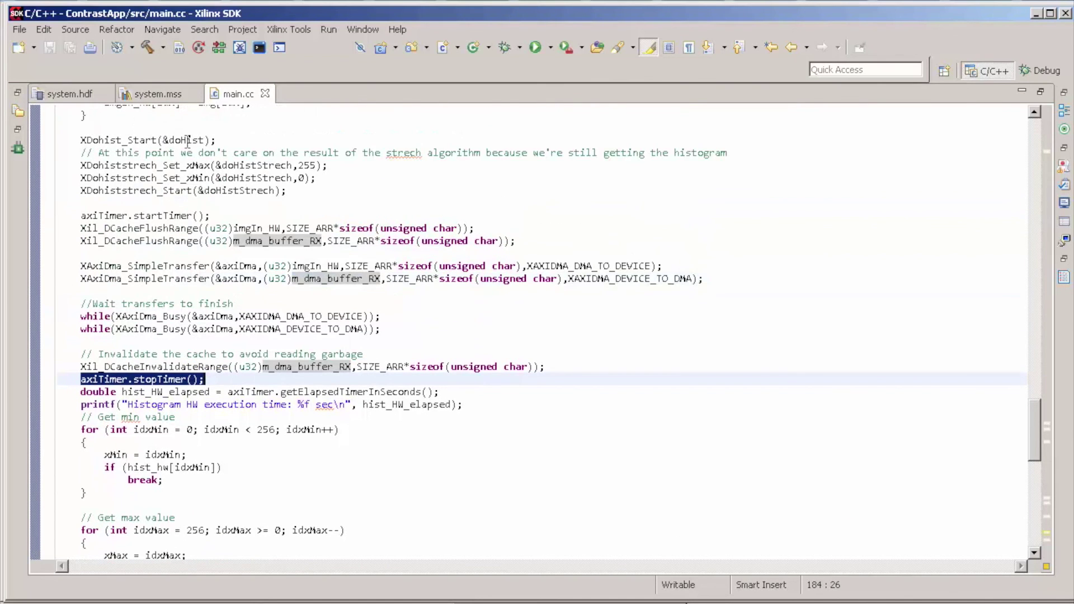
scroll(322, 415, down, 1)
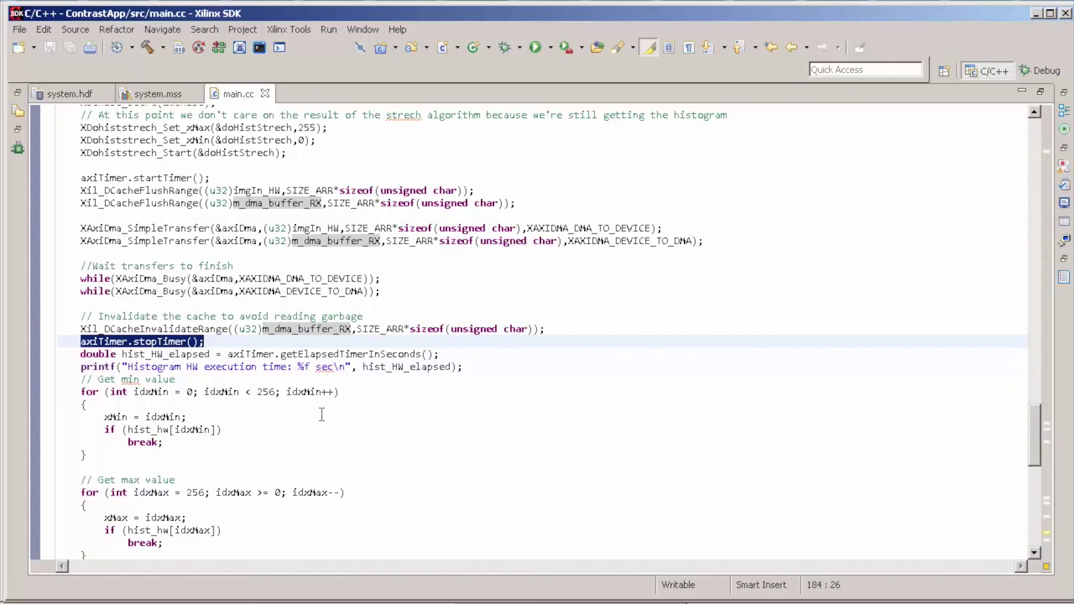
scroll(322, 415, down, 2)
drag(80, 304, 160, 480)
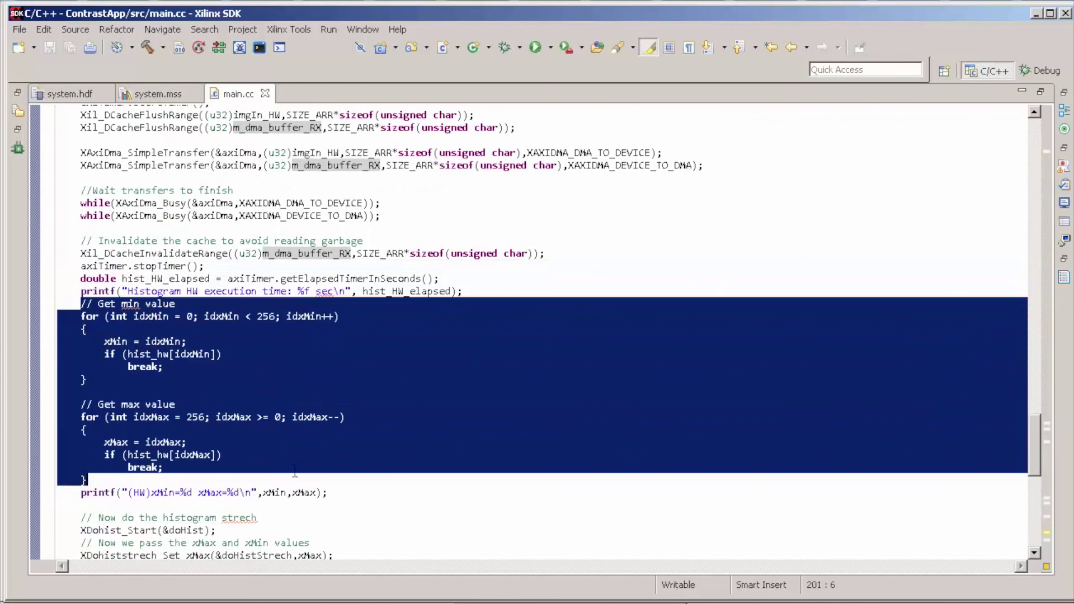
- Examine the hardware histogram stretch section, highlighting its code block and the xMax and xMin arguments passed to doHistStrech
scroll(381, 470, down, 2)
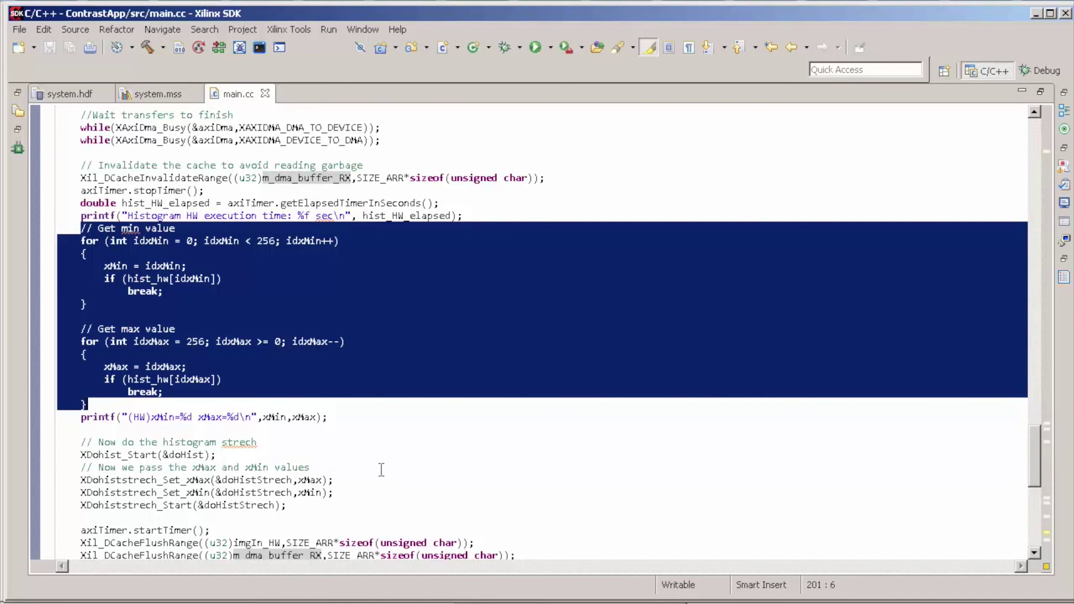
scroll(381, 470, down, 6)
scroll(381, 470, down, 1)
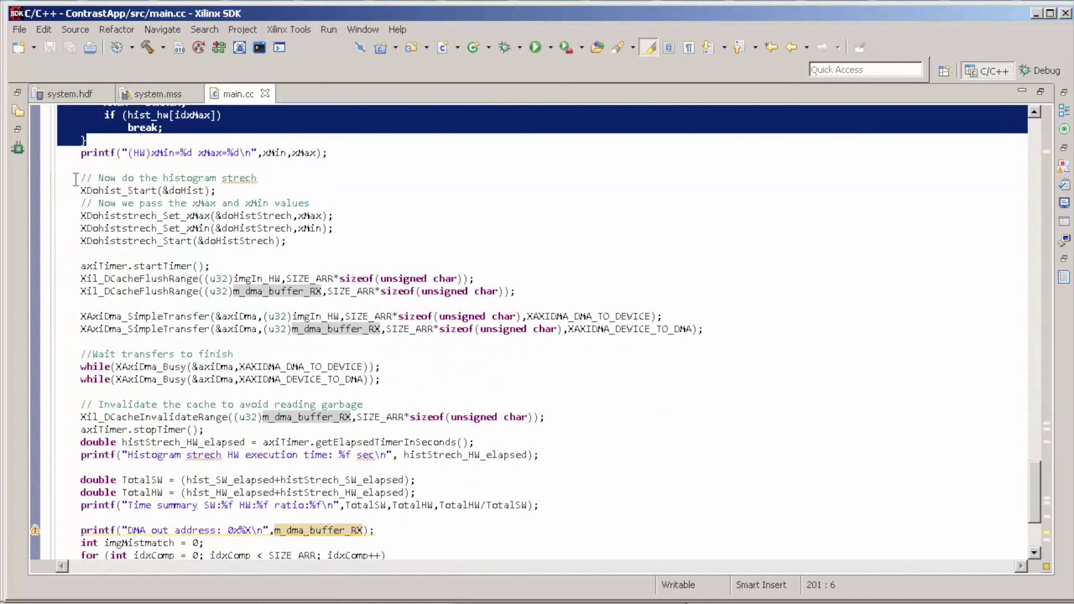
drag(80, 178, 317, 367)
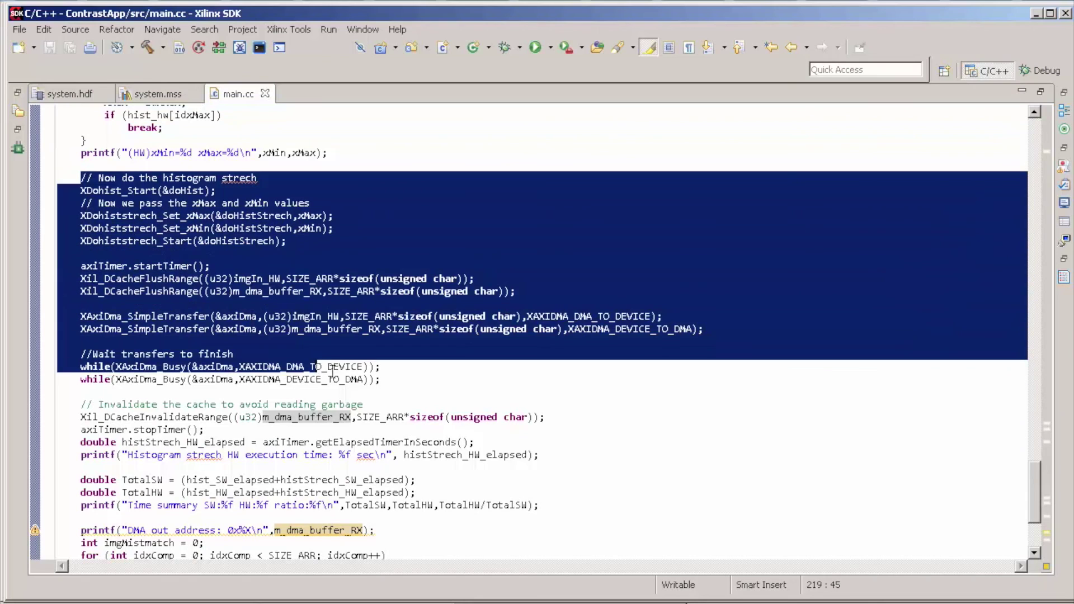
click(406, 415)
double_click(313, 219)
double_click(311, 228)
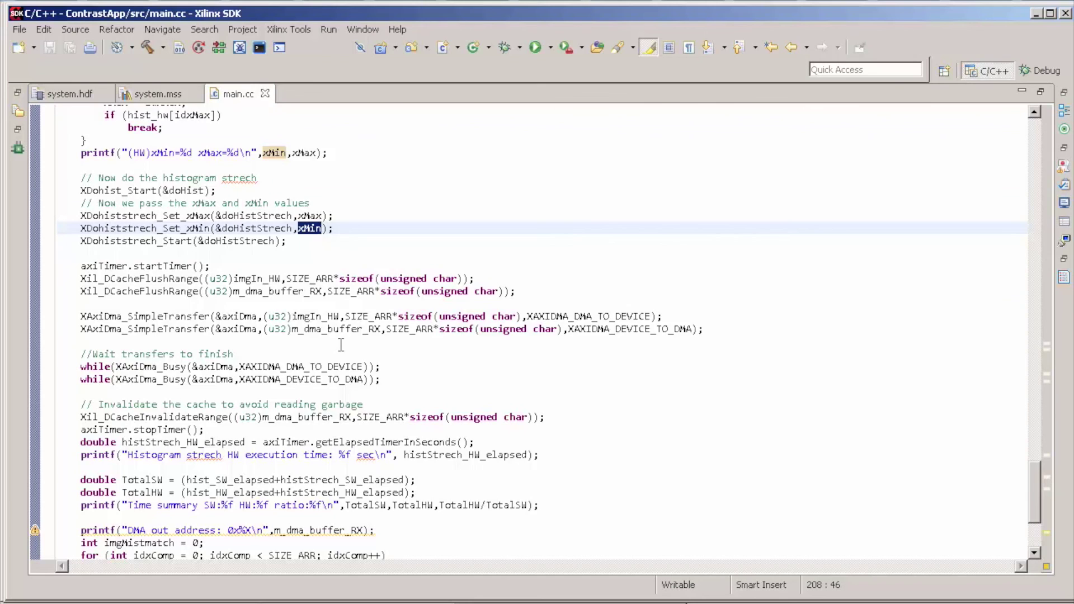
- Switch to Vivado, program the xc7z020_1 device with design_1_wrapper.bit, and highlight the debug hub warning in the Tcl output
scroll(341, 345, down, 2)
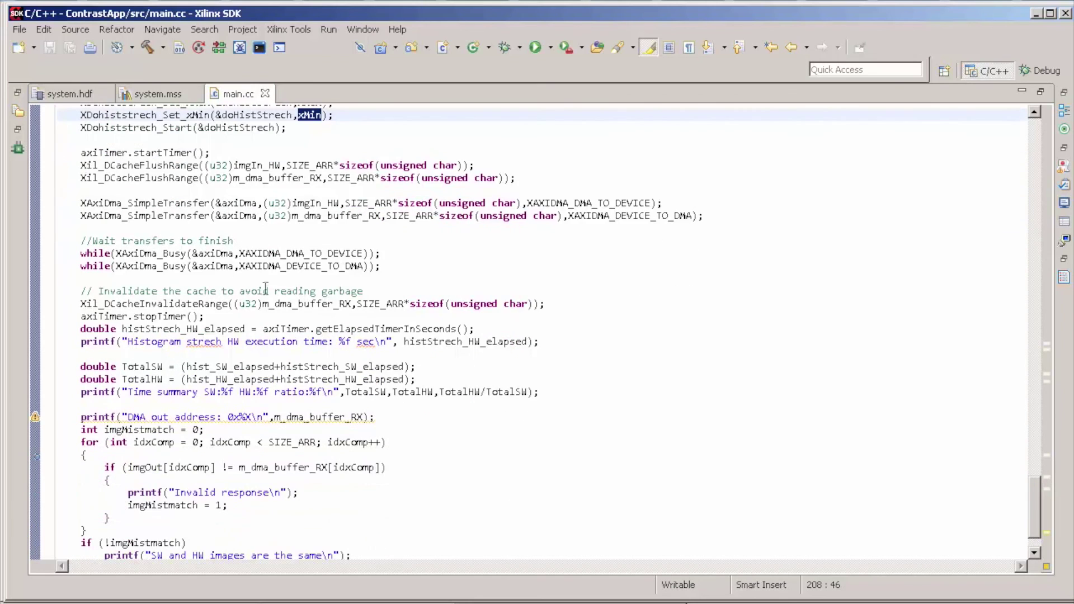
key(alt+Tab)
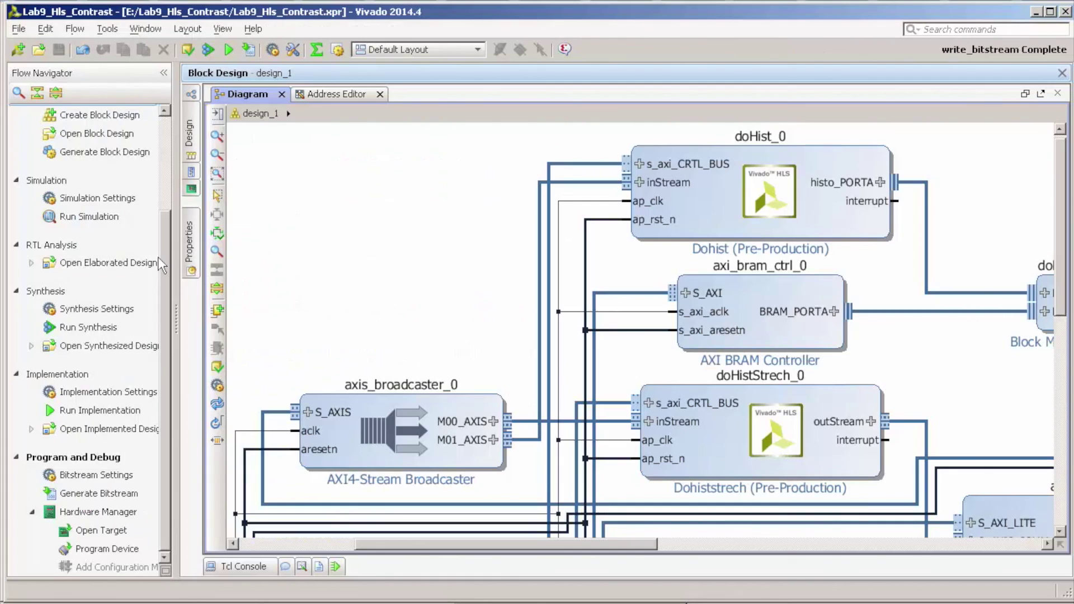
click(98, 512)
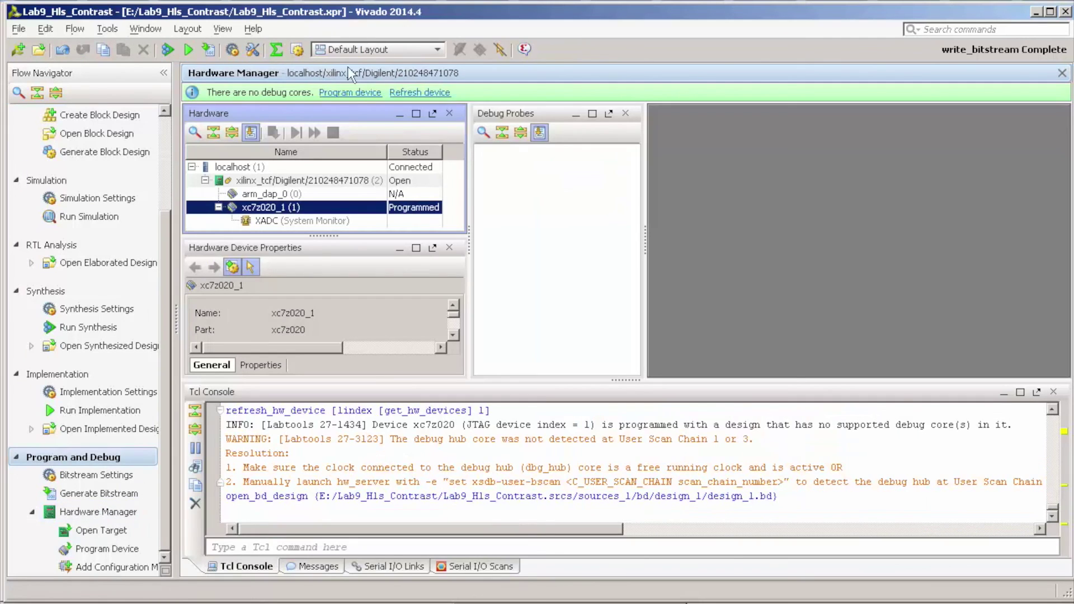
click(355, 93)
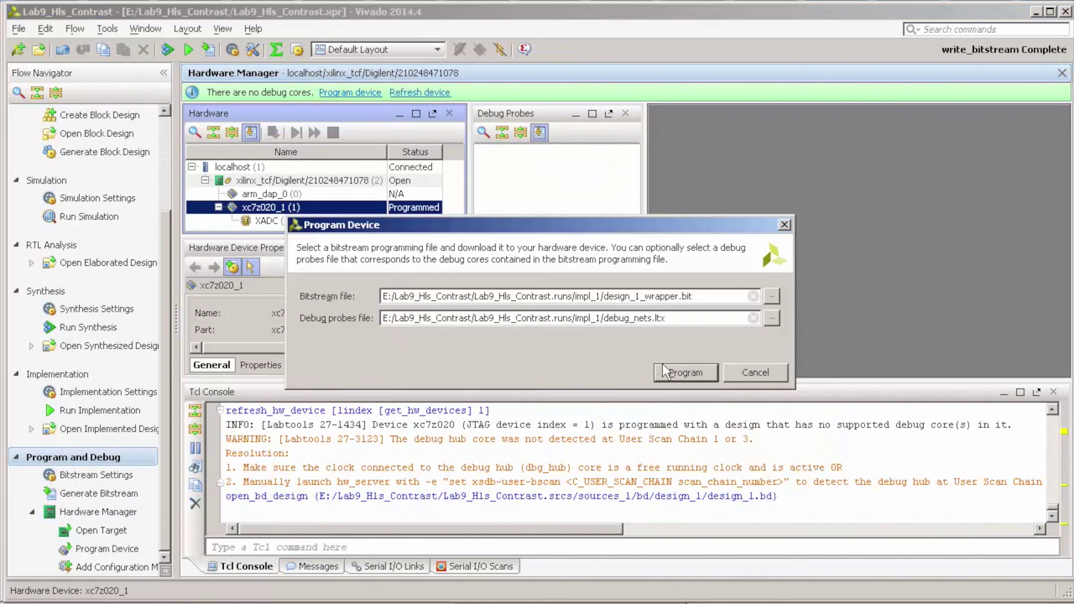
click(662, 365)
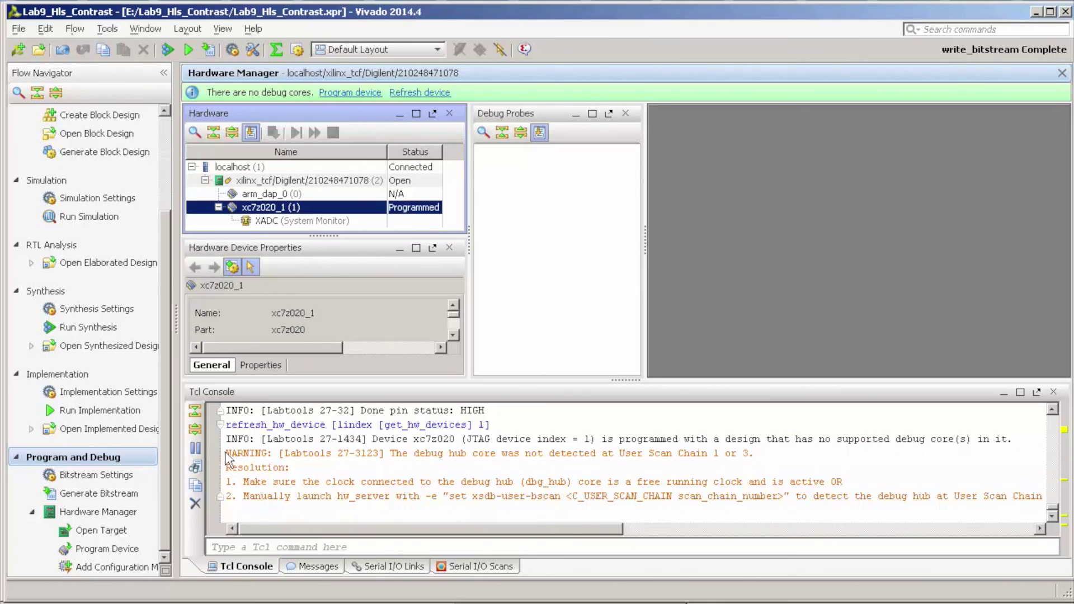
drag(227, 454, 854, 497)
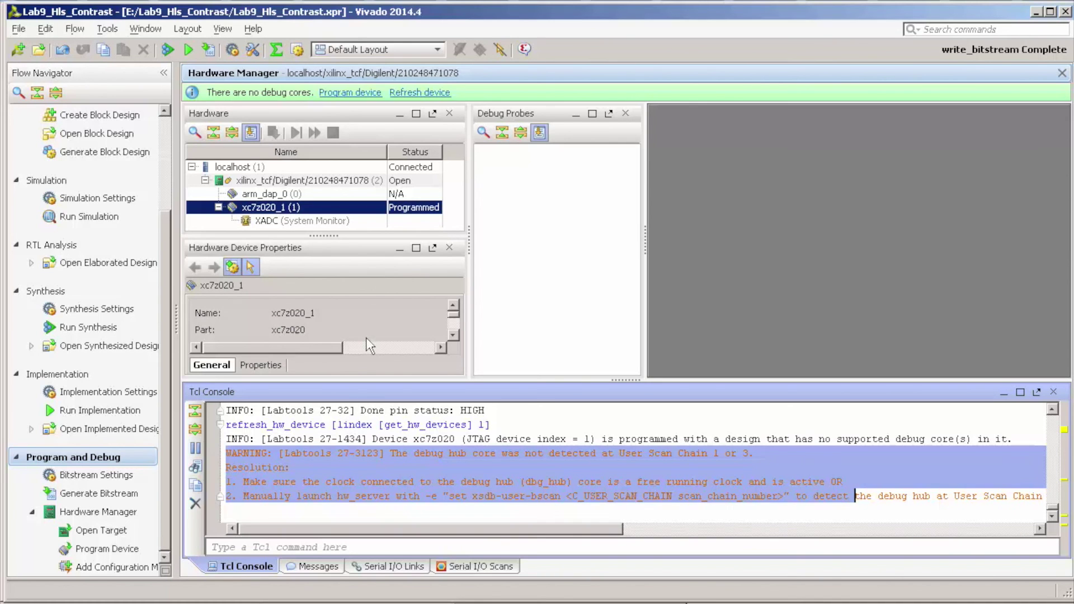
- Switch back to Xilinx SDK, launch ContrastApp on hardware with GDB, and show the end of main.cc
key(alt+Tab)
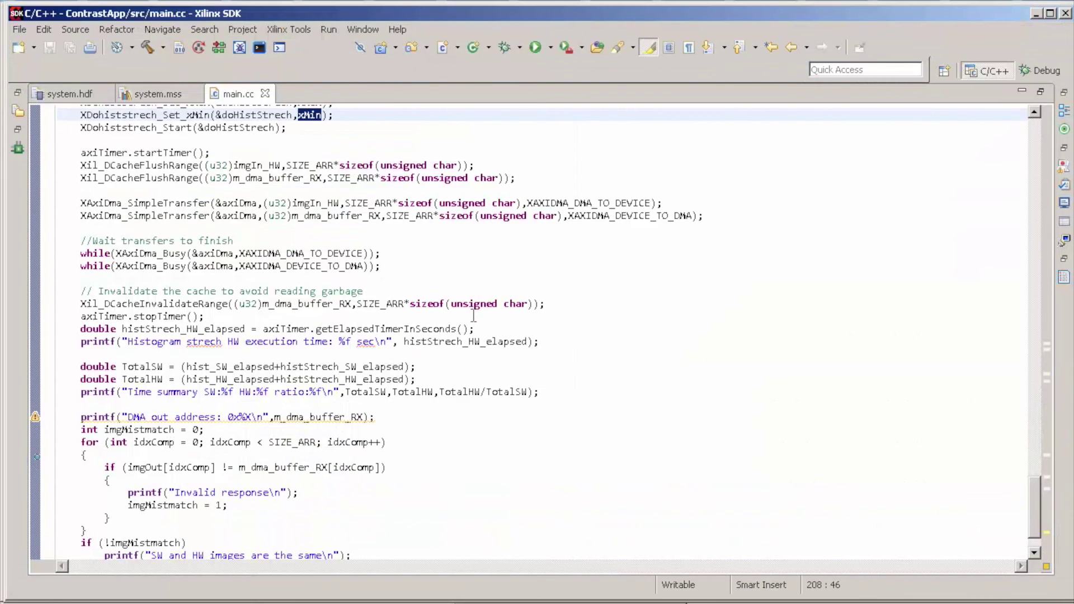
double_click(236, 95)
click(49, 111)
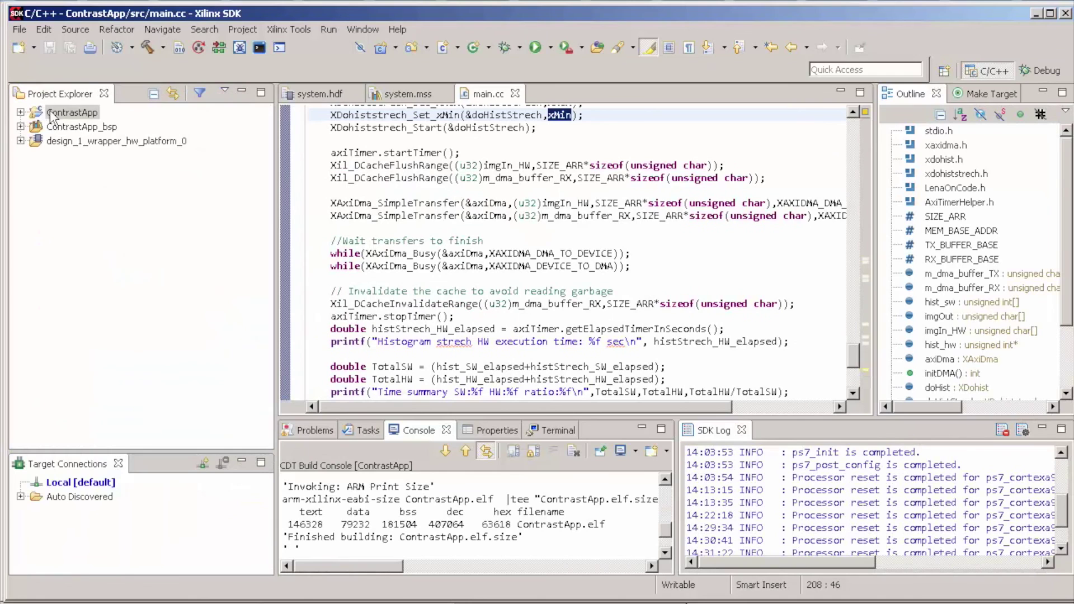
right_click(50, 111)
mouse_move(97, 526)
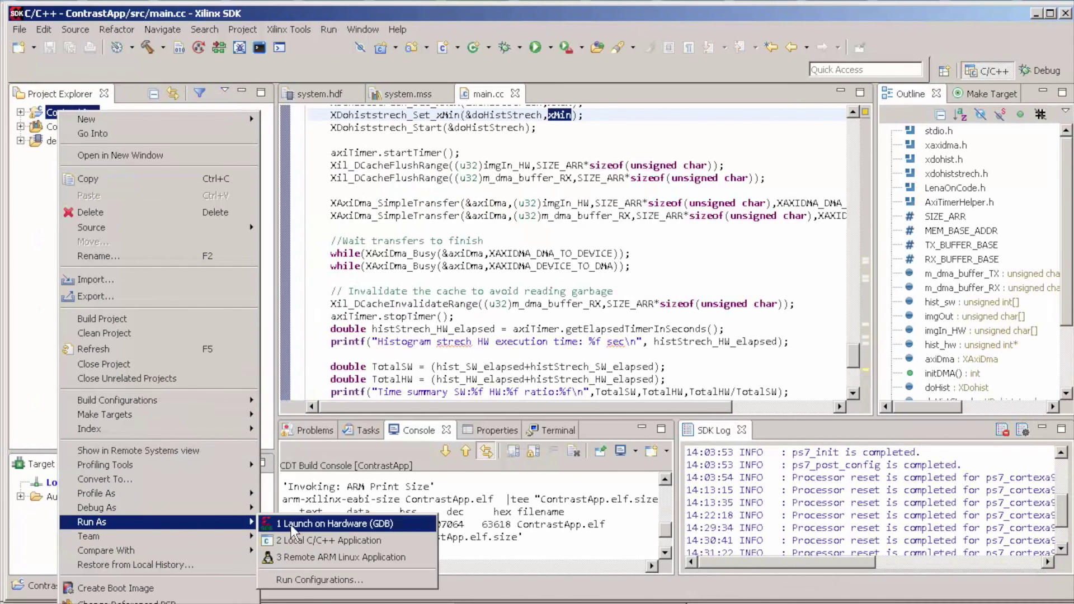
click(325, 522)
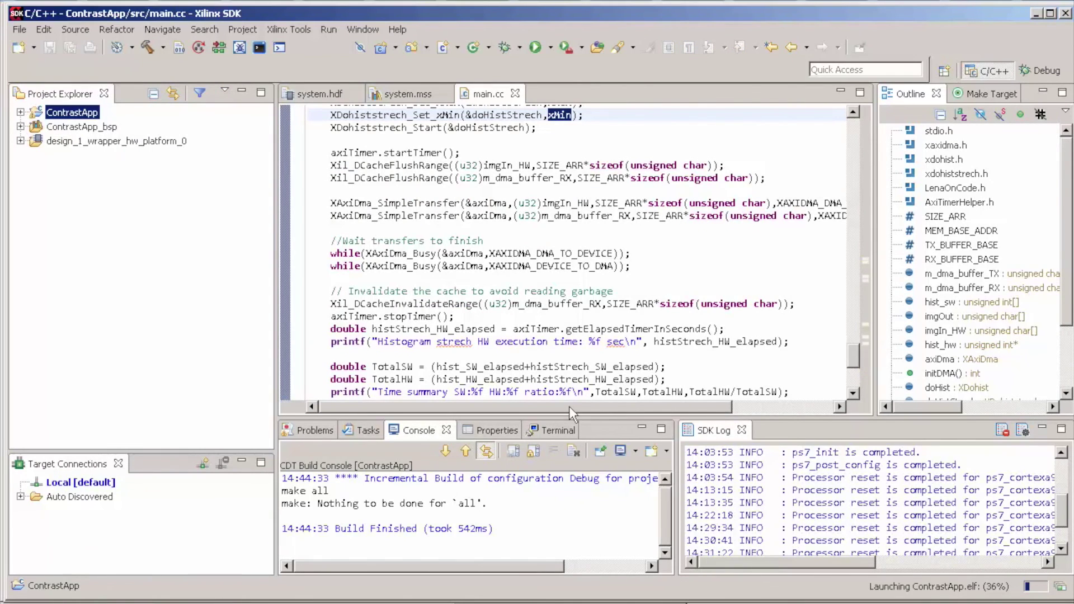
scroll(550, 315, down, 6)
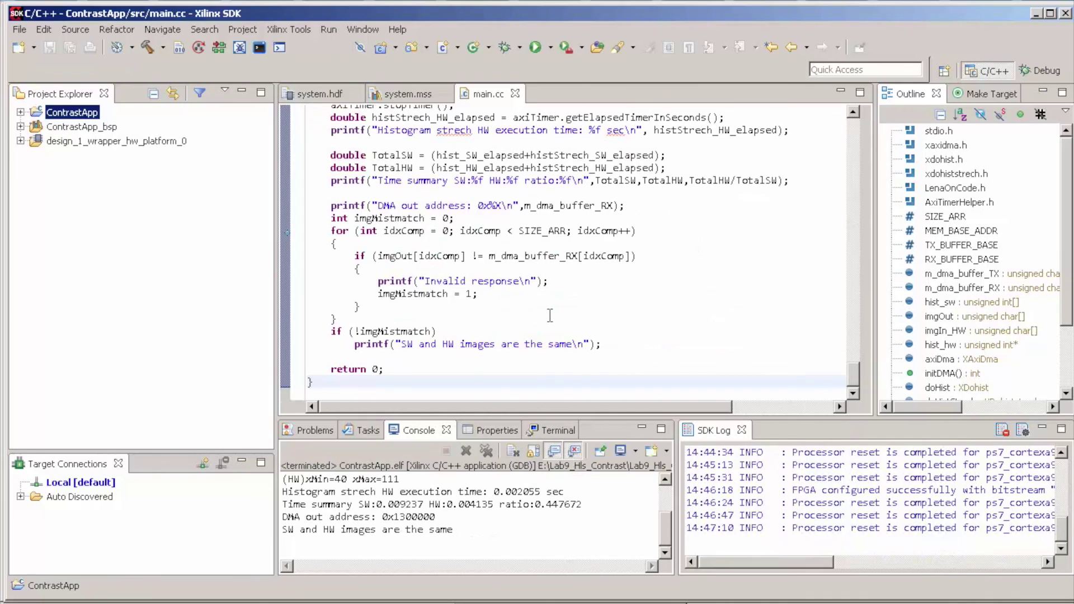
- Enlarge the console output and highlight the software and hardware execution times for the histogram and histogram stretch
double_click(419, 430)
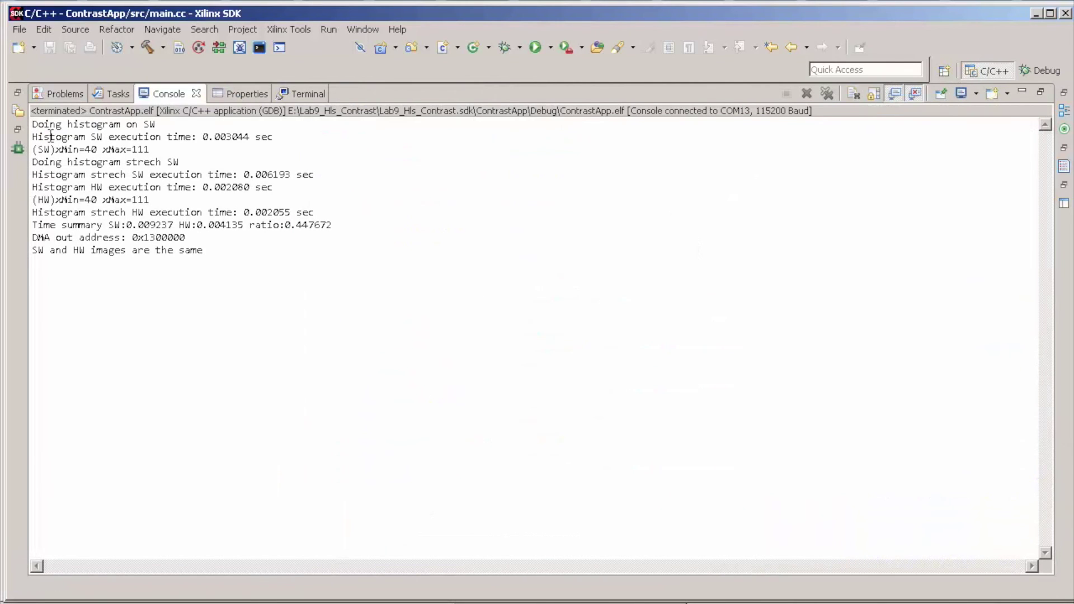
drag(33, 125, 258, 137)
click(285, 137)
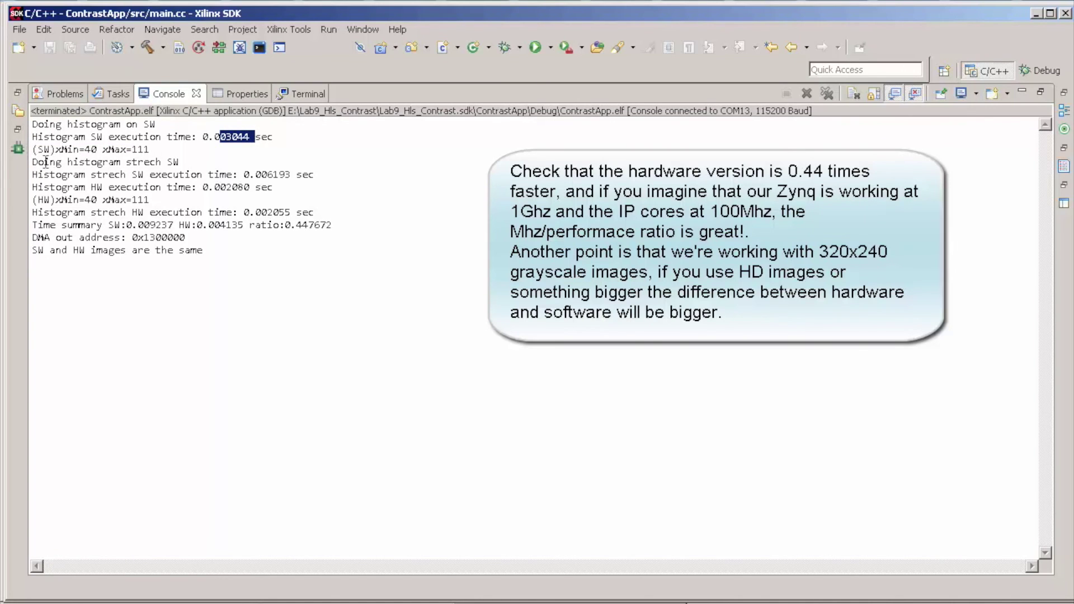
drag(67, 161, 182, 160)
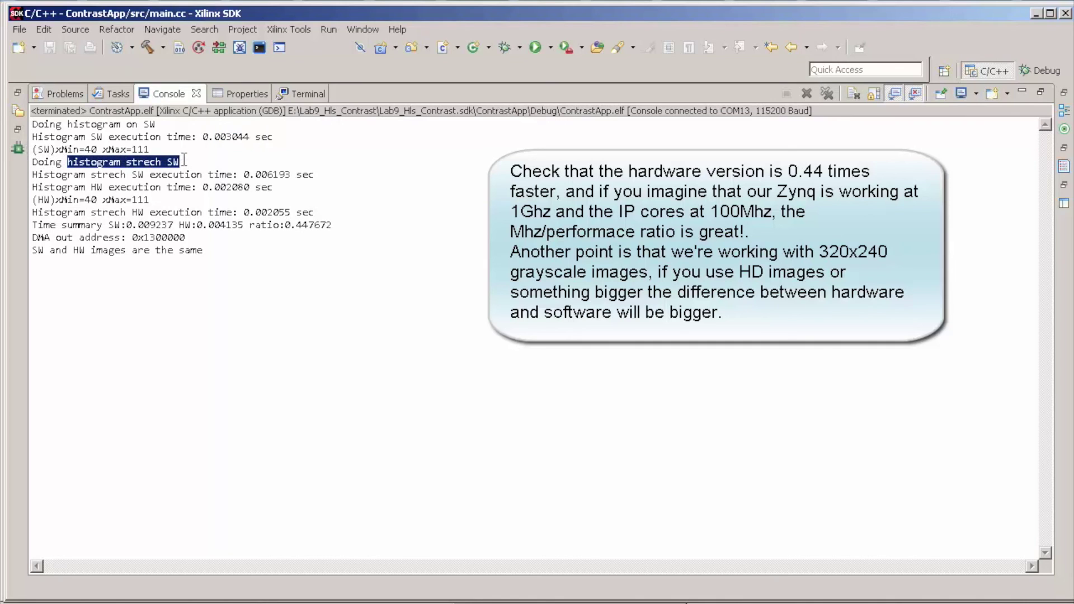
drag(243, 174, 292, 172)
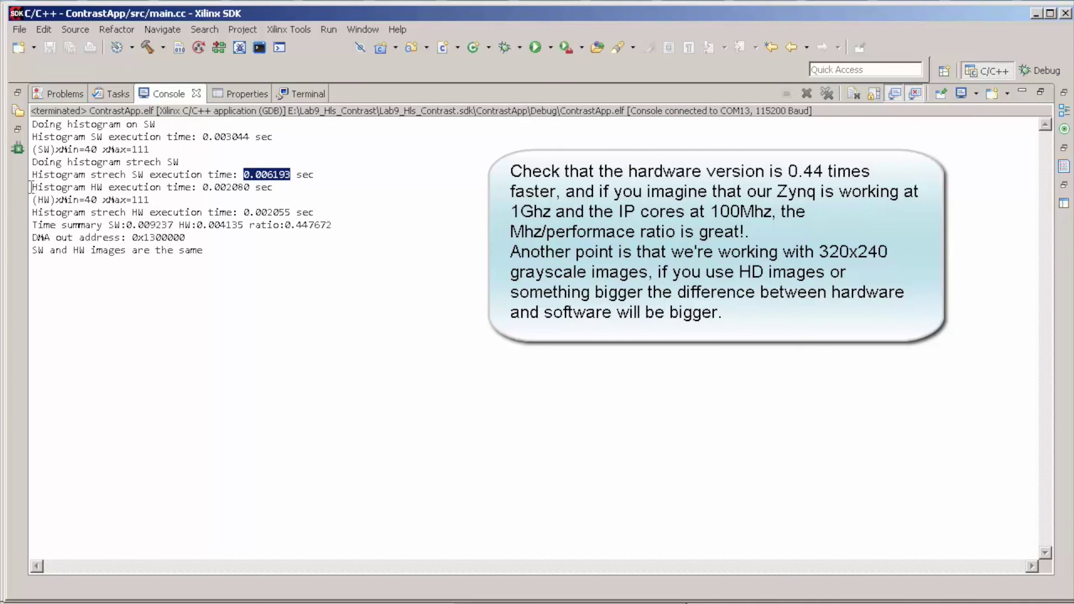
drag(31, 187, 261, 188)
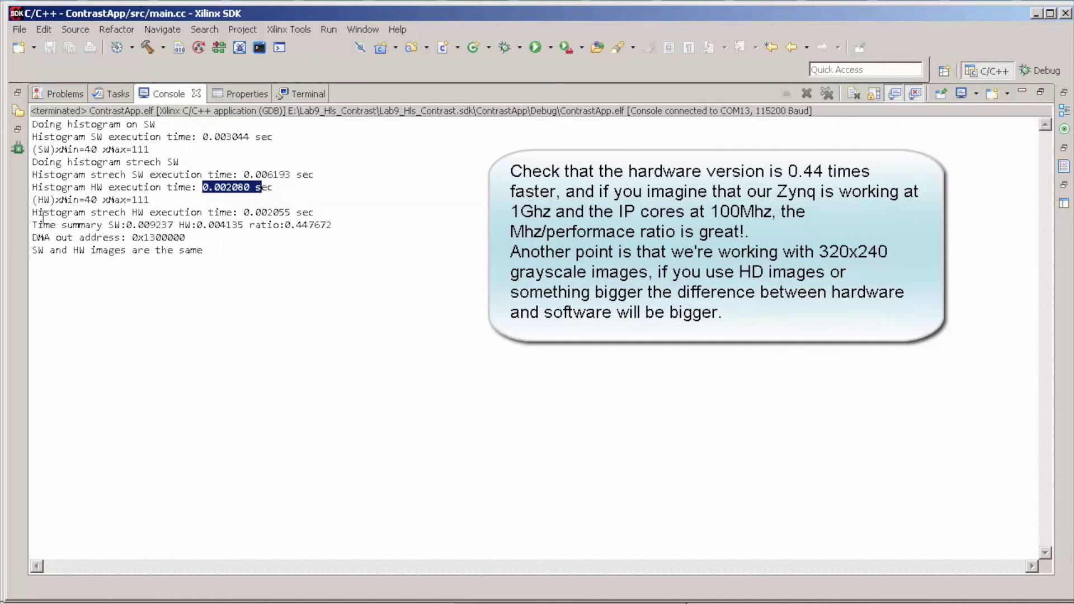
drag(32, 212, 279, 214)
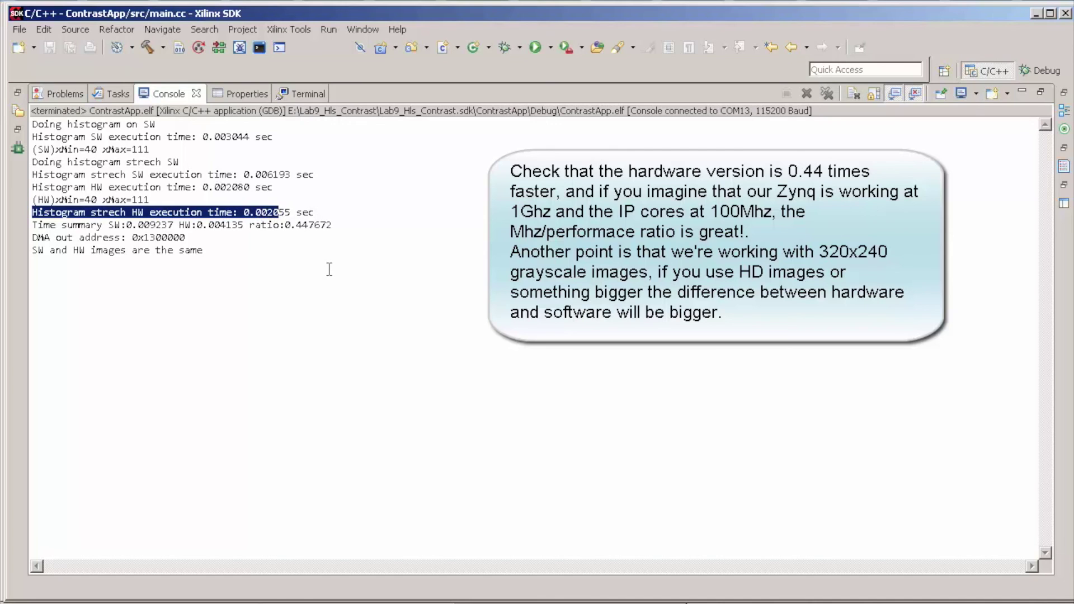
drag(205, 187, 337, 215)
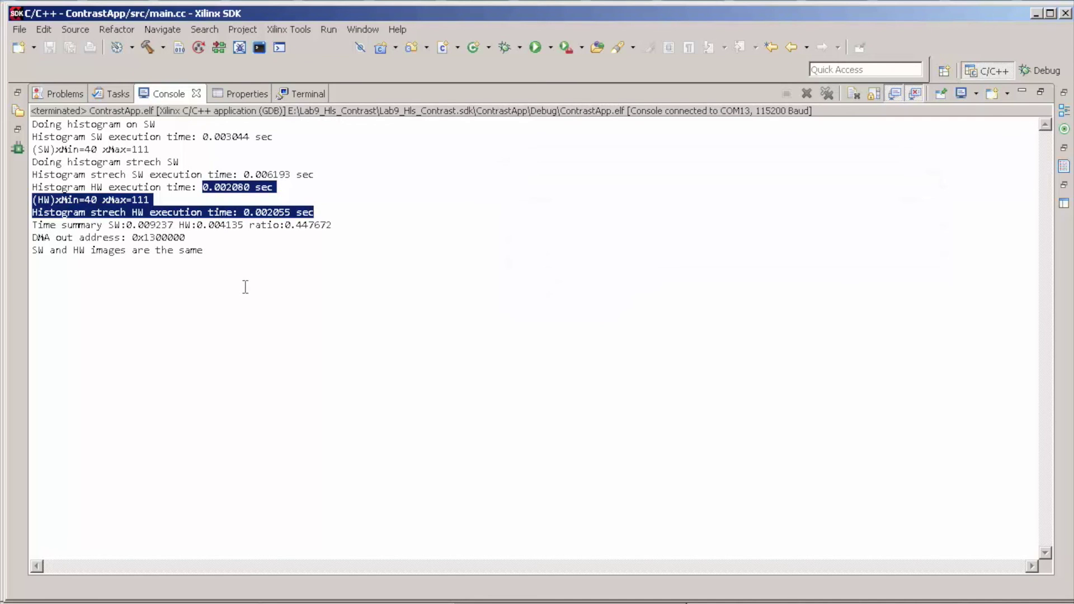
- Highlight the SW, HW and ratio entries of the time summary, and the line comparing the software and hardware images
click(87, 273)
drag(35, 225, 190, 225)
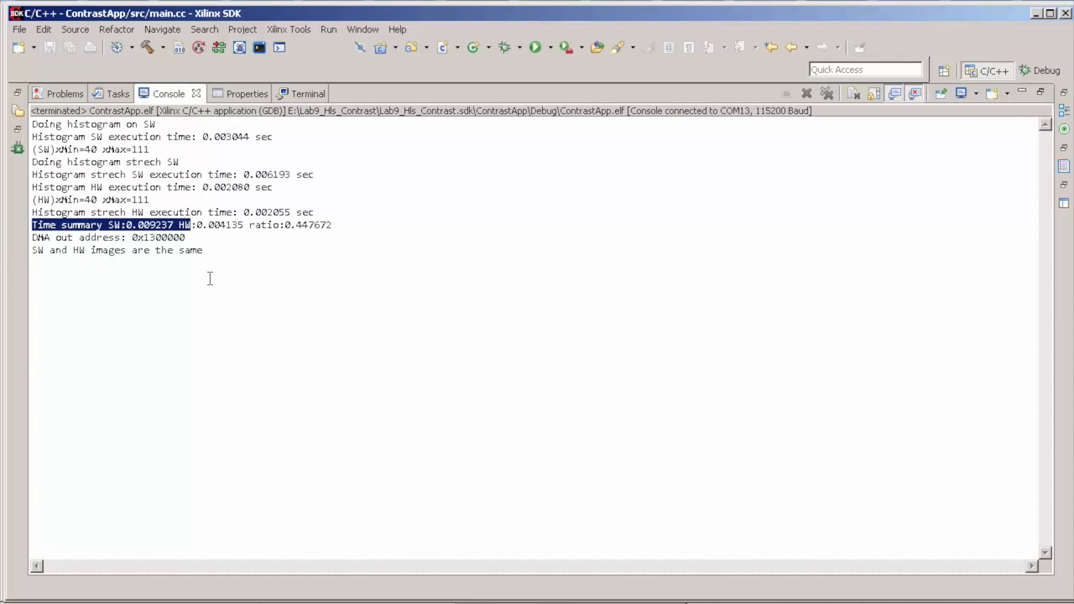
click(210, 278)
drag(113, 226, 173, 230)
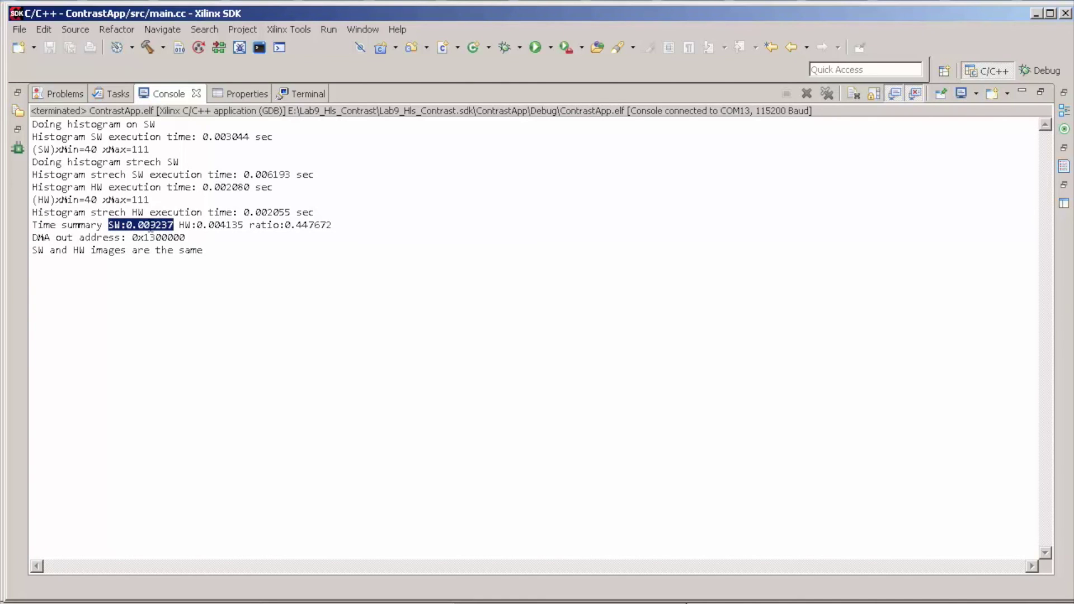
drag(179, 226, 244, 226)
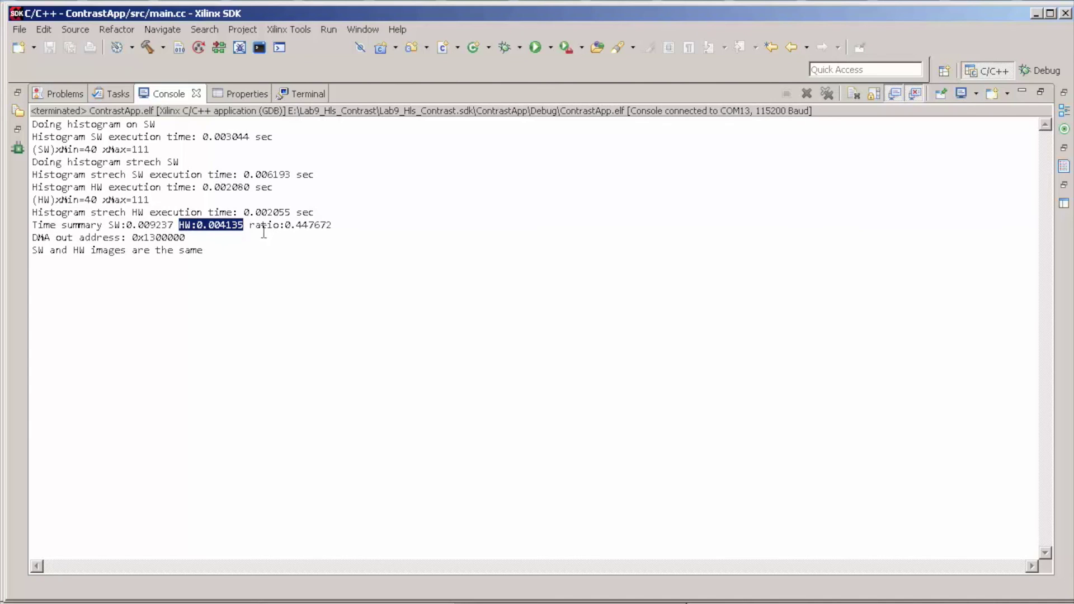
drag(249, 226, 334, 226)
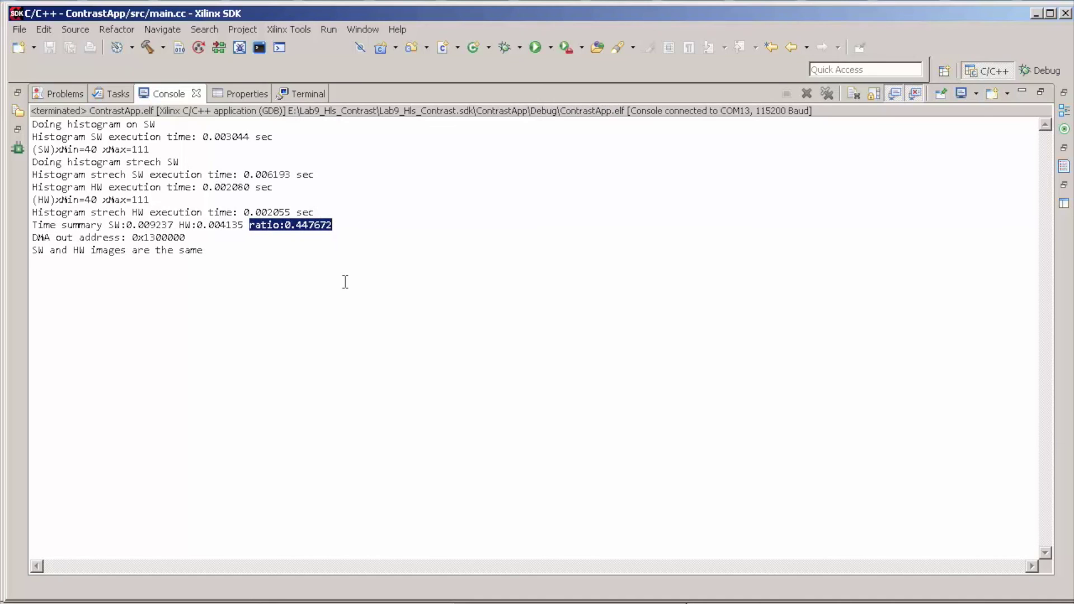
drag(31, 251, 190, 250)
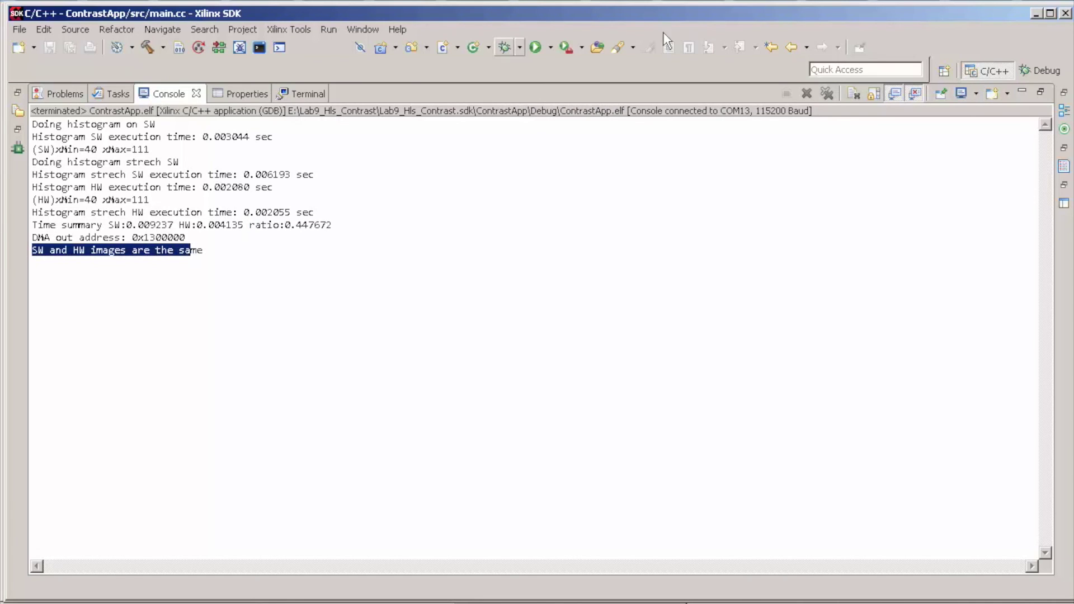
- Restore the workspace layout and examine the for loop in main.cc that compares imgOut with m_dma_buffer_RX
double_click(146, 95)
click(406, 267)
drag(331, 205, 476, 293)
click(485, 321)
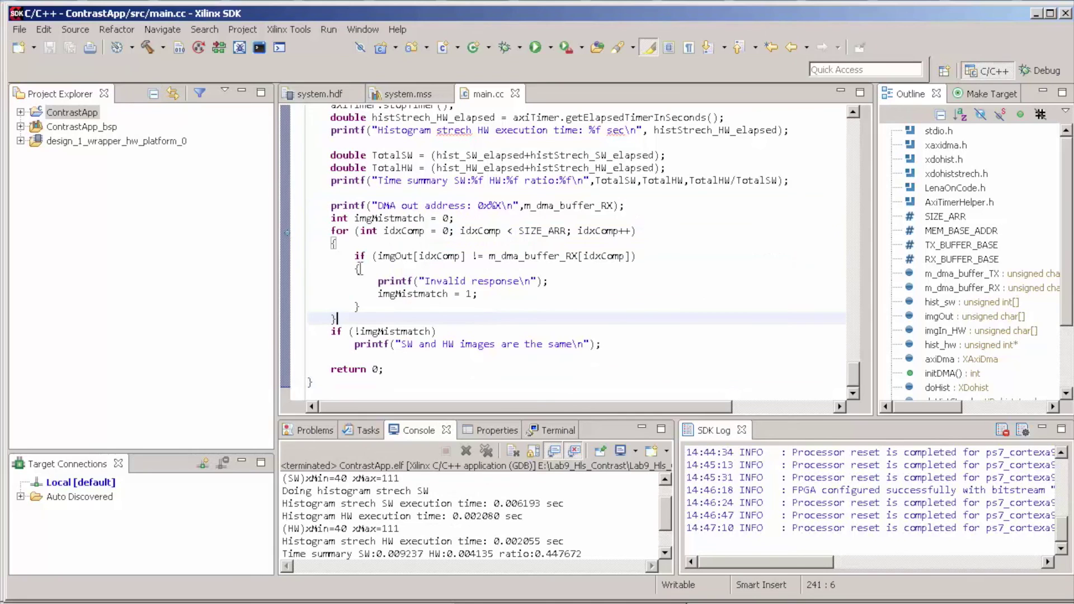
click(333, 230)
drag(332, 230, 510, 316)
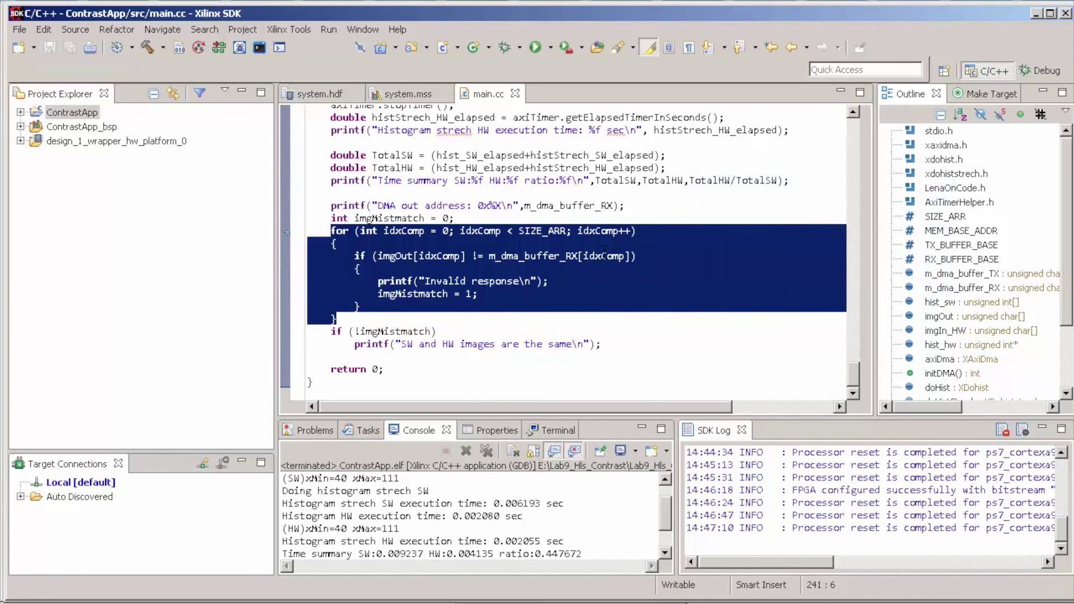
click(520, 343)
drag(850, 376, 827, 351)
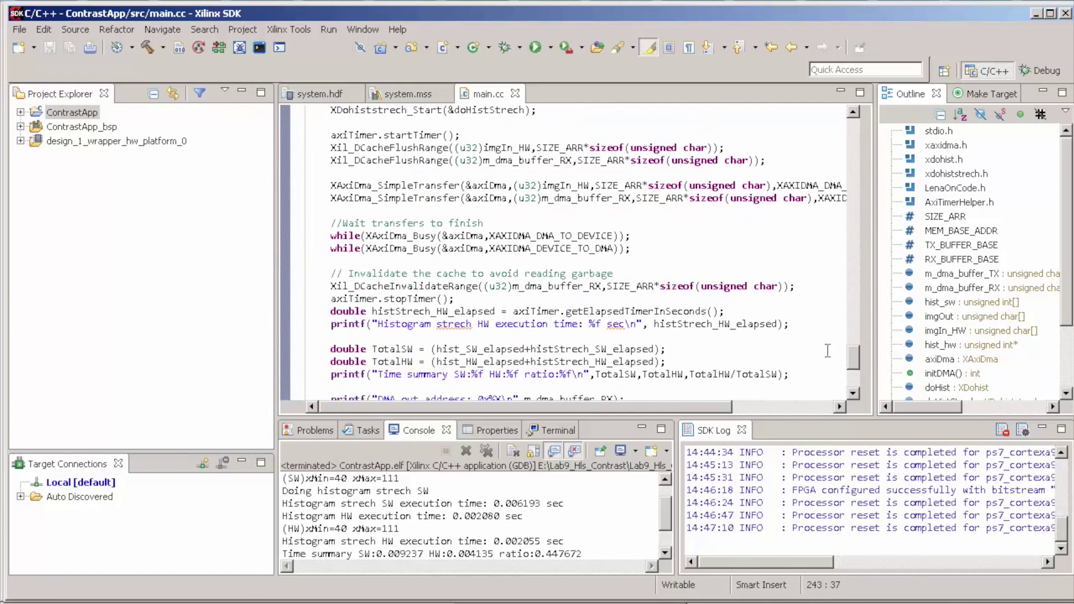
- Debug ContrastApp on the hardware, accept the Debug perspective, and resume execution to the breakpoint at the image comparison loop
right_click(71, 113)
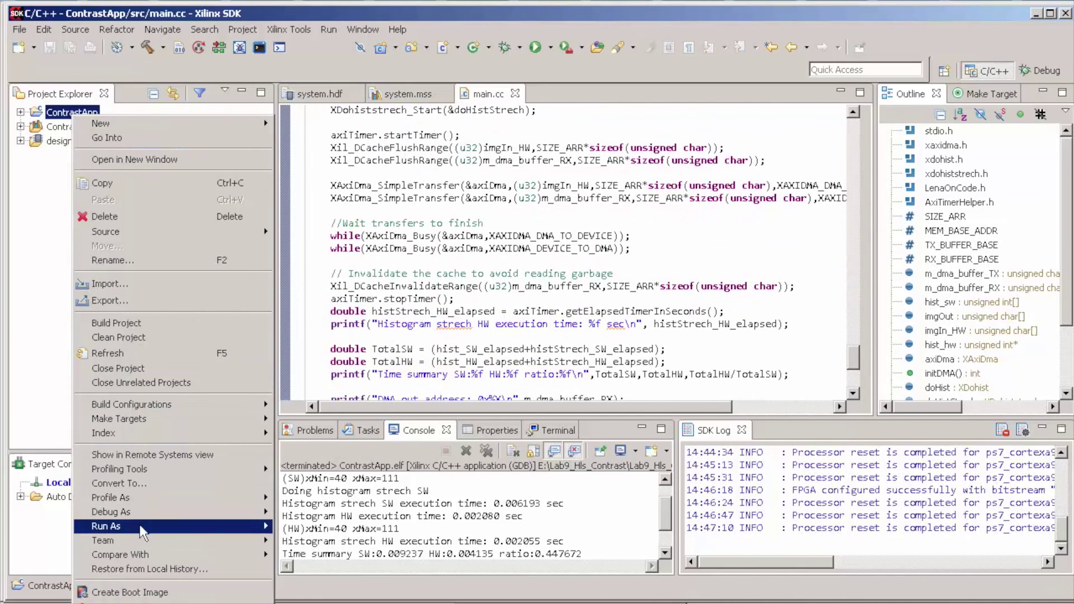
mouse_move(143, 528)
click(294, 512)
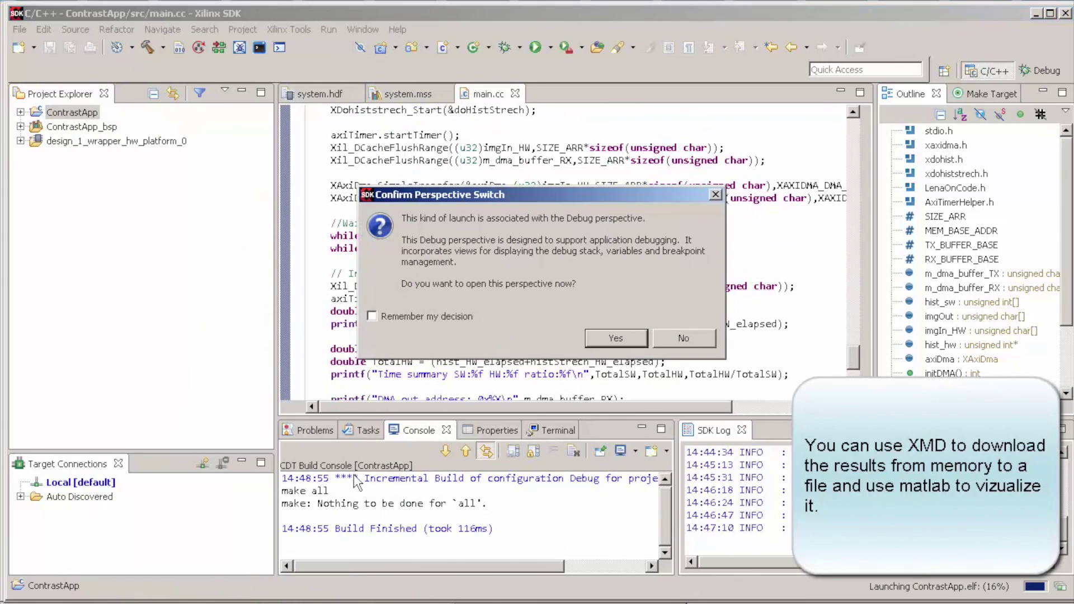
click(606, 330)
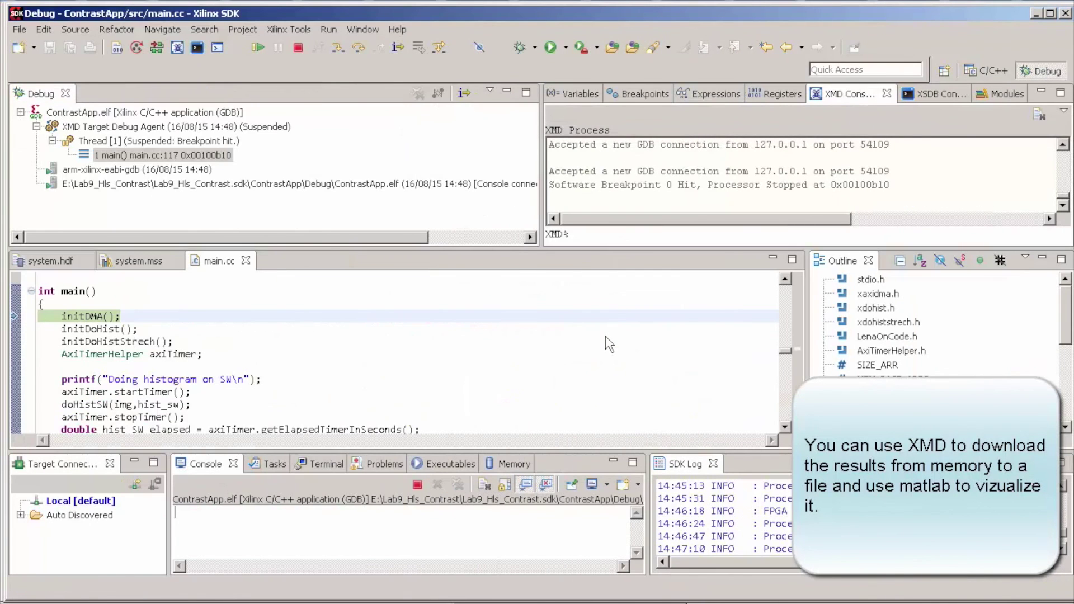
click(257, 47)
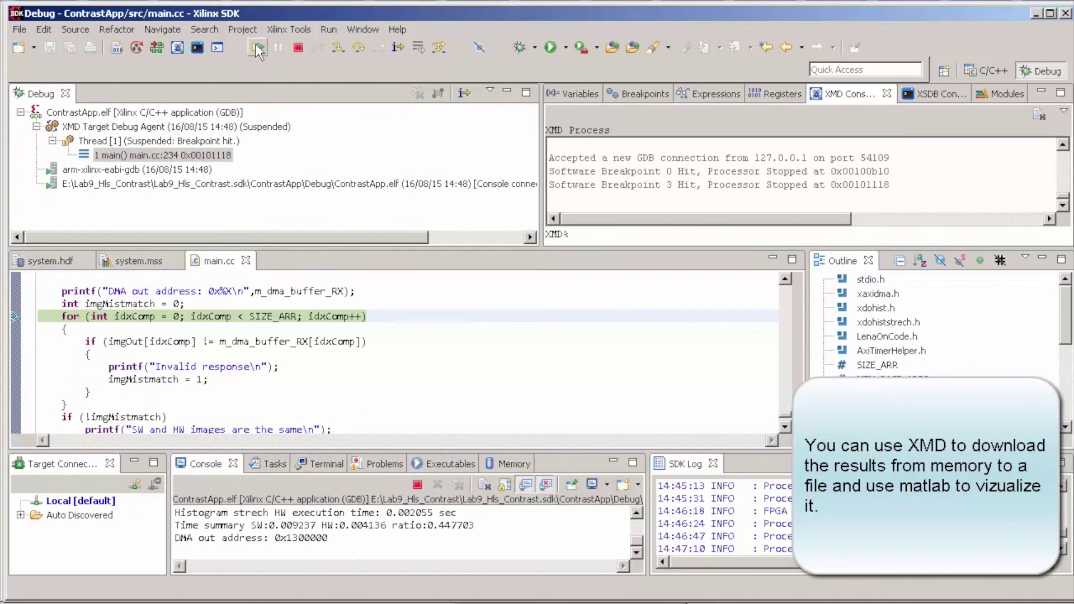
- Copy the set logfile command from the header comment of main.cc and run it in the XMD console, opening E:\\Lab_9_Matlab\\log.txt for writing
click(196, 362)
scroll(193, 363, down, 1)
scroll(191, 363, up, 2)
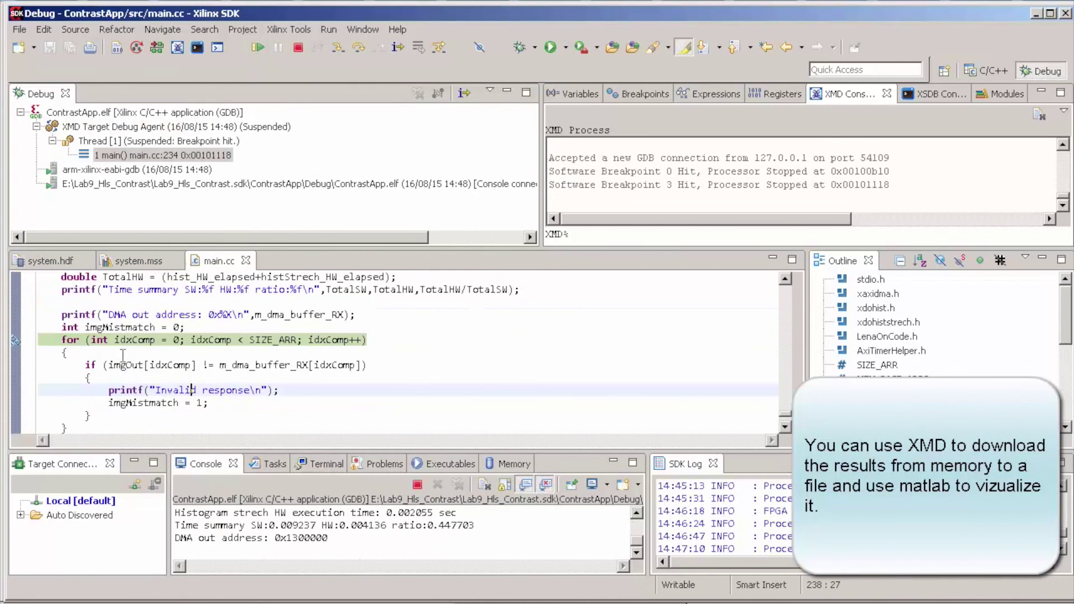
scroll(416, 339, up, 6)
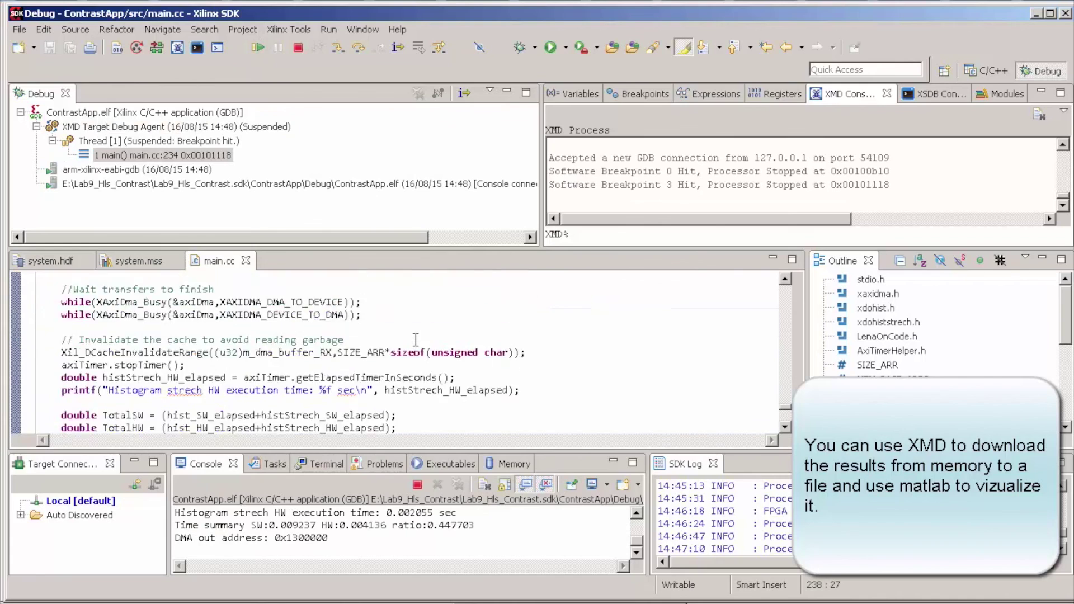
scroll(416, 340, up, 6)
scroll(416, 340, down, 6)
scroll(416, 339, up, 6)
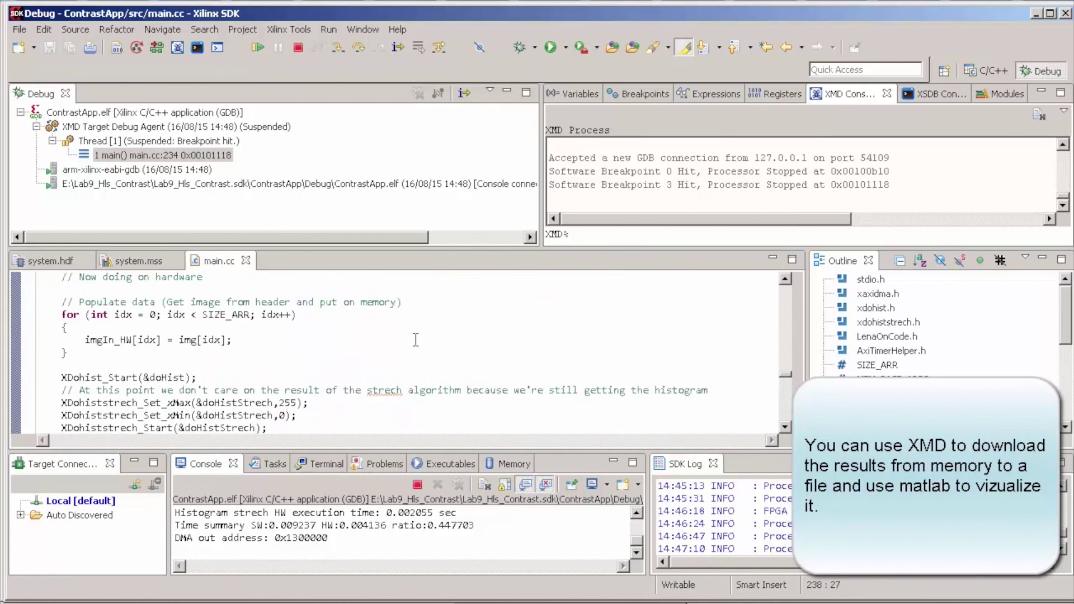
scroll(415, 340, up, 15)
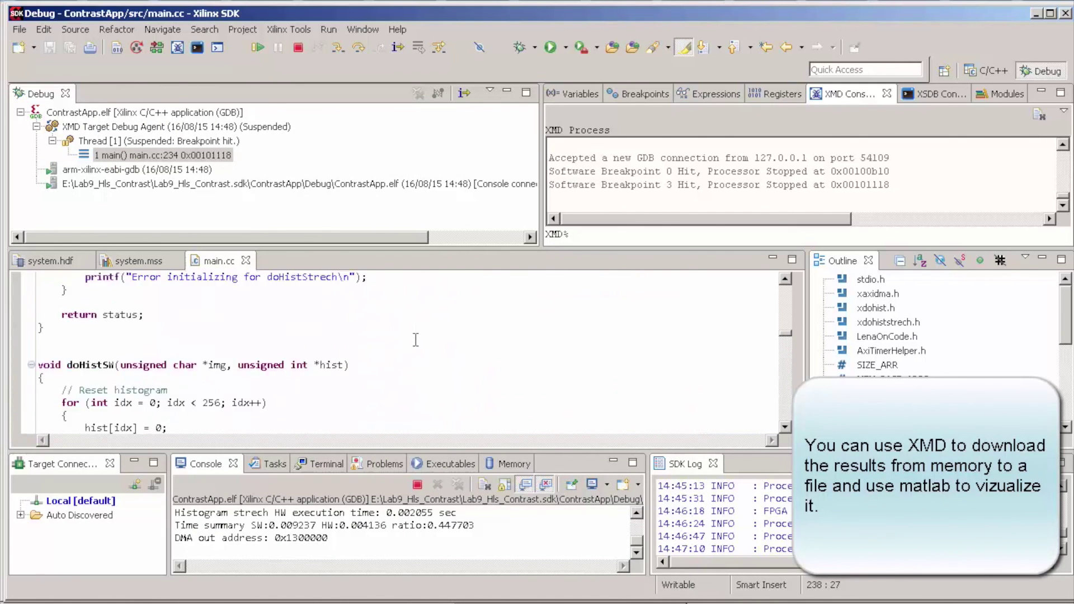
scroll(415, 340, up, 15)
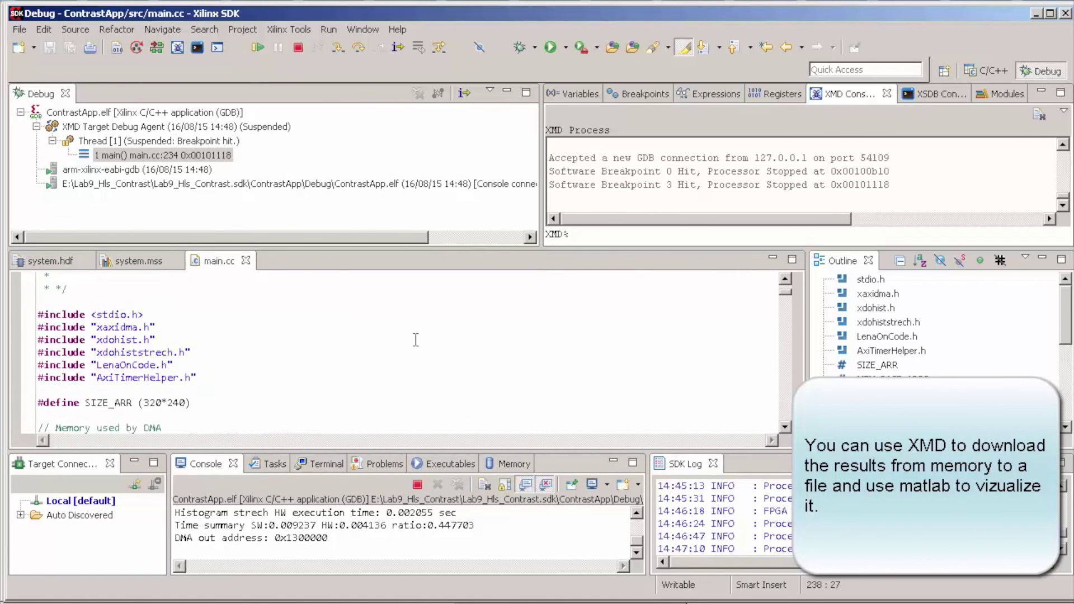
drag(55, 304, 351, 304)
key(ctrl+c)
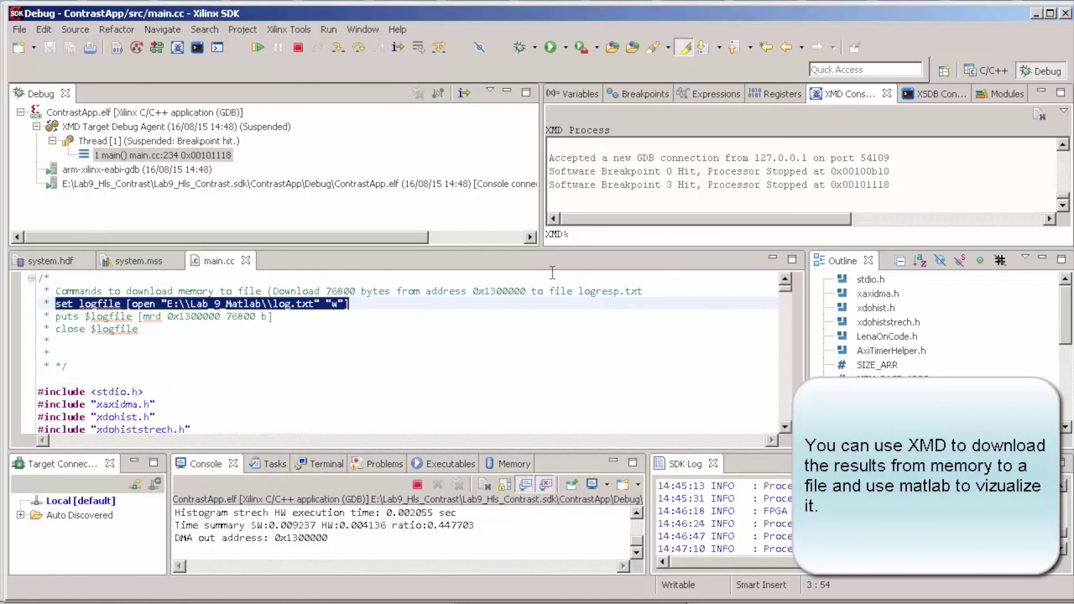
click(586, 238)
key(ctrl+v)
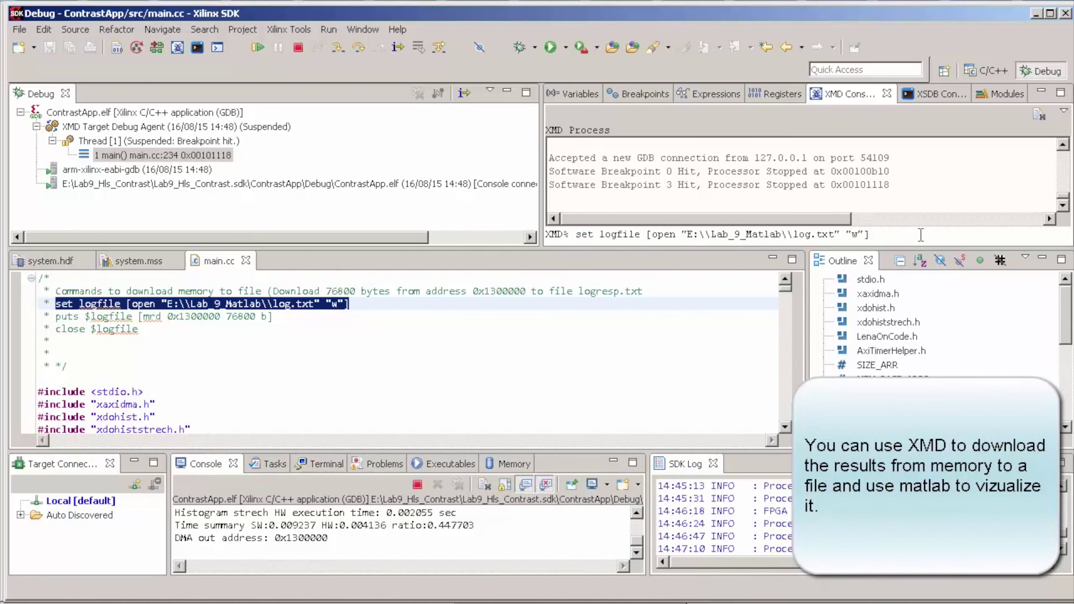
key(Return)
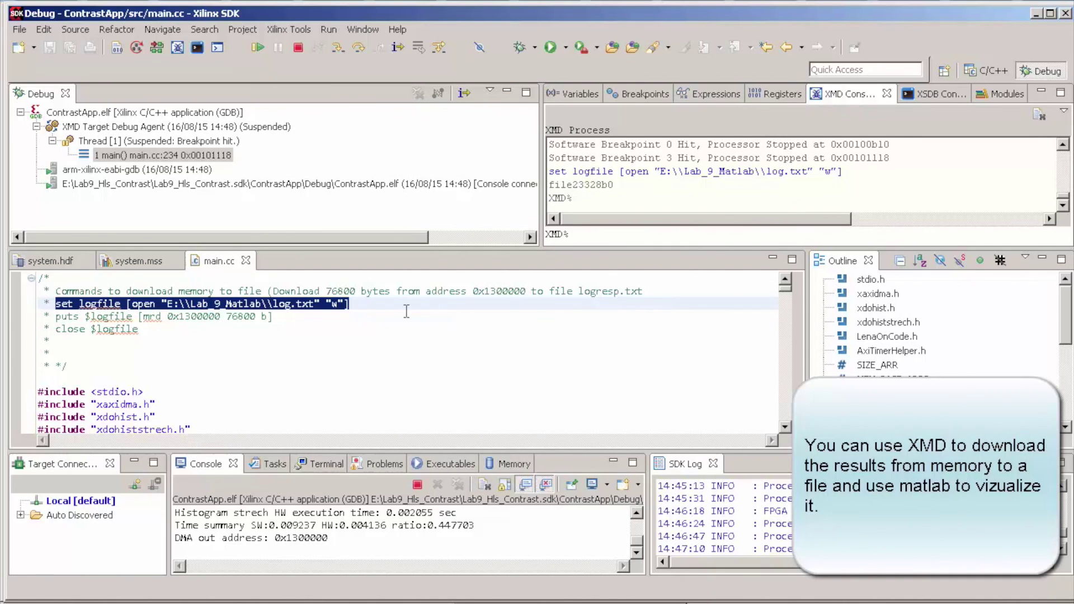
drag(56, 317, 274, 317)
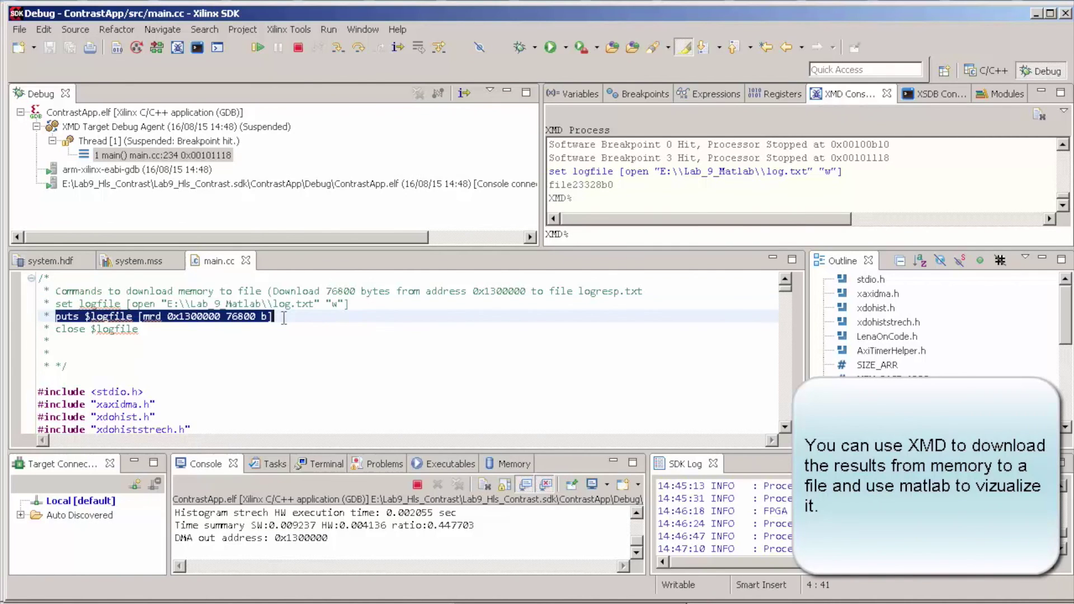
click(637, 235)
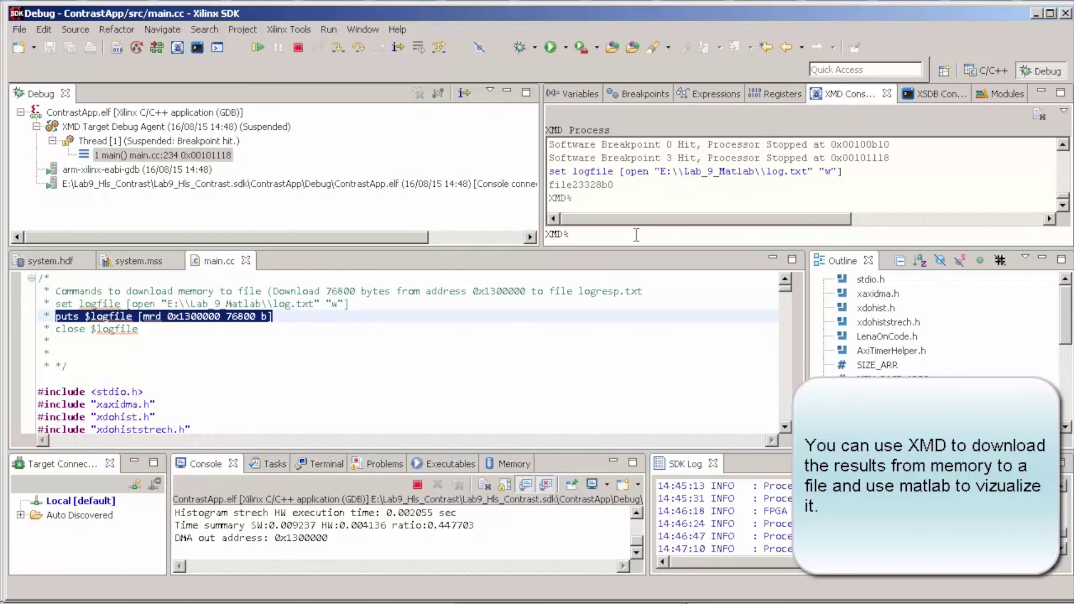
key(ctrl+v)
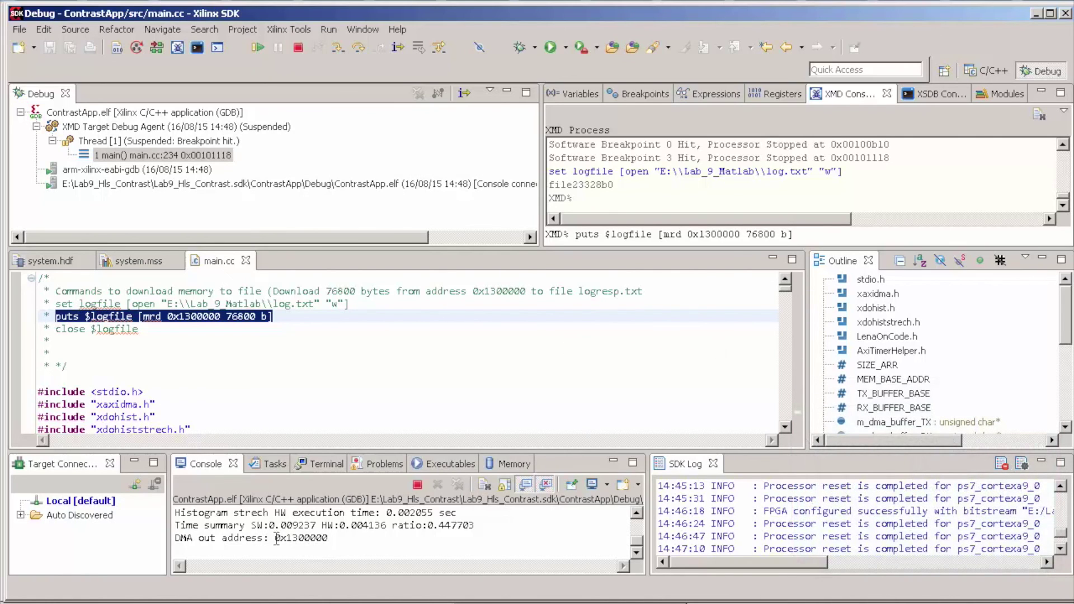
- Check the byte count of the mrd command by computing 320*240 in the calculator, and close the calculator
drag(746, 234, 777, 234)
key(alt+Tab)
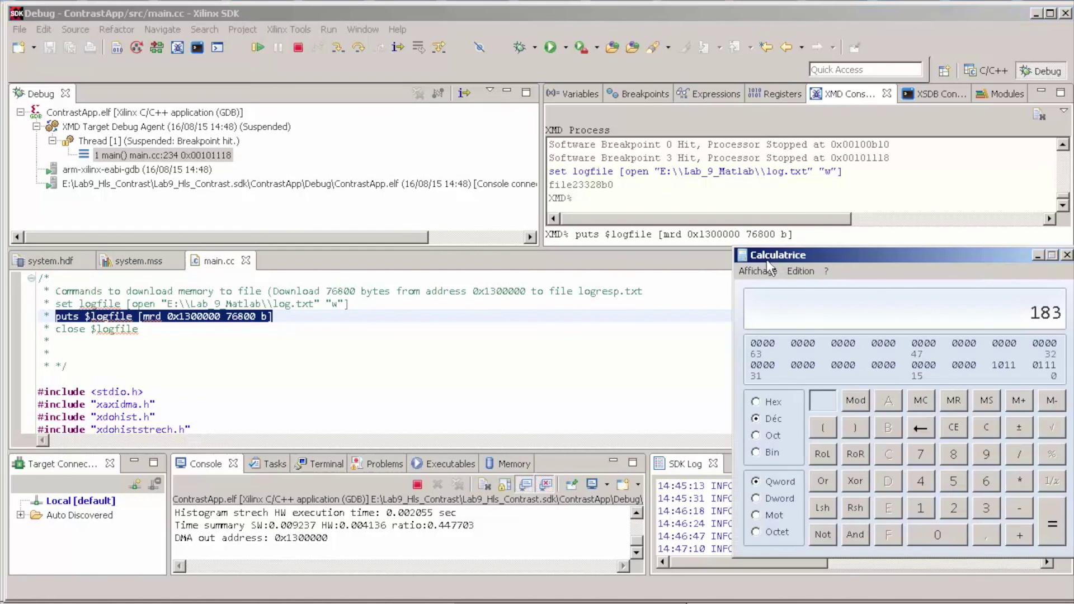
click(759, 271)
click(697, 303)
text(320*240)
key(Return)
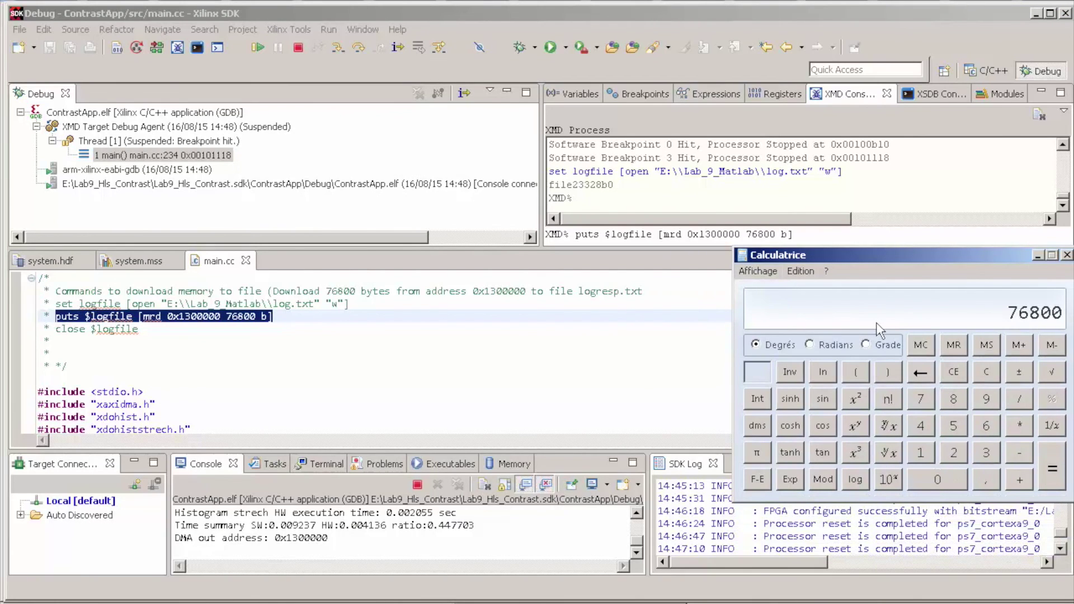
drag(975, 263, 898, 266)
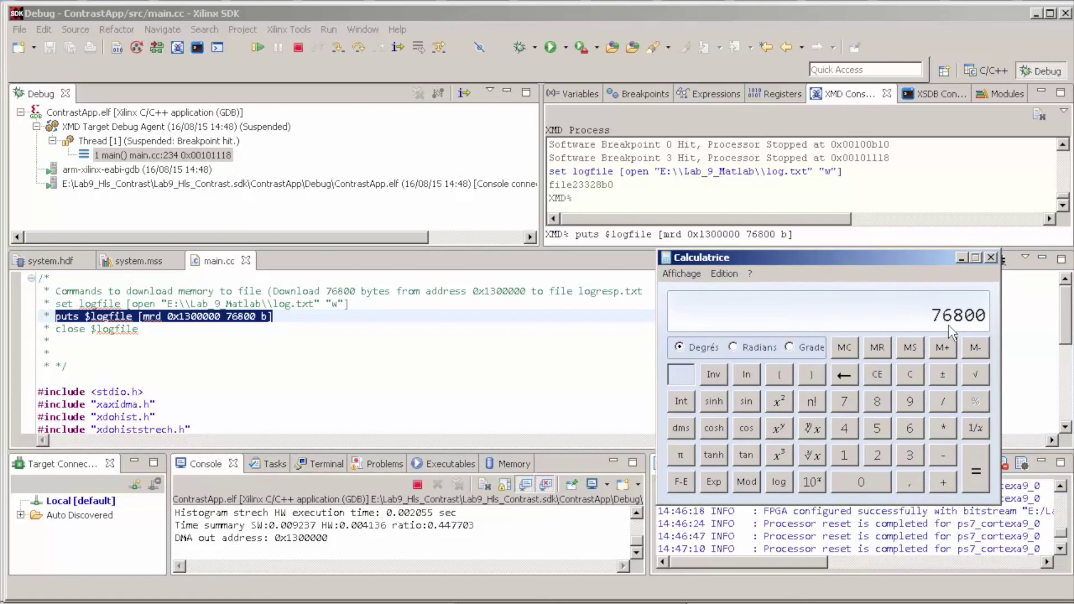
click(991, 258)
- Run the entered memory dump command in the XMD console and close the file with close $logfile
click(841, 236)
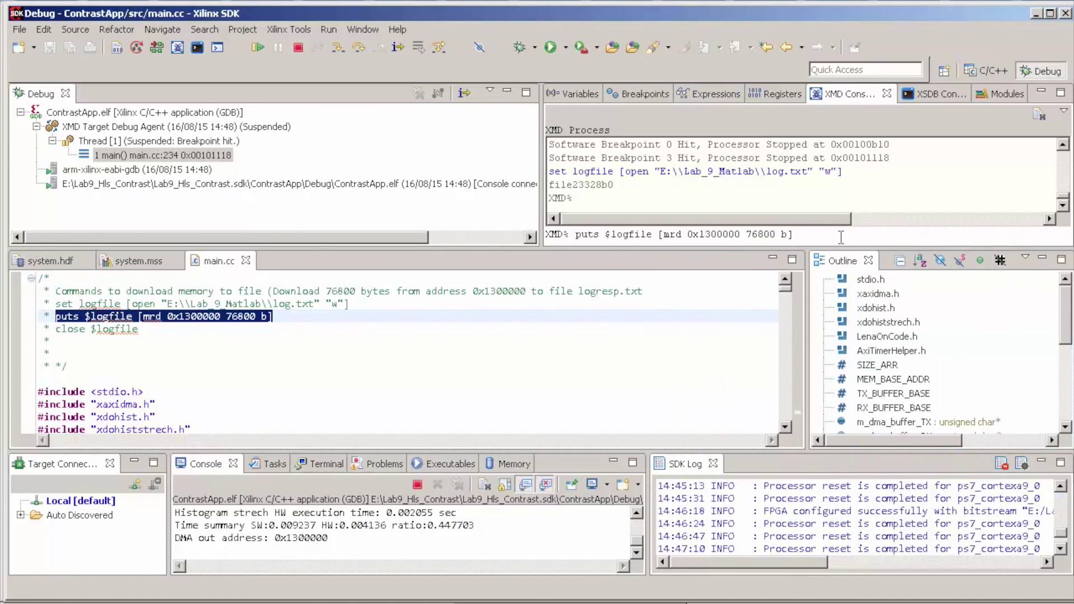
key(Return)
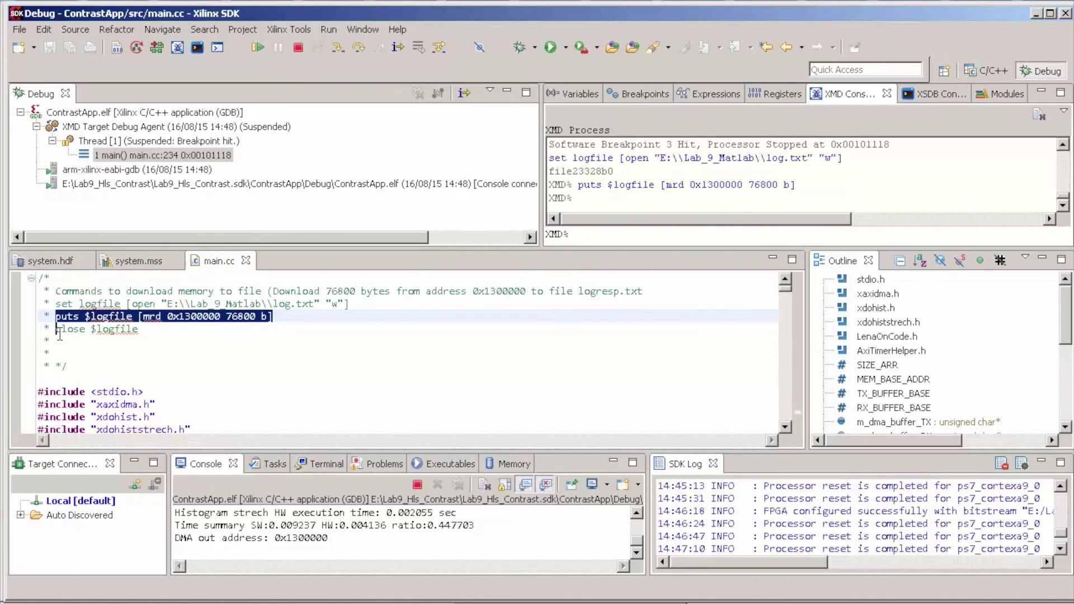
drag(56, 330, 138, 330)
click(609, 236)
text(close $logfile)
key(Return)
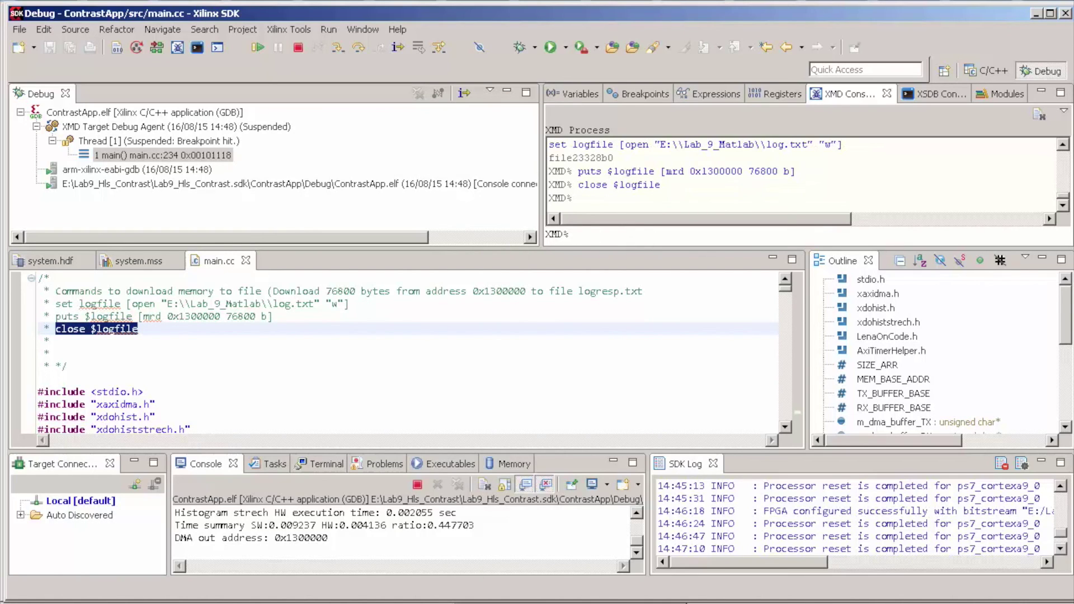
- Switch to MATLAB, show log.txt in its Explorer folder, and examine the dumped addresses and bytes in Notepad++
key(alt+Tab)
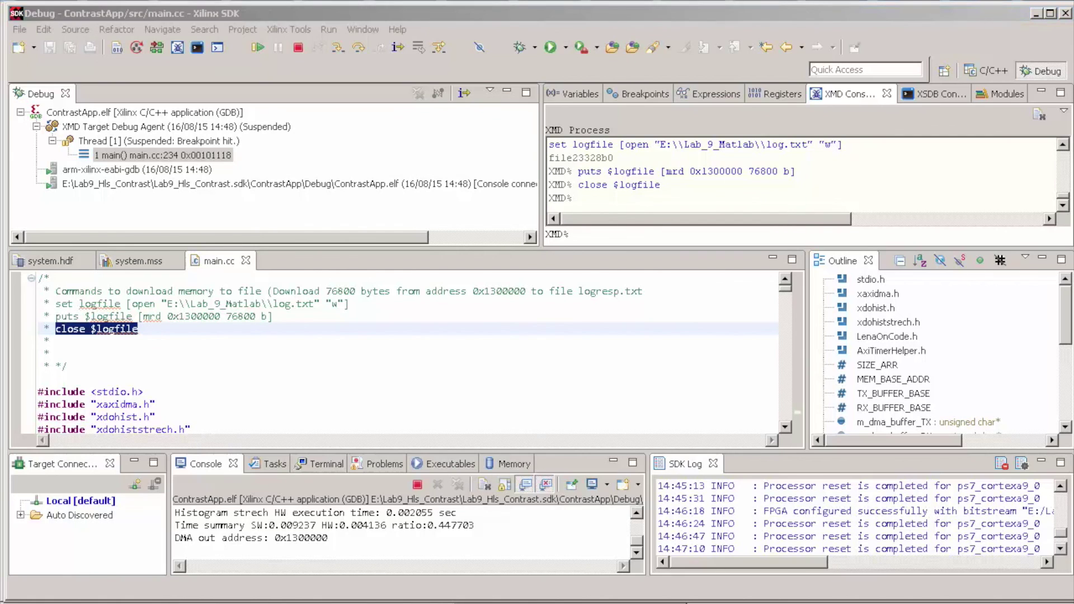
click(50, 320)
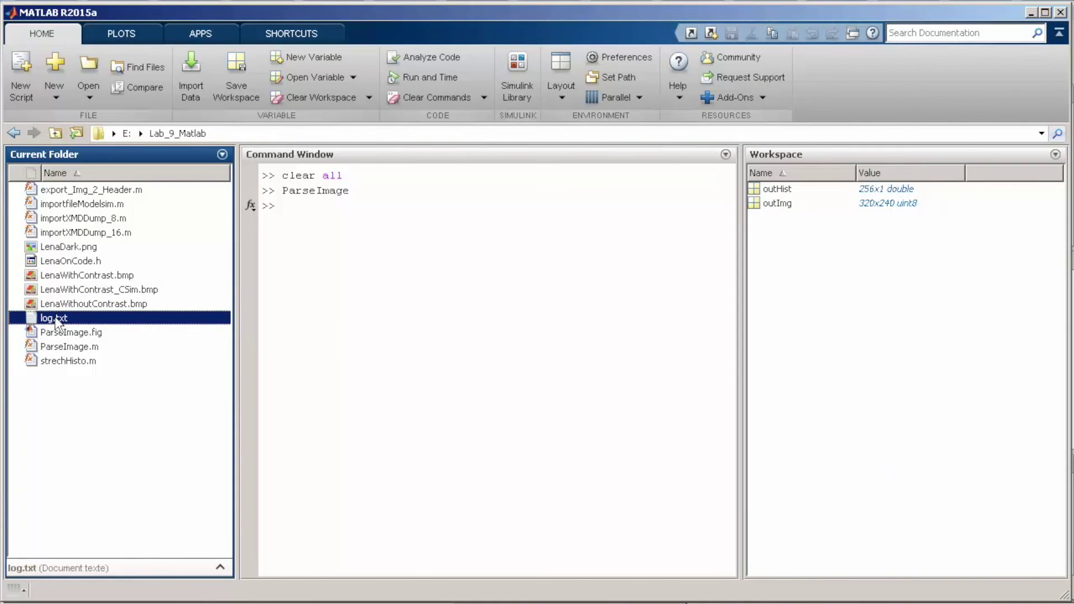
right_click(56, 320)
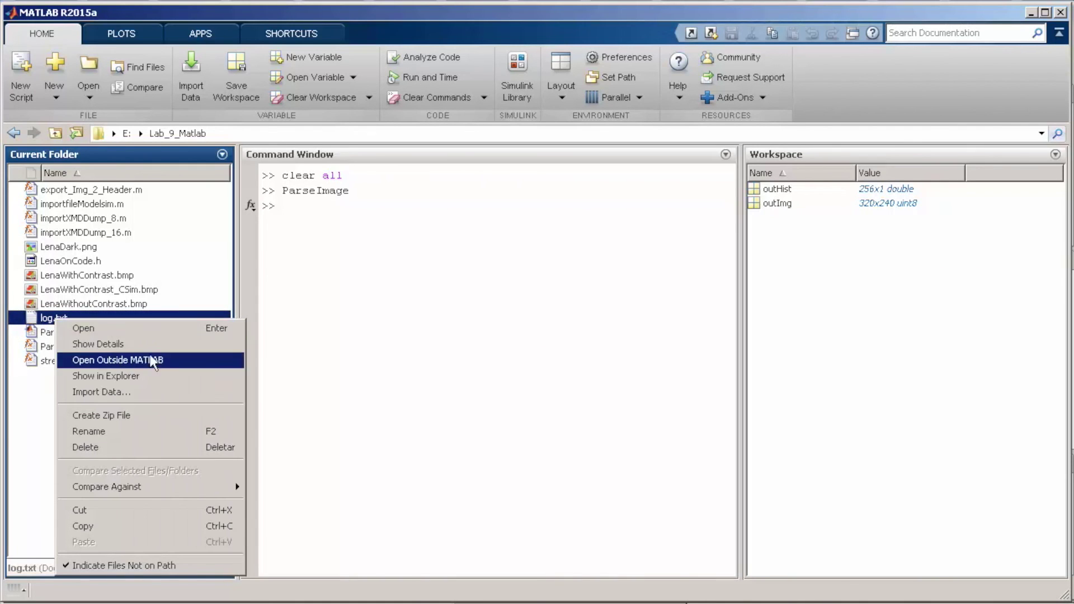
click(126, 377)
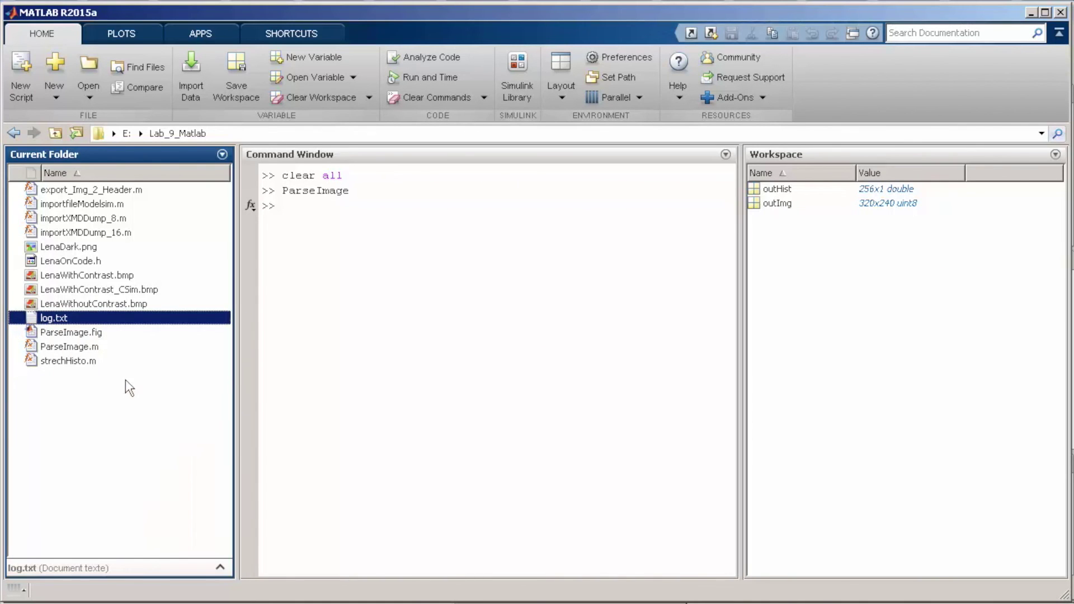
right_click(692, 225)
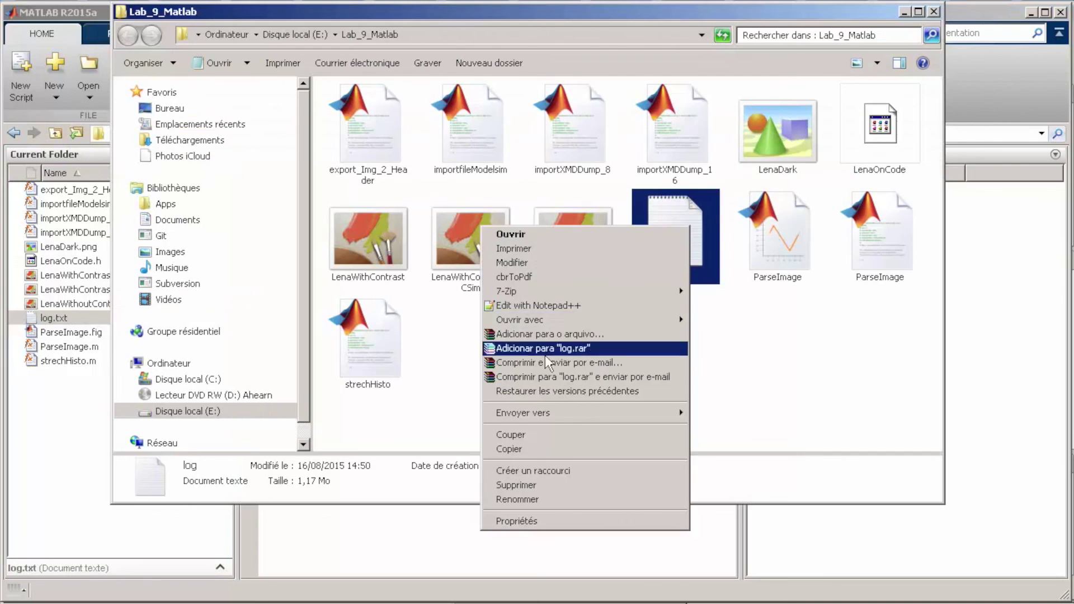
click(583, 307)
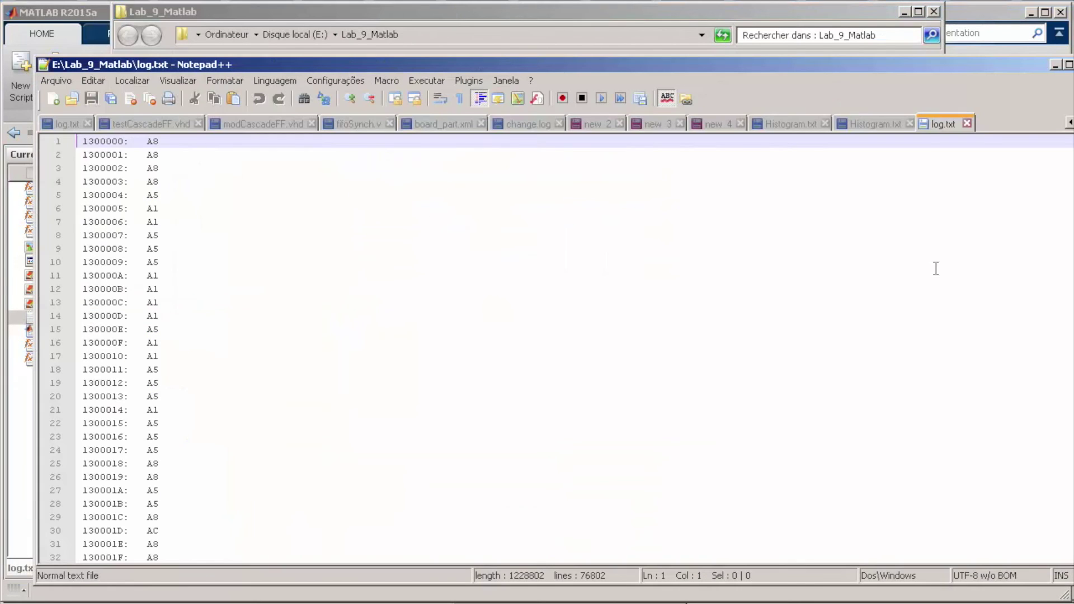
mouse_move(1073, 149)
mouse_down()
mouse_move(1073, 470)
mouse_move(1073, 140)
mouse_up()
key(alt+F4)
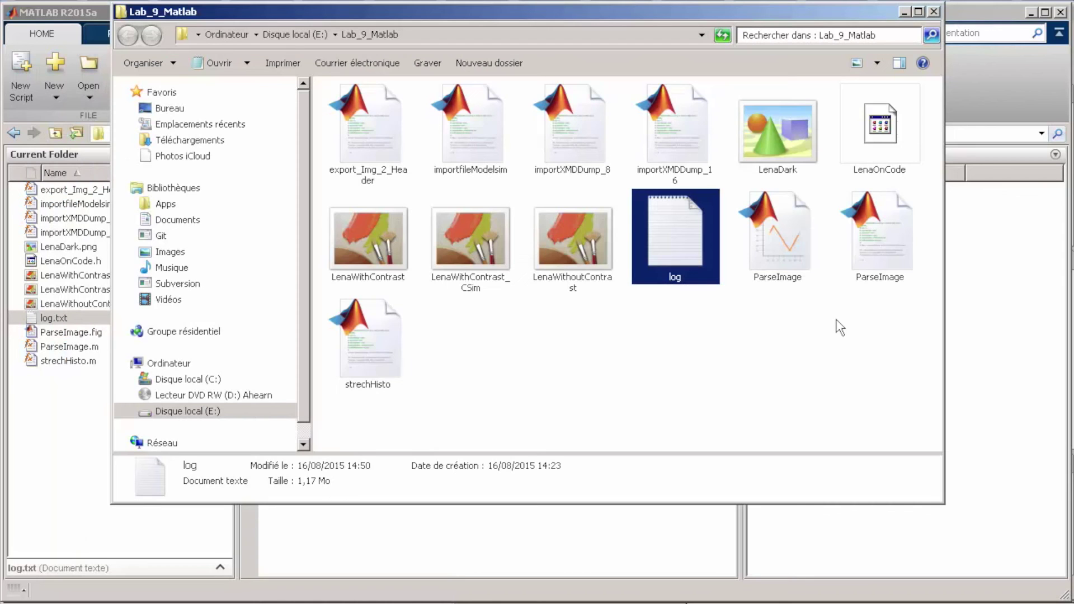
- Return to MATLAB and parse log.txt from the Lab_9_Matlab folder with the Image Parser, using the From XMD option
click(477, 529)
text(Pa)
key(Tab)
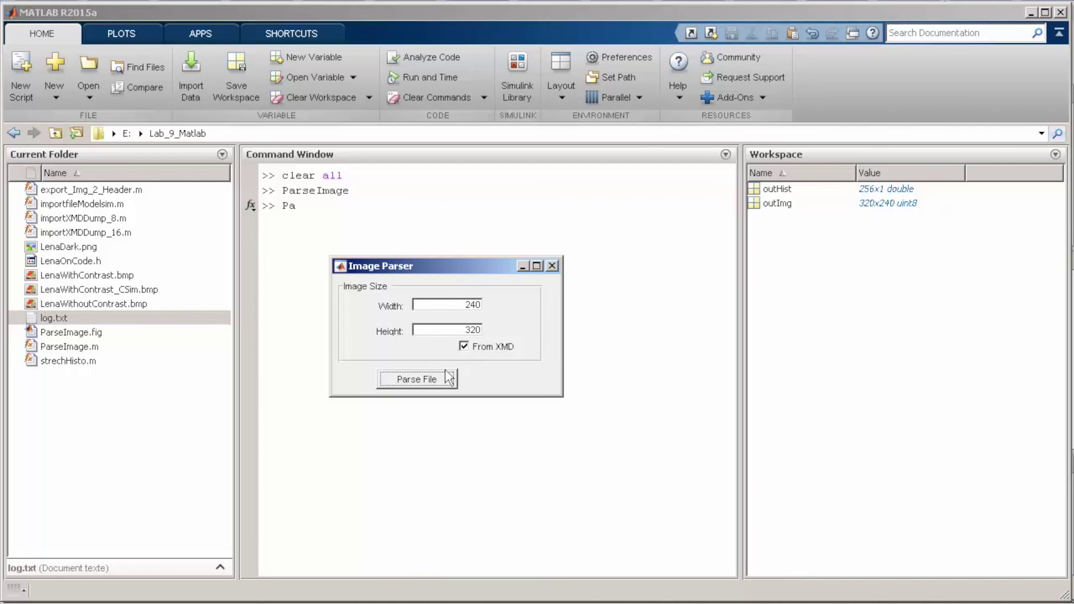
click(411, 378)
click(590, 404)
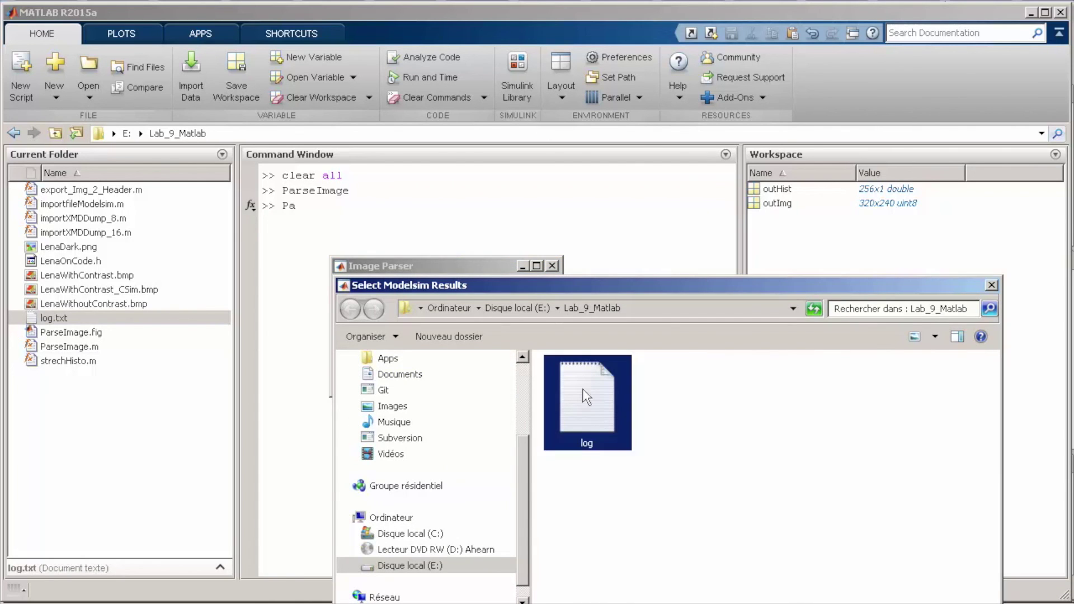
drag(582, 287, 461, 97)
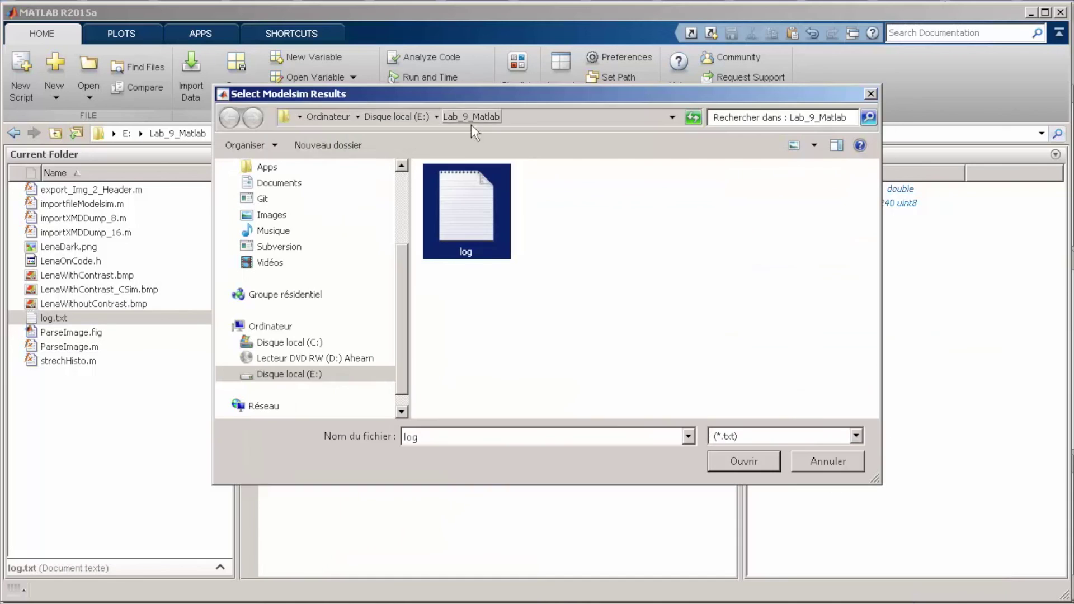
double_click(462, 211)
- Arrange the histogram and output image windows to inspect the hardware result, and close them together with the Image Parser
drag(766, 52, 402, 78)
click(774, 82)
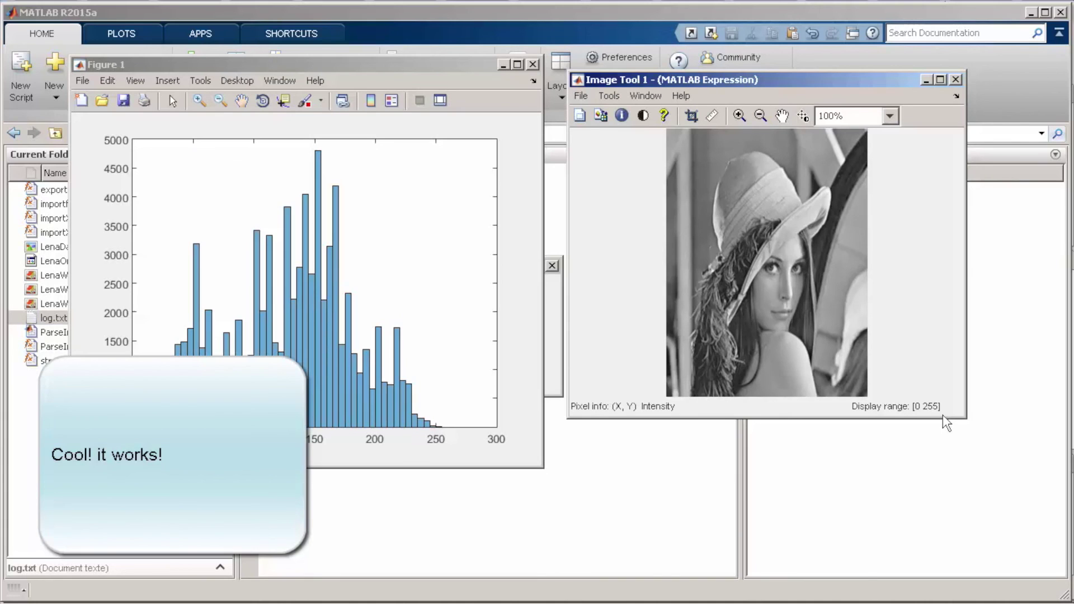
click(533, 65)
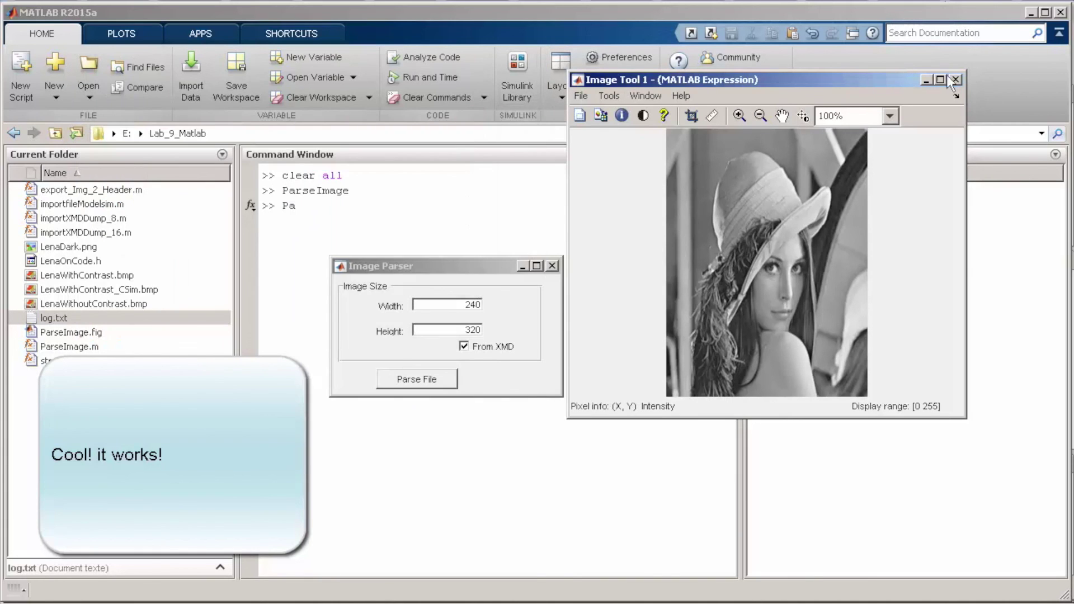
drag(780, 81, 606, 81)
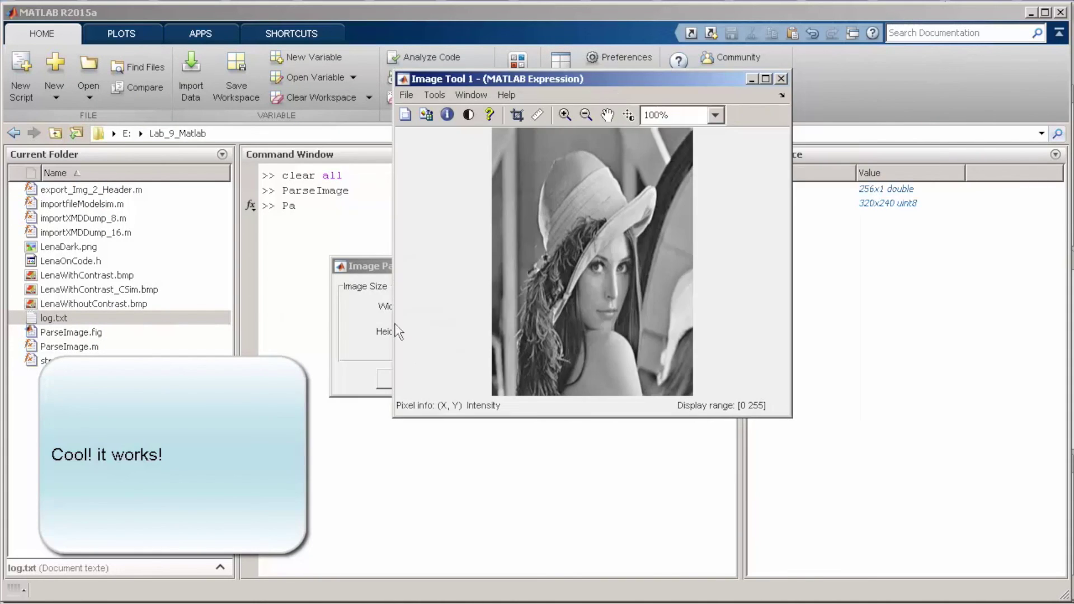
drag(371, 268, 296, 302)
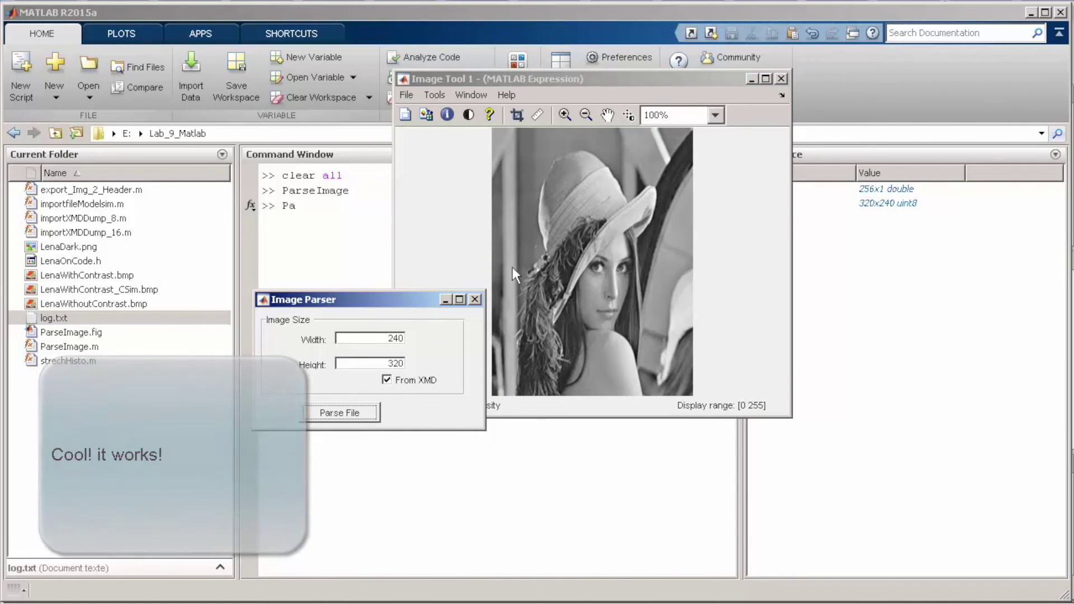
click(781, 78)
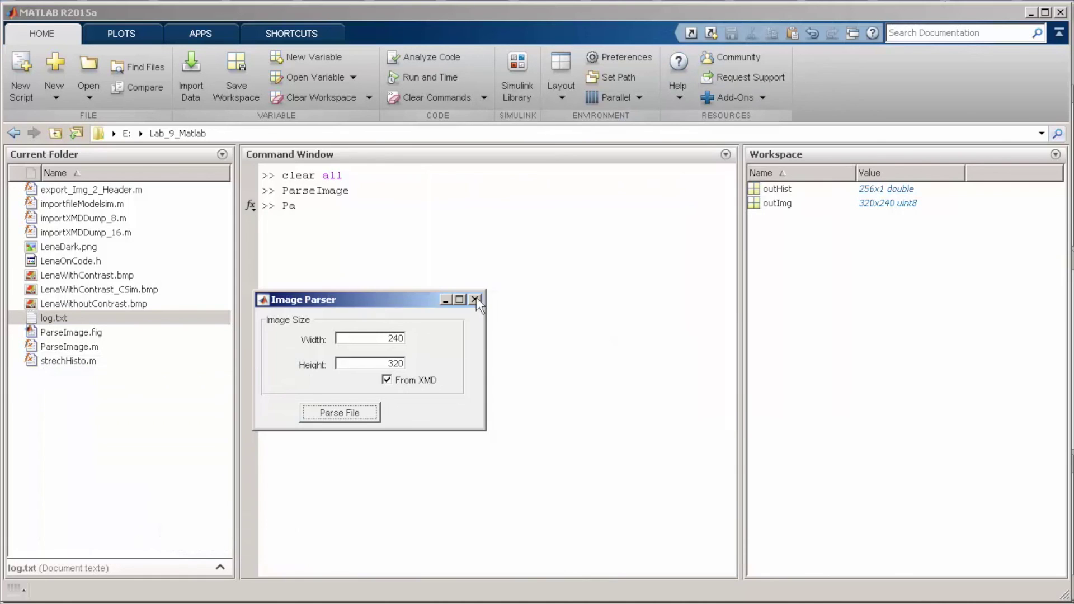
click(475, 300)
- Switch back to Xilinx SDK, maximize the main.cc editor, and review the code from the DMA initialization to the image comparison loop
key(alt+Tab)
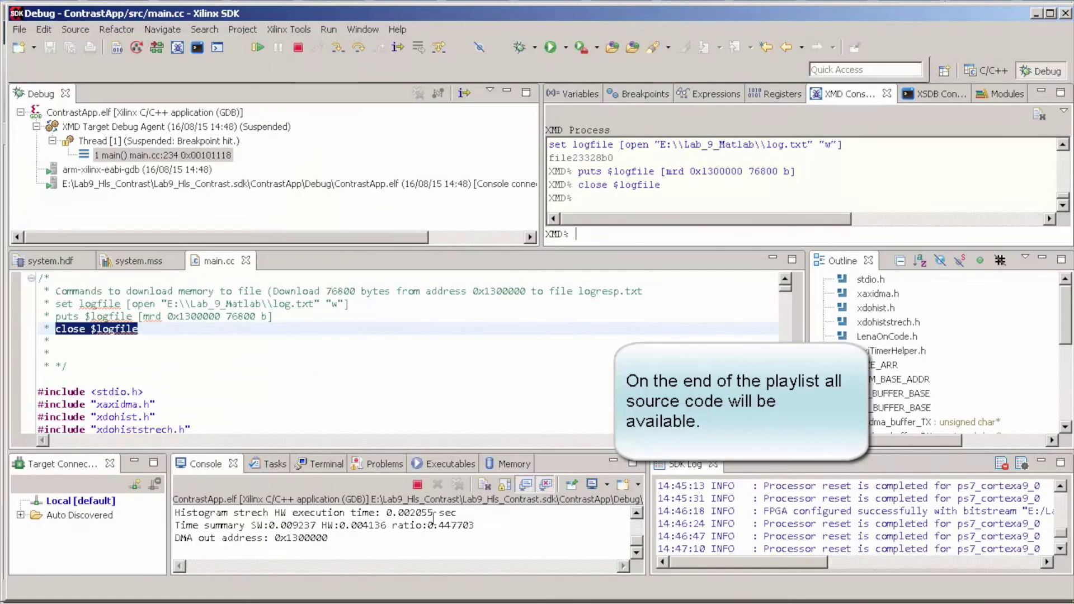
click(413, 378)
scroll(413, 379, down, 15)
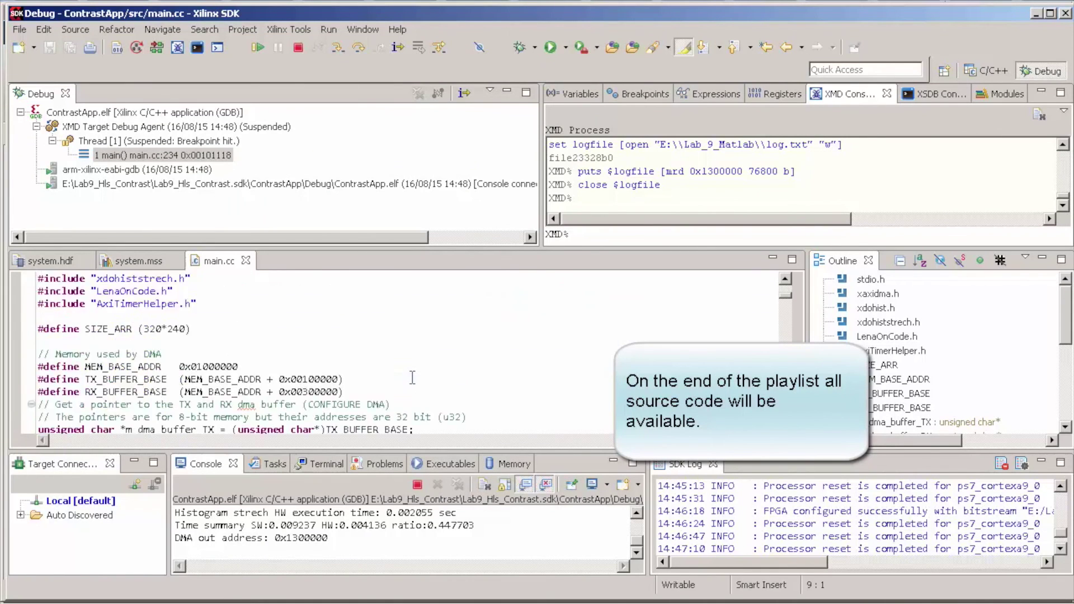
scroll(412, 378, down, 15)
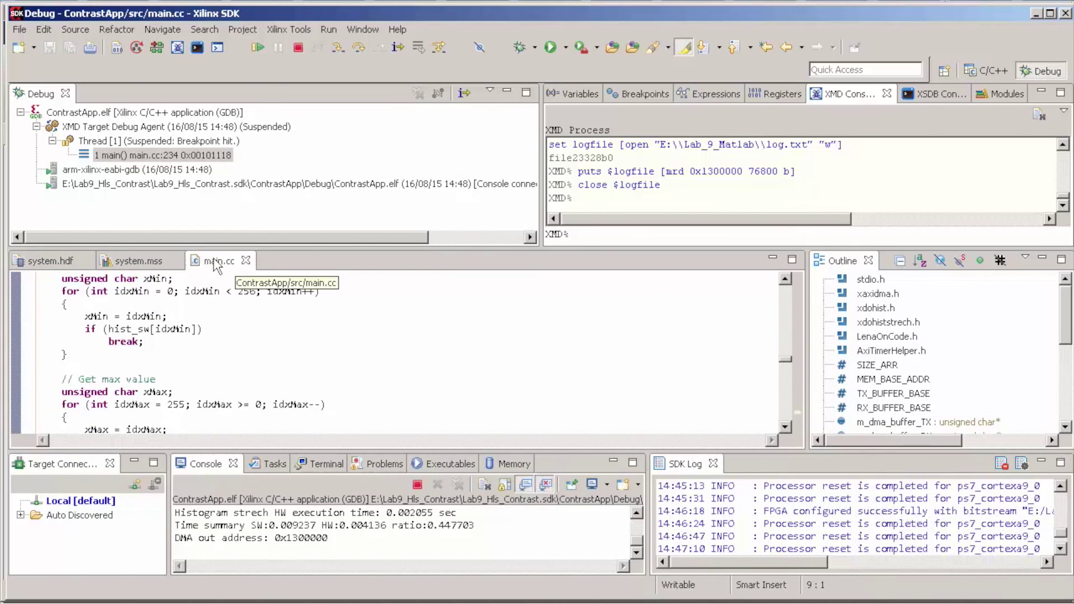
double_click(238, 262)
scroll(580, 362, down, 10)
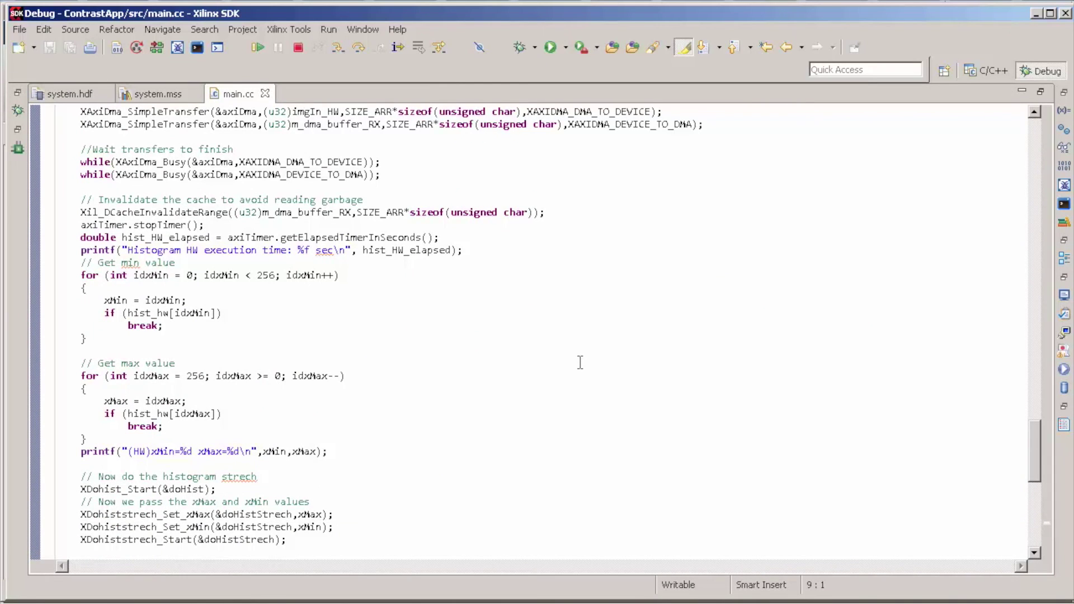
drag(1036, 445, 1011, 194)
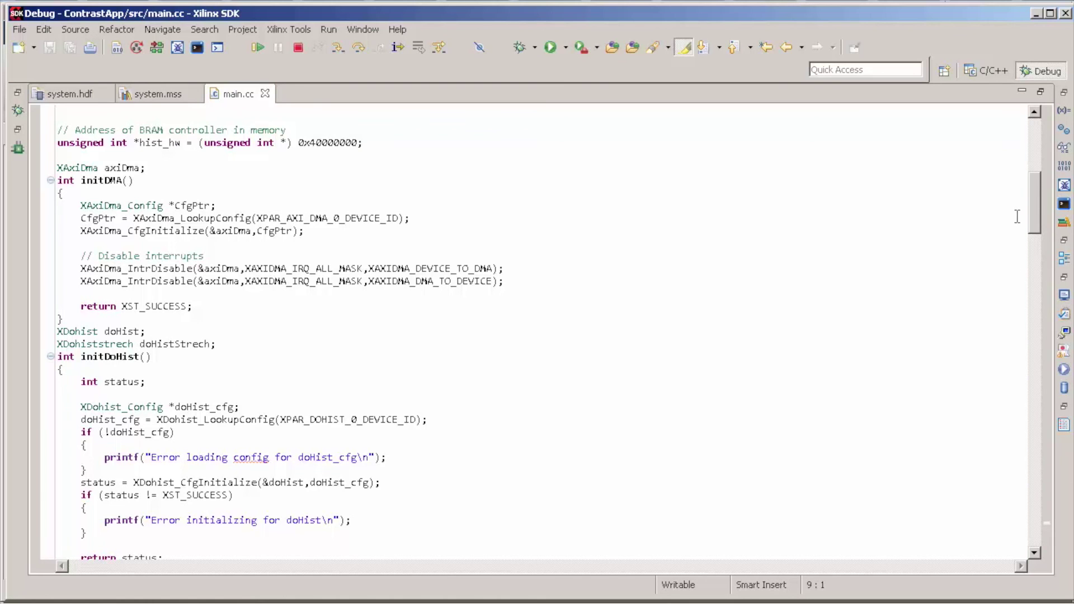
drag(1039, 196, 1033, 519)
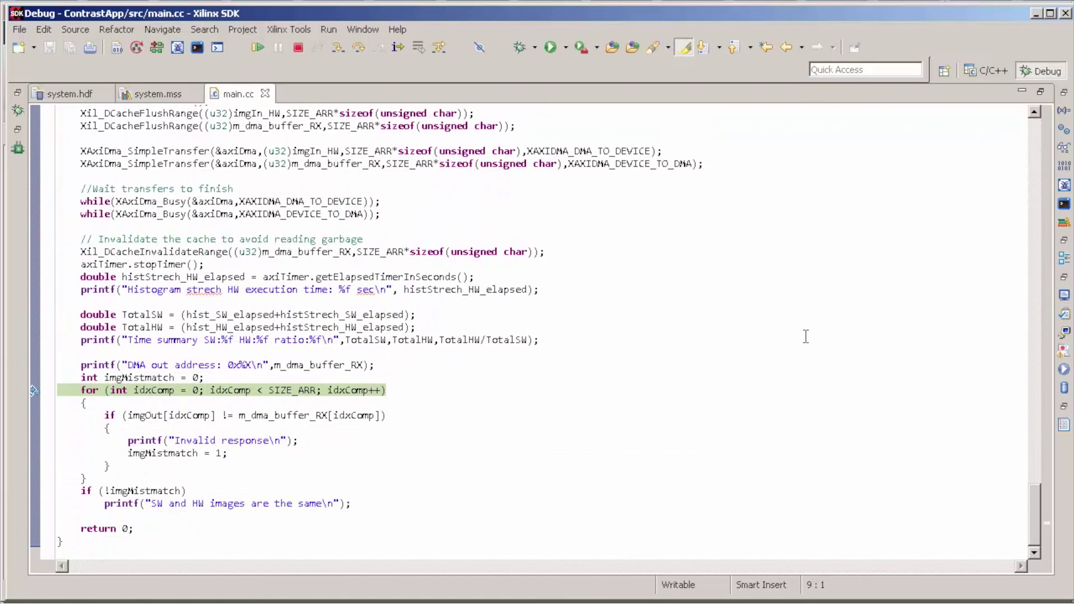